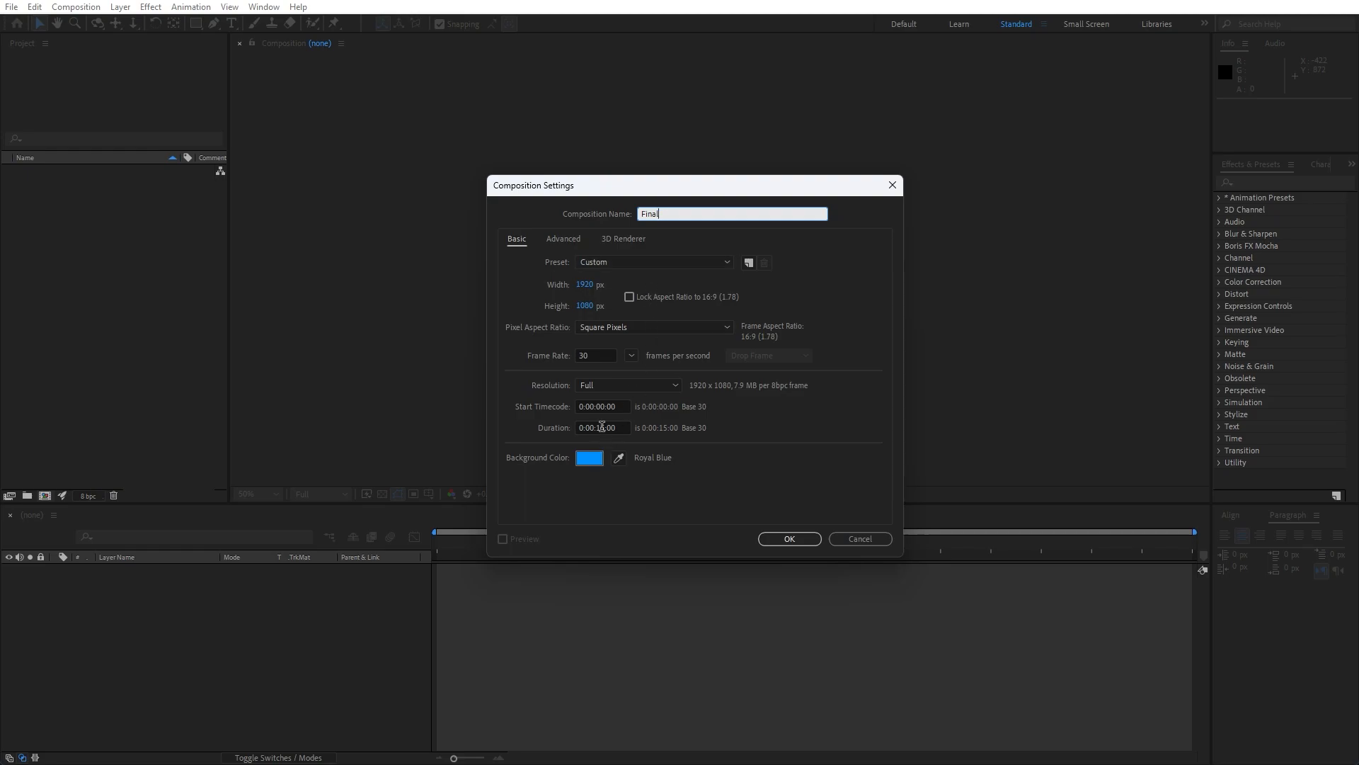
Step: Create the 1920 × 1080, 30 fps, 15-second composition named Final and add a full-frame white rectangle shape layer
left_click(788, 536)
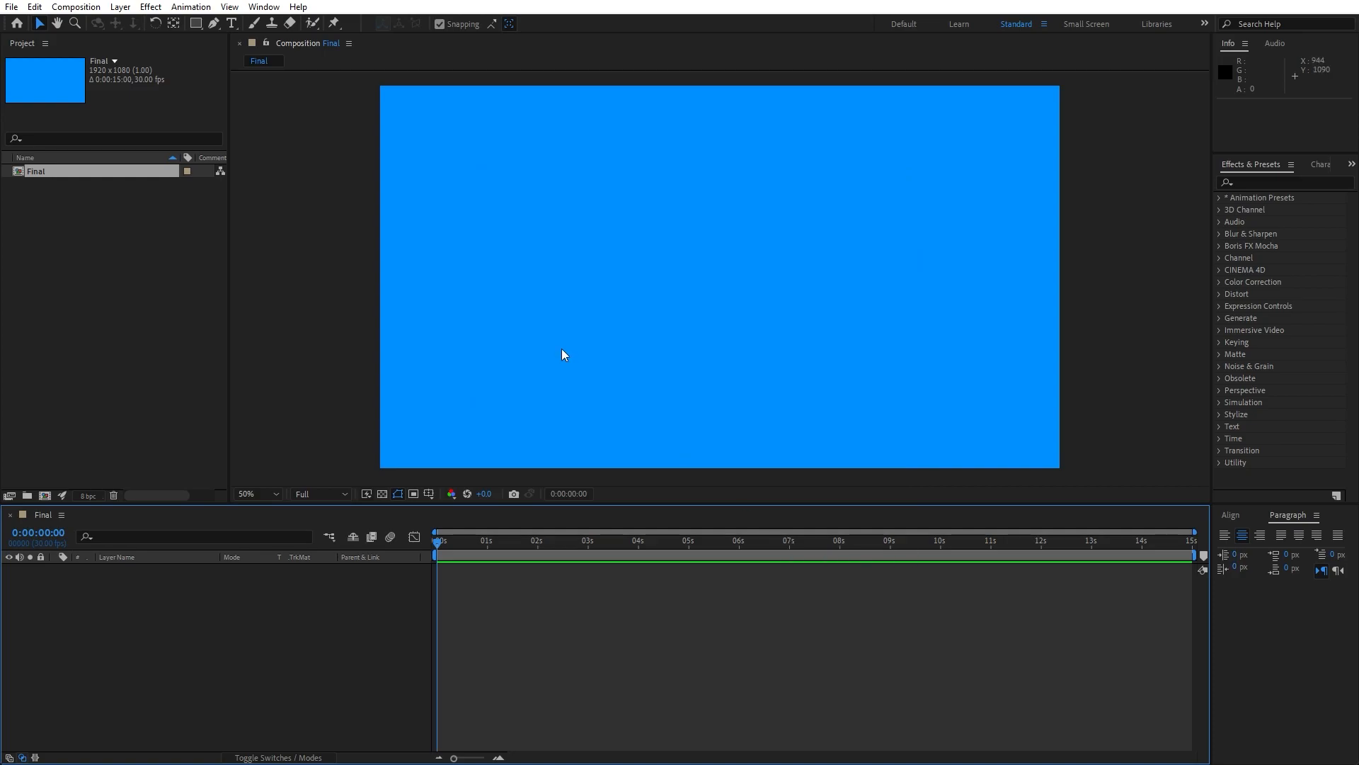
left_click(198, 24)
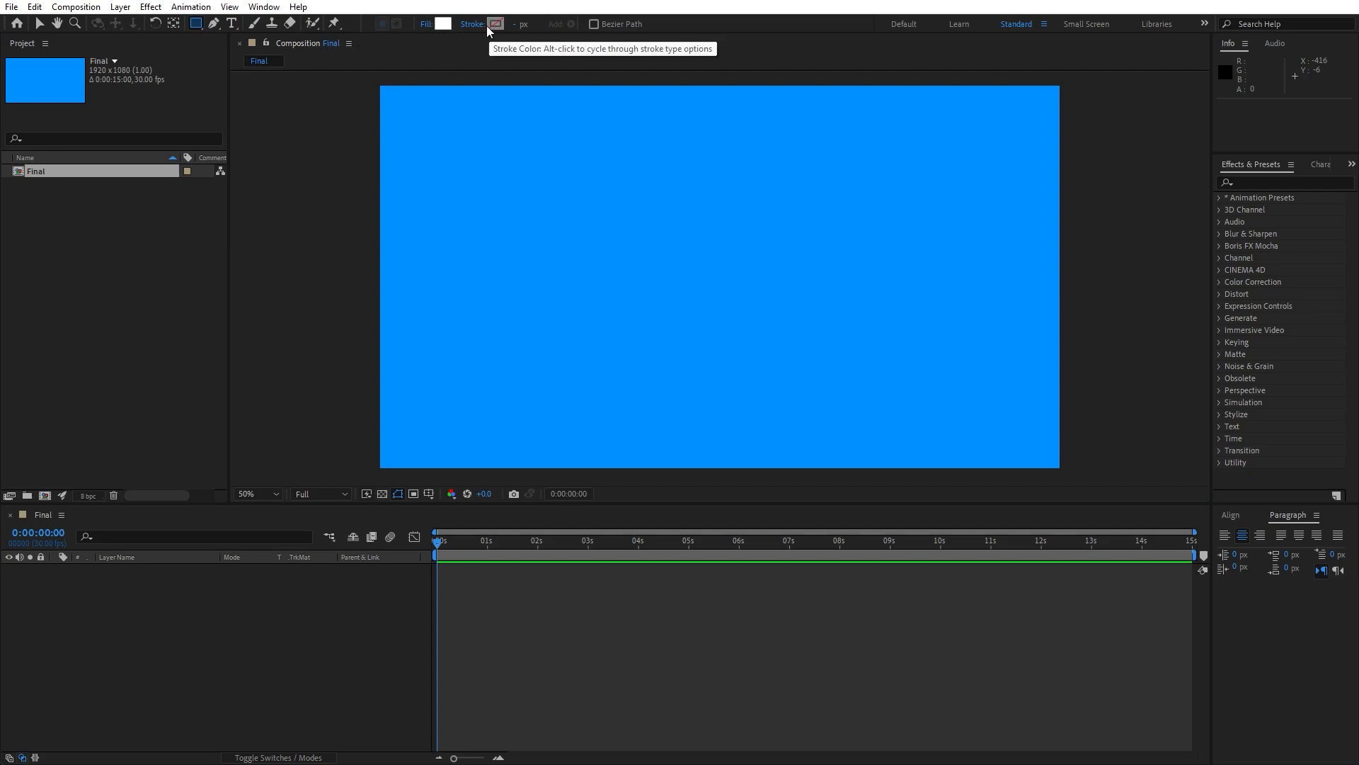
double_click(196, 24)
key("v")
left_click(154, 568)
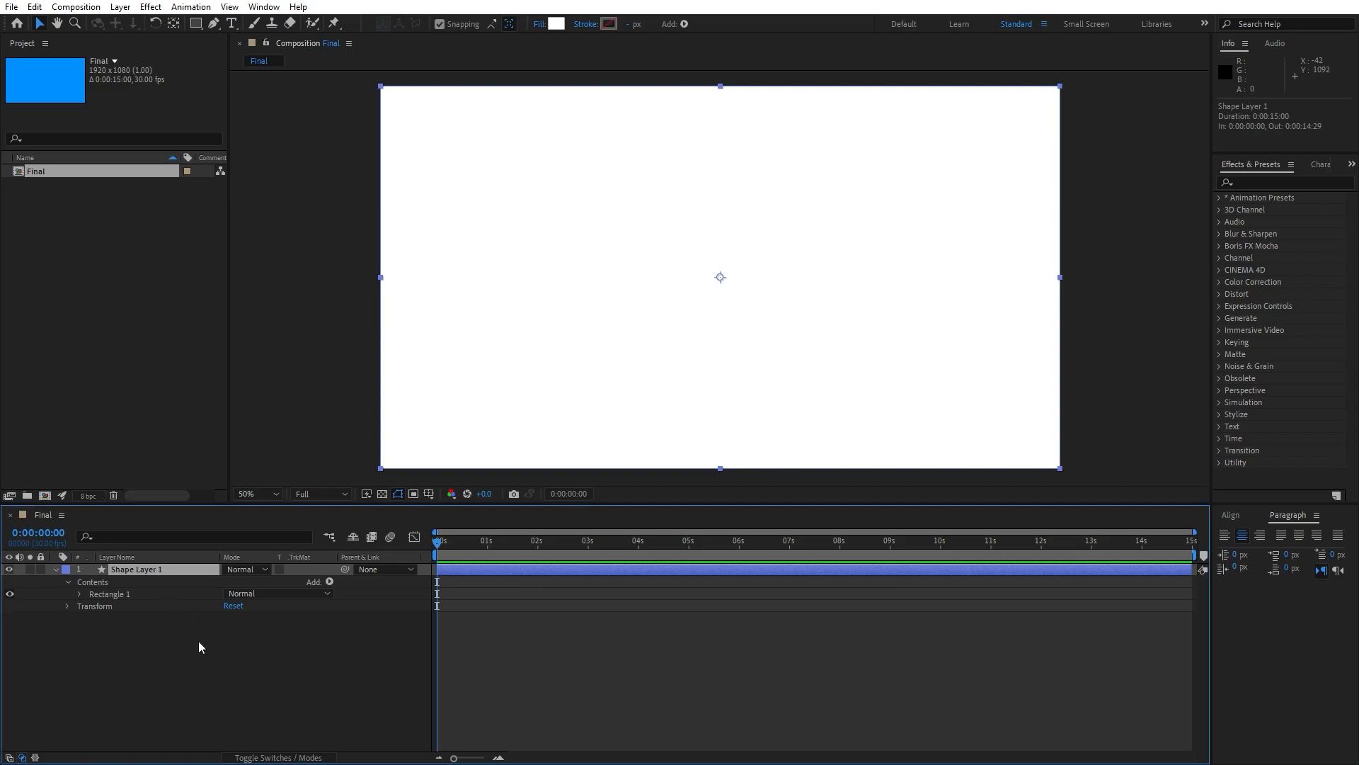
Step: Rename the rectangle shape layer as Wave 01
key("Return")
type("Wave 01")
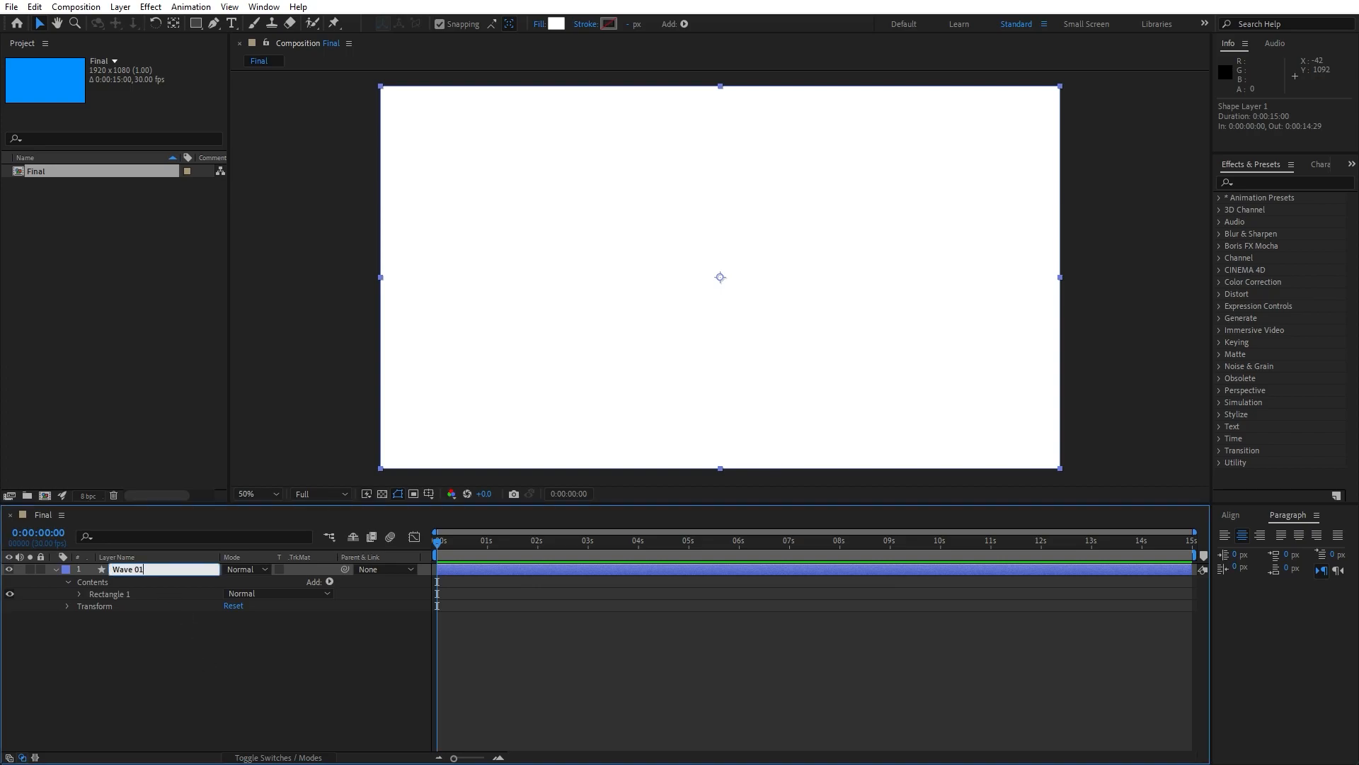
left_click(186, 669)
Step: Unlink the rectangle path's size proportions and set its size to 3840 by 3840
left_click(79, 593)
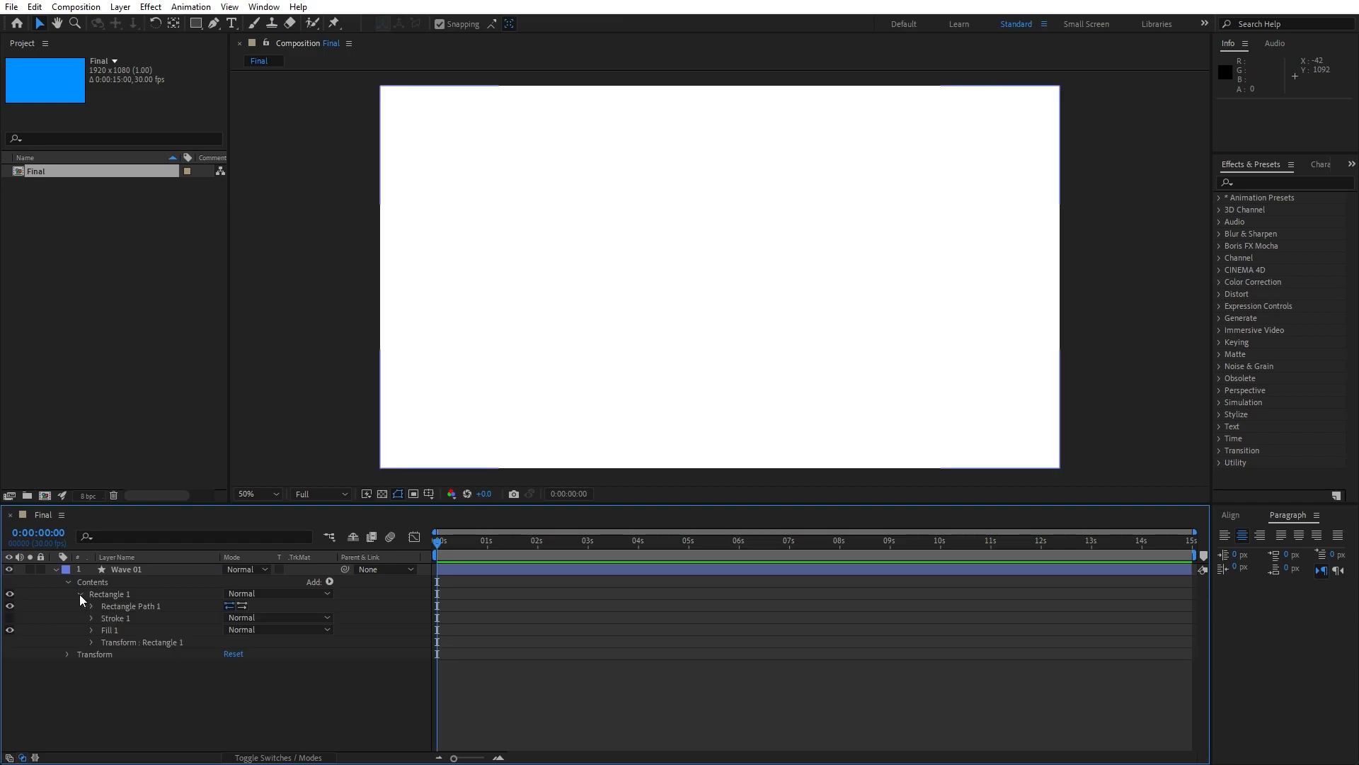
left_click(90, 606)
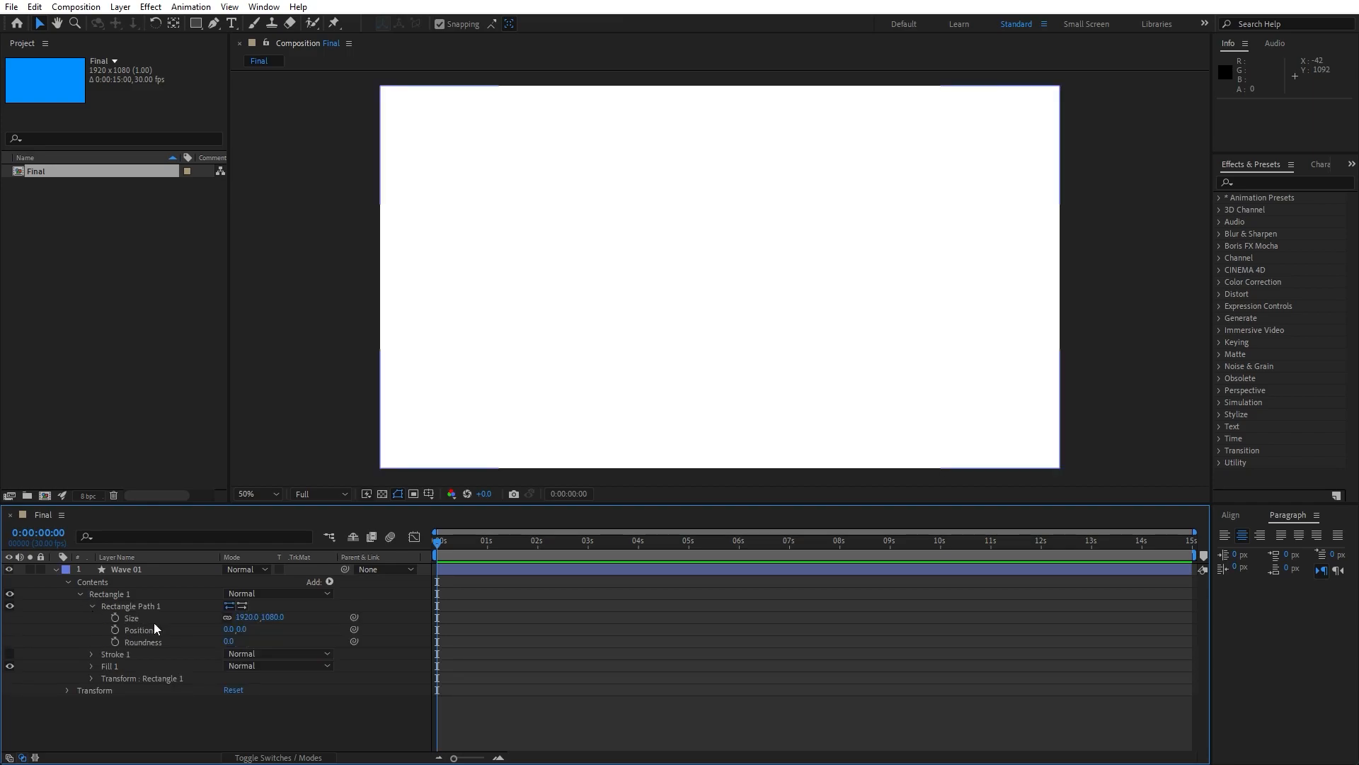
left_click(226, 617)
left_click(249, 617)
type("3840")
key("Tab")
type("3")
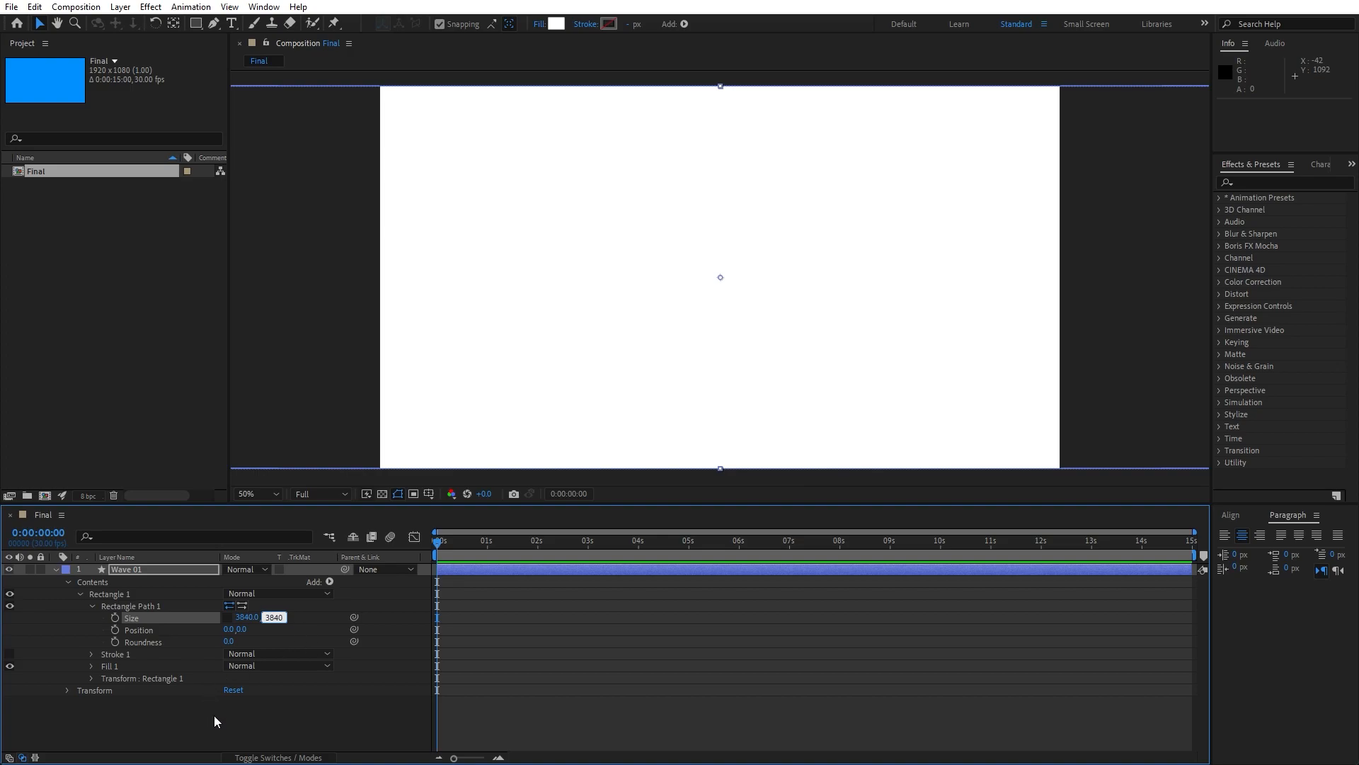
left_click(55, 569)
Step: Set the Wave 01 layer's rotation to 45°
left_click(120, 571)
key("comma")
key("comma")
key("comma")
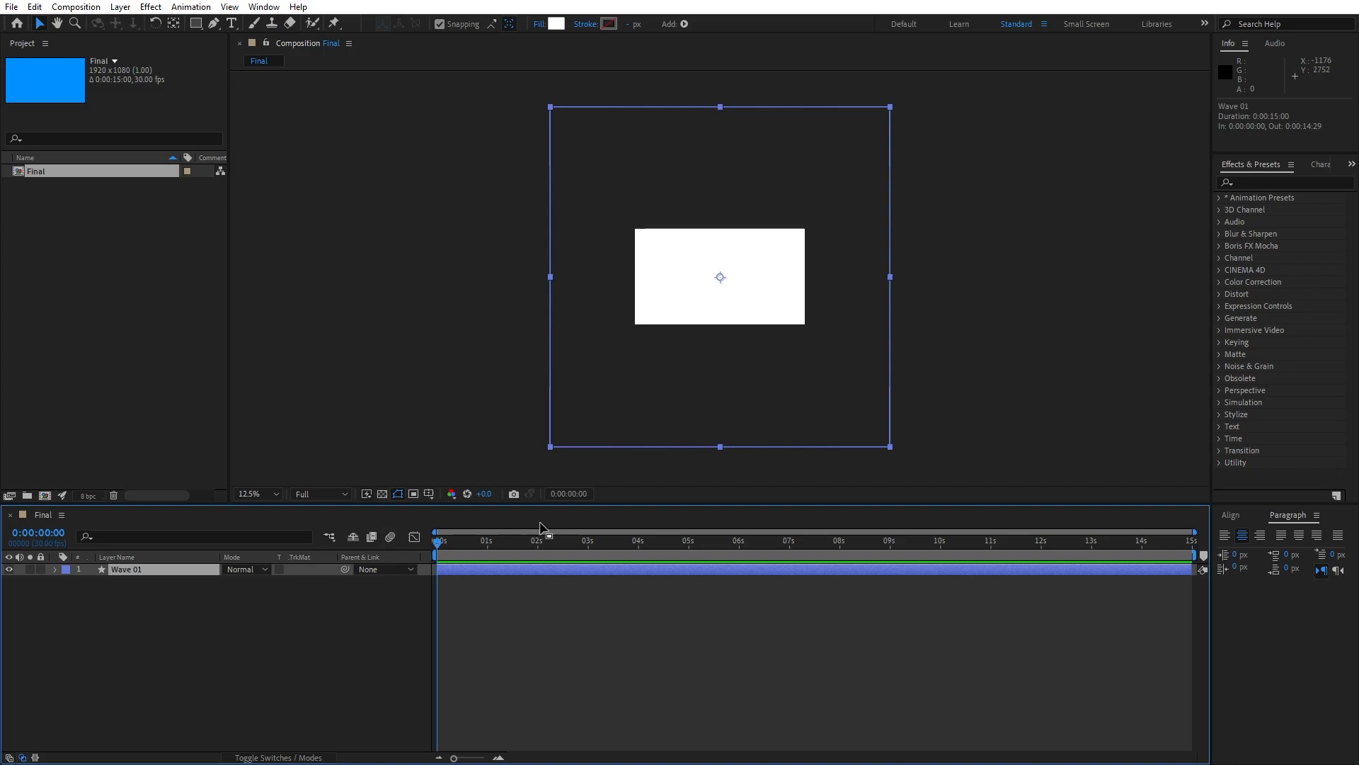
key("r")
left_click(247, 581)
type("45")
left_click(226, 642)
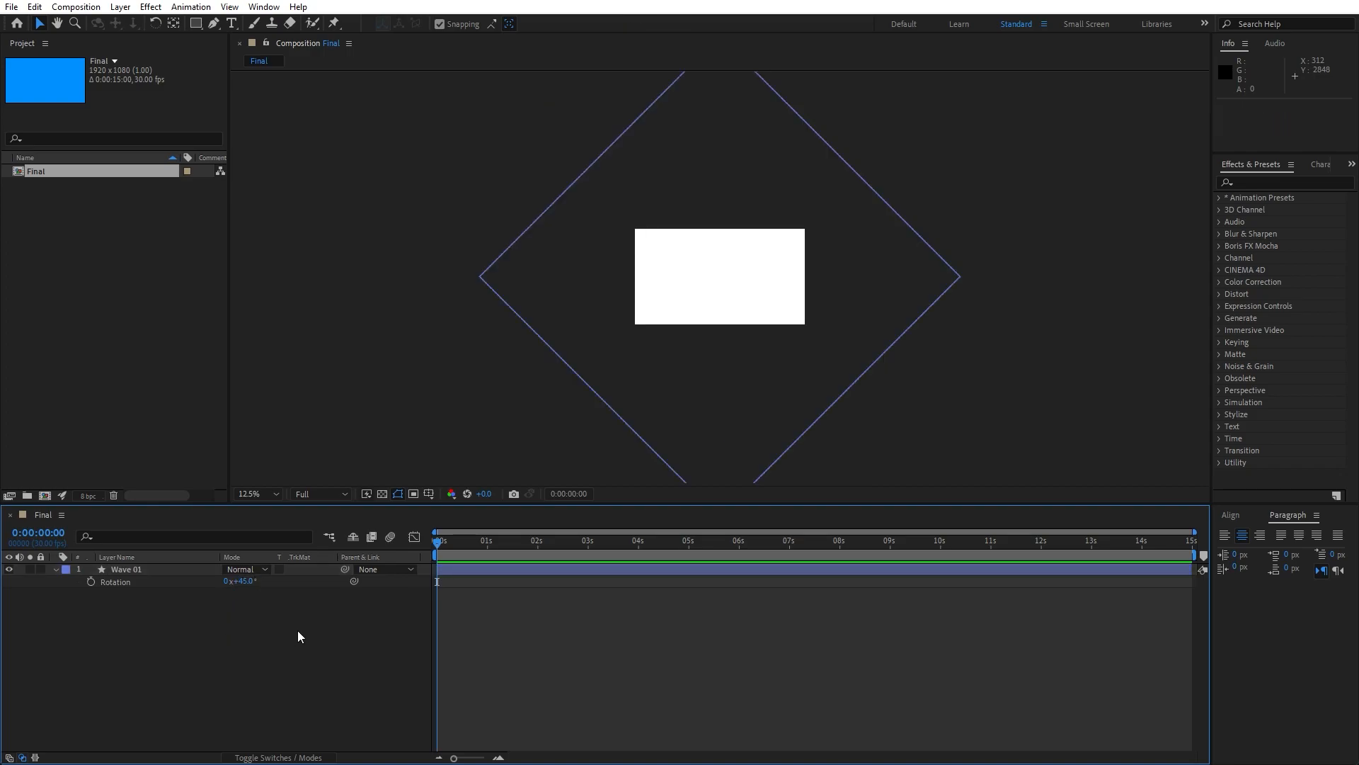
Step: Find the Fill effect and apply it to the Wave 01 layer
left_click(1258, 183)
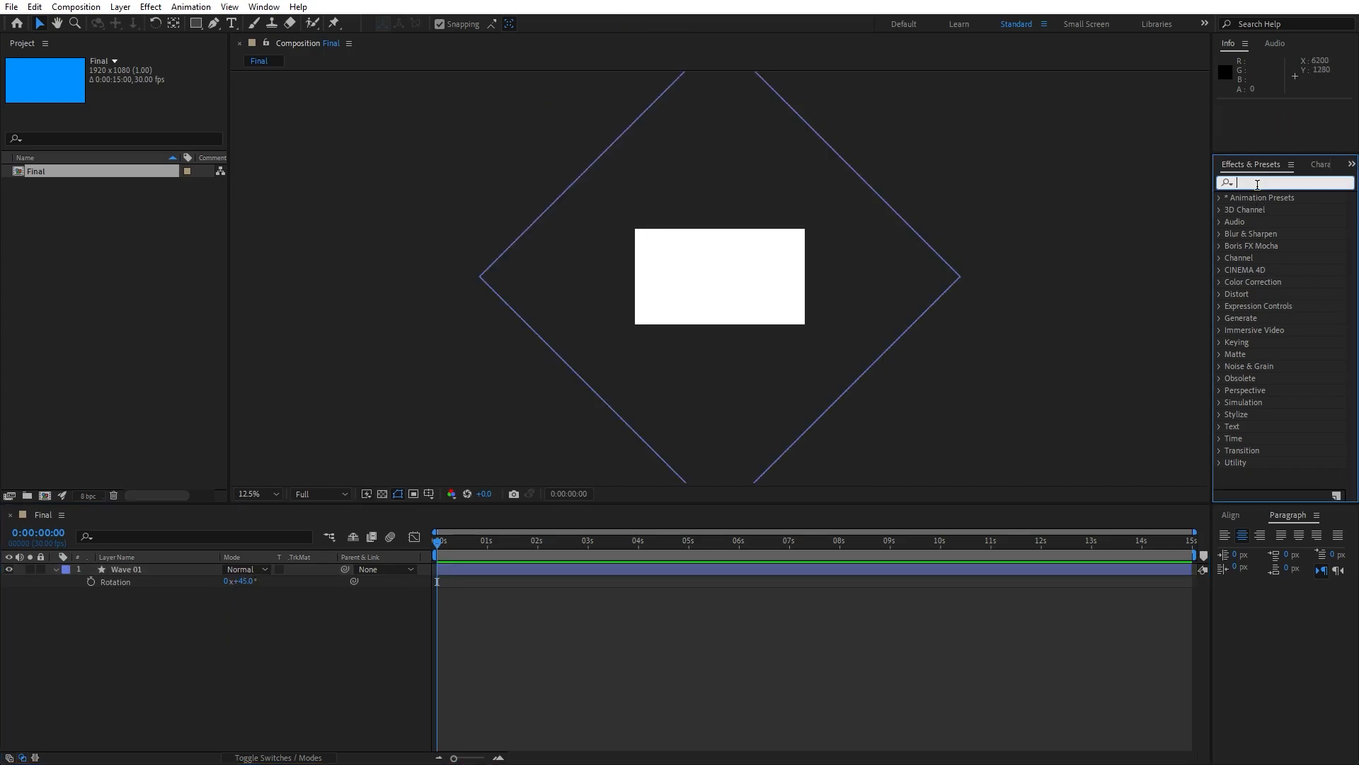
left_click(264, 7)
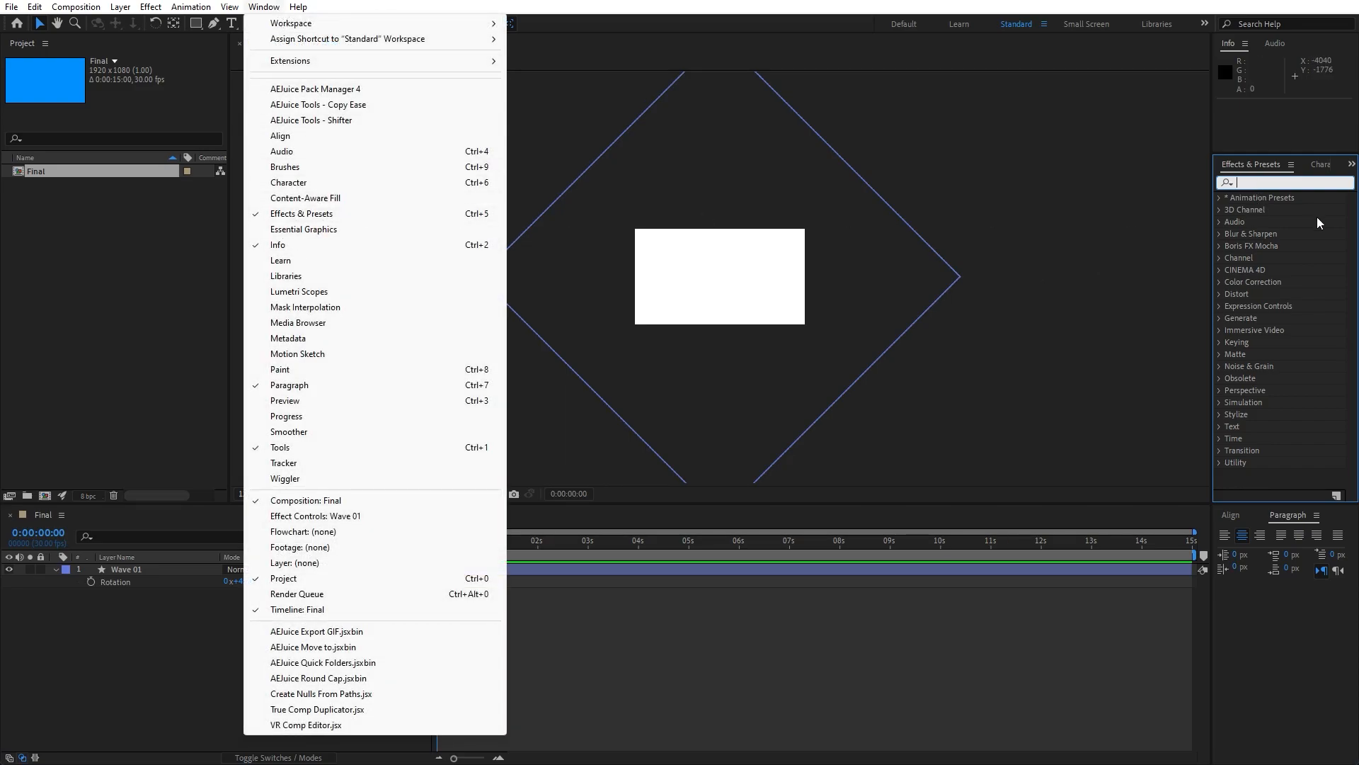
left_click(1265, 177)
type("fill")
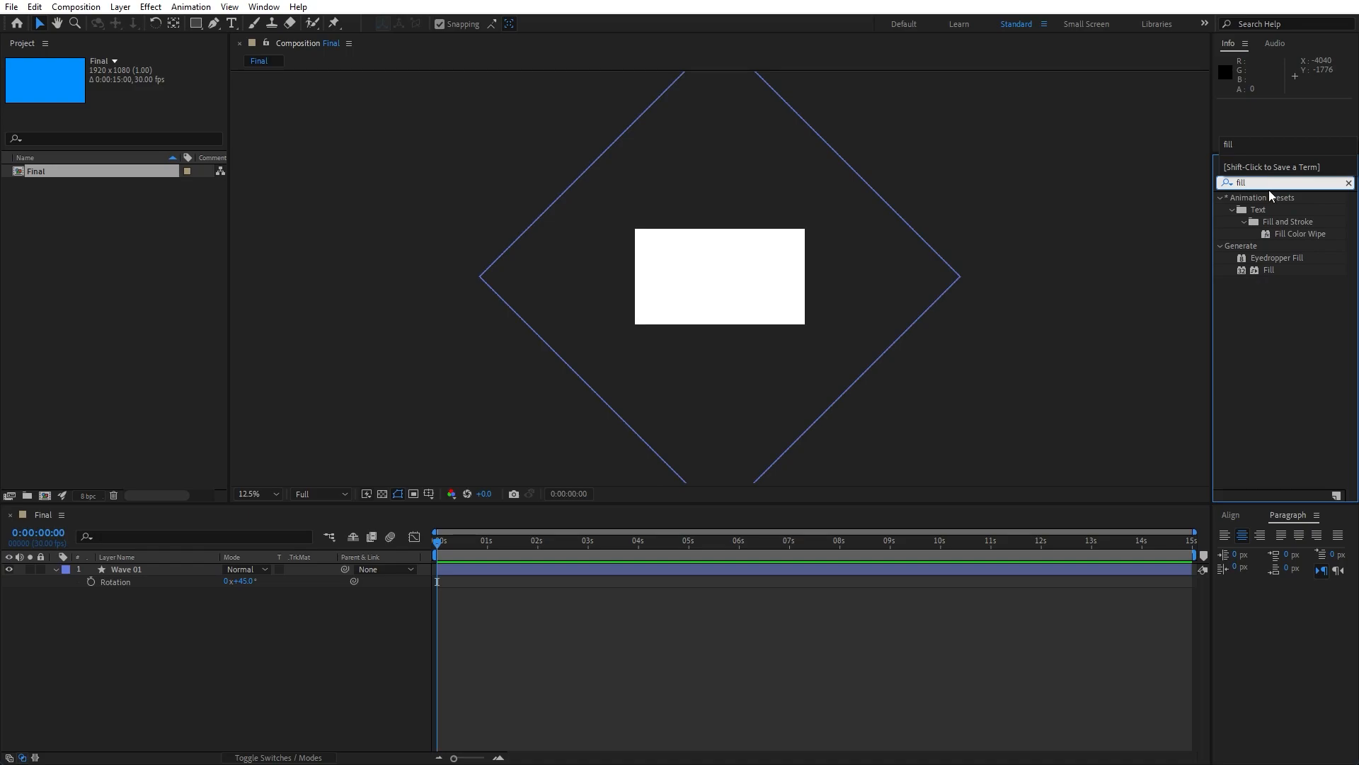
left_click_drag(1267, 271, 152, 571)
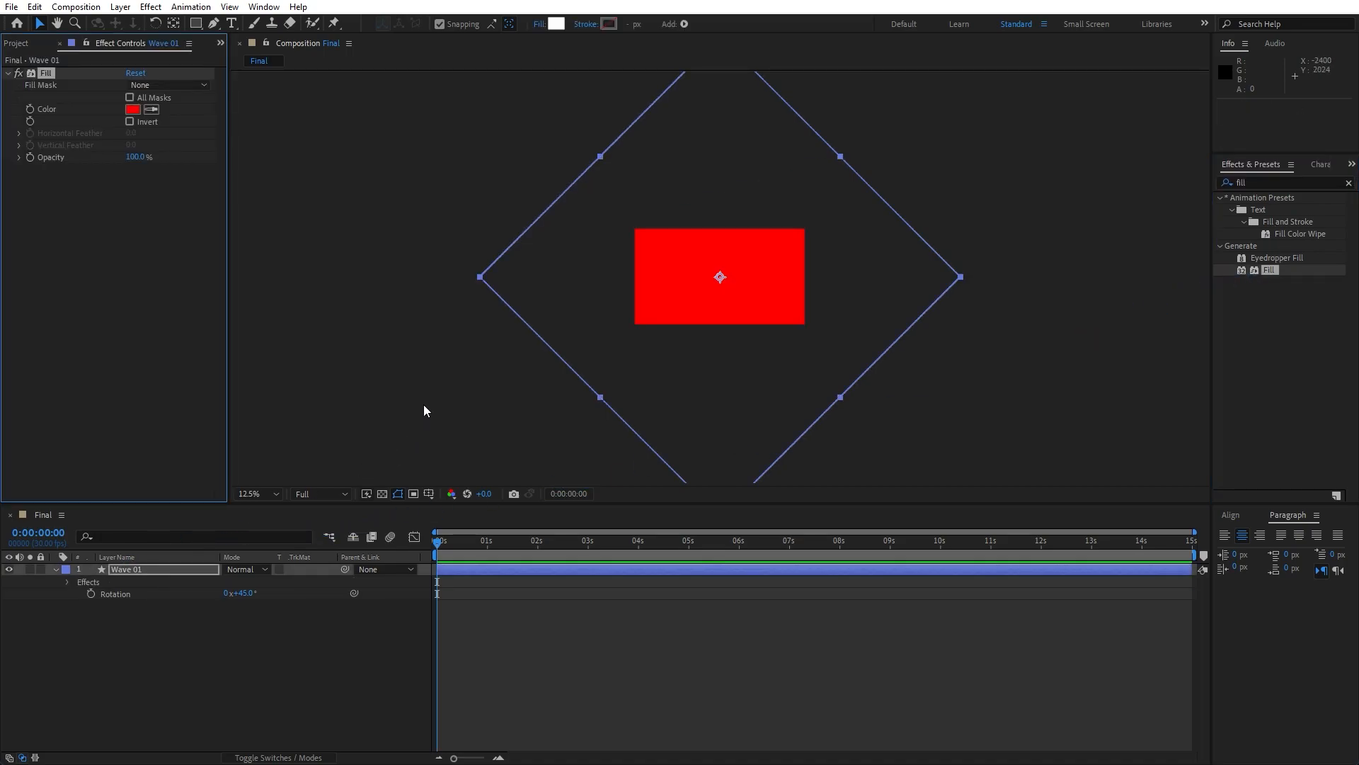
Step: Set the Fill effect's color to light grey E8E8E8
left_click(132, 109)
left_click_drag(226, 386, 182, 373)
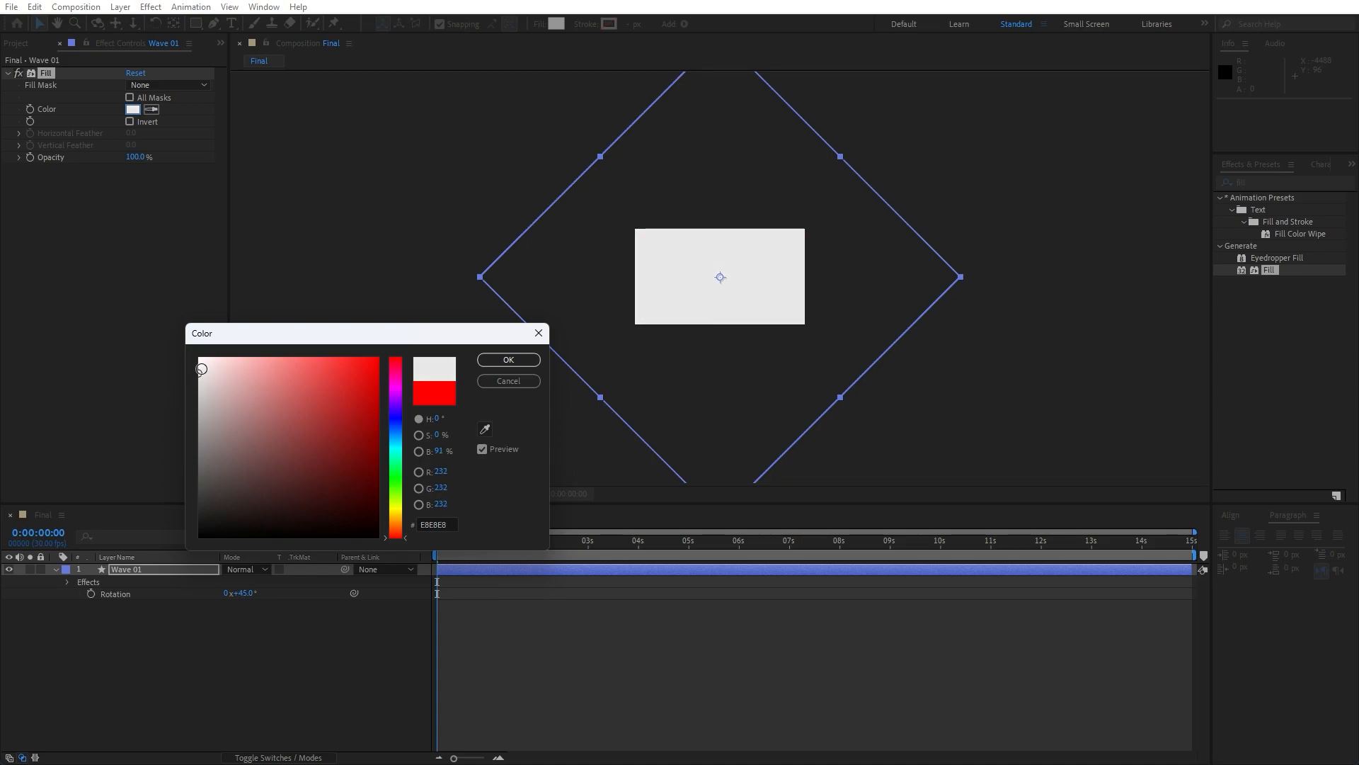
left_click(507, 360)
Step: Move the Wave 01 layer to about -1072, 2212 so only its edge covers the frame's lower-left corner
key("p")
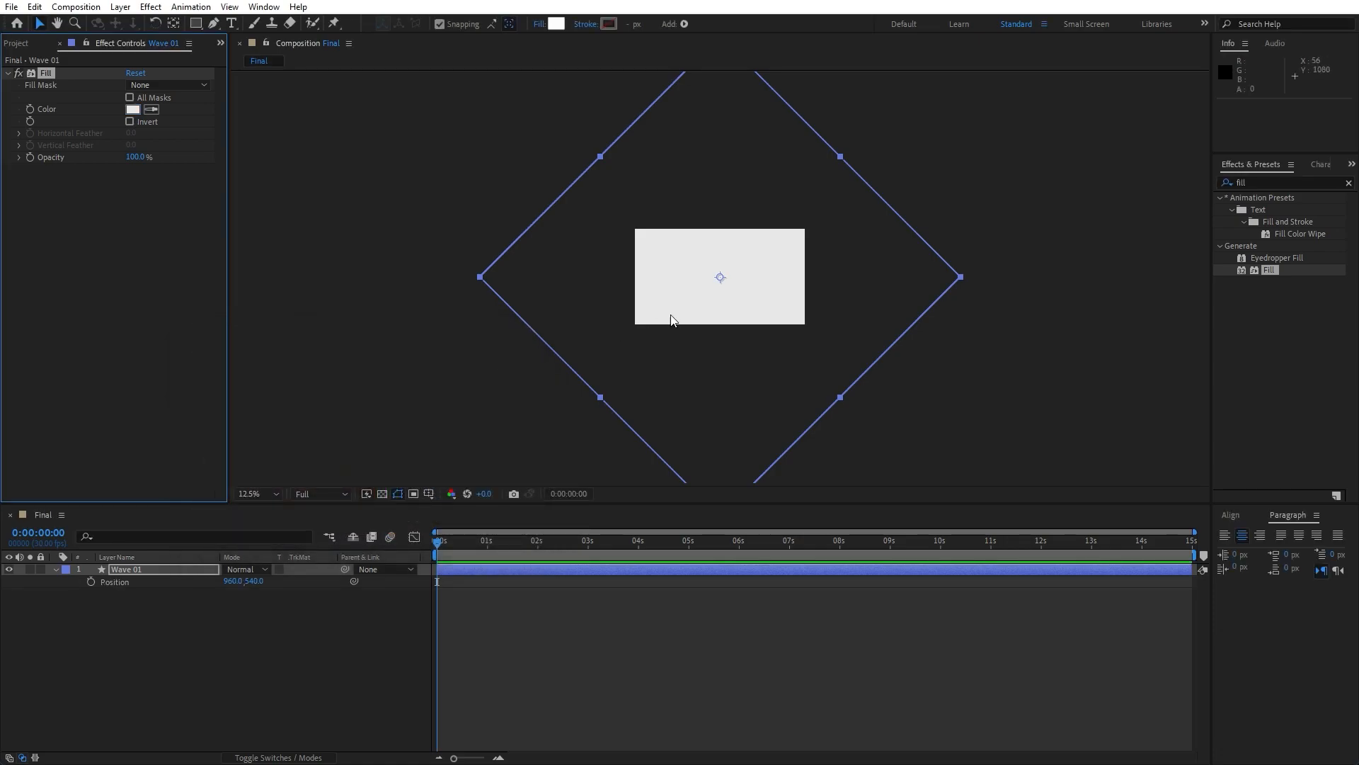
left_click(142, 572)
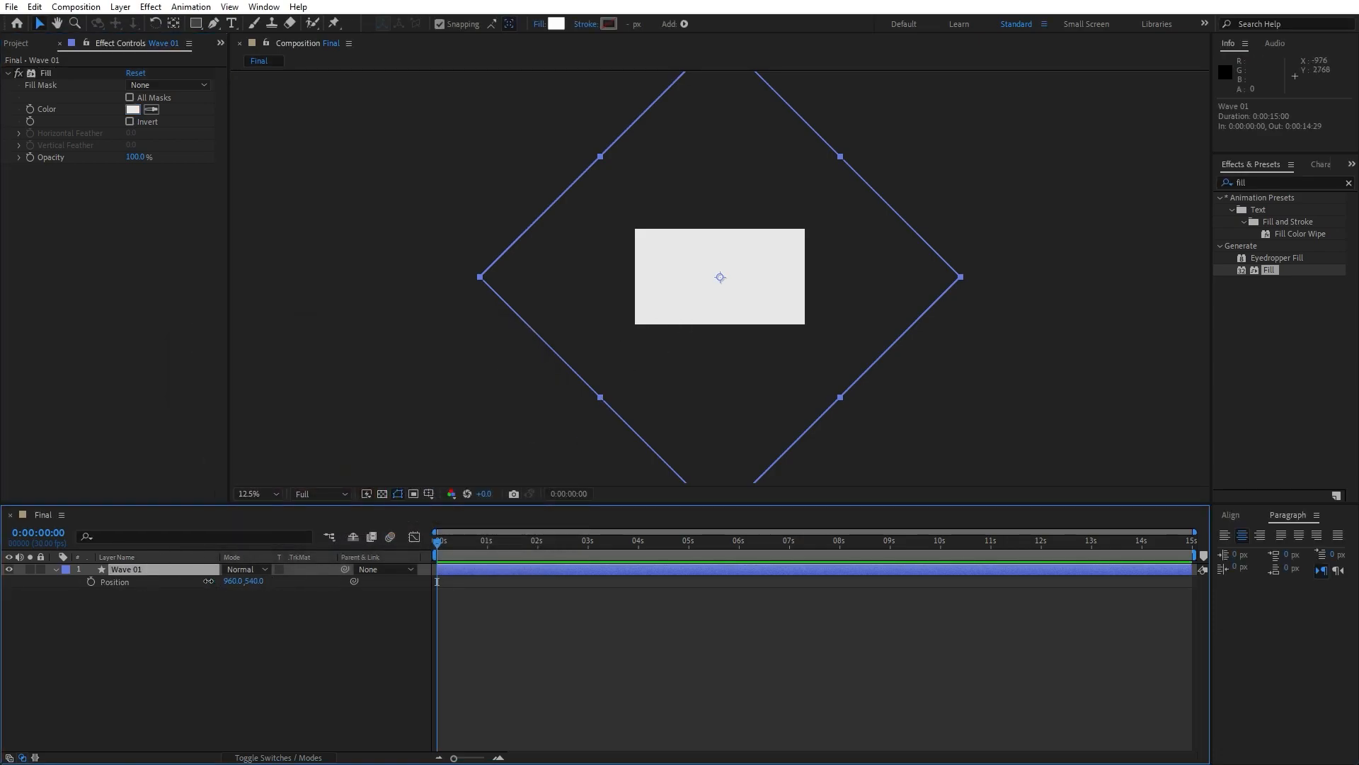
left_click_drag(232, 581, 85, 580)
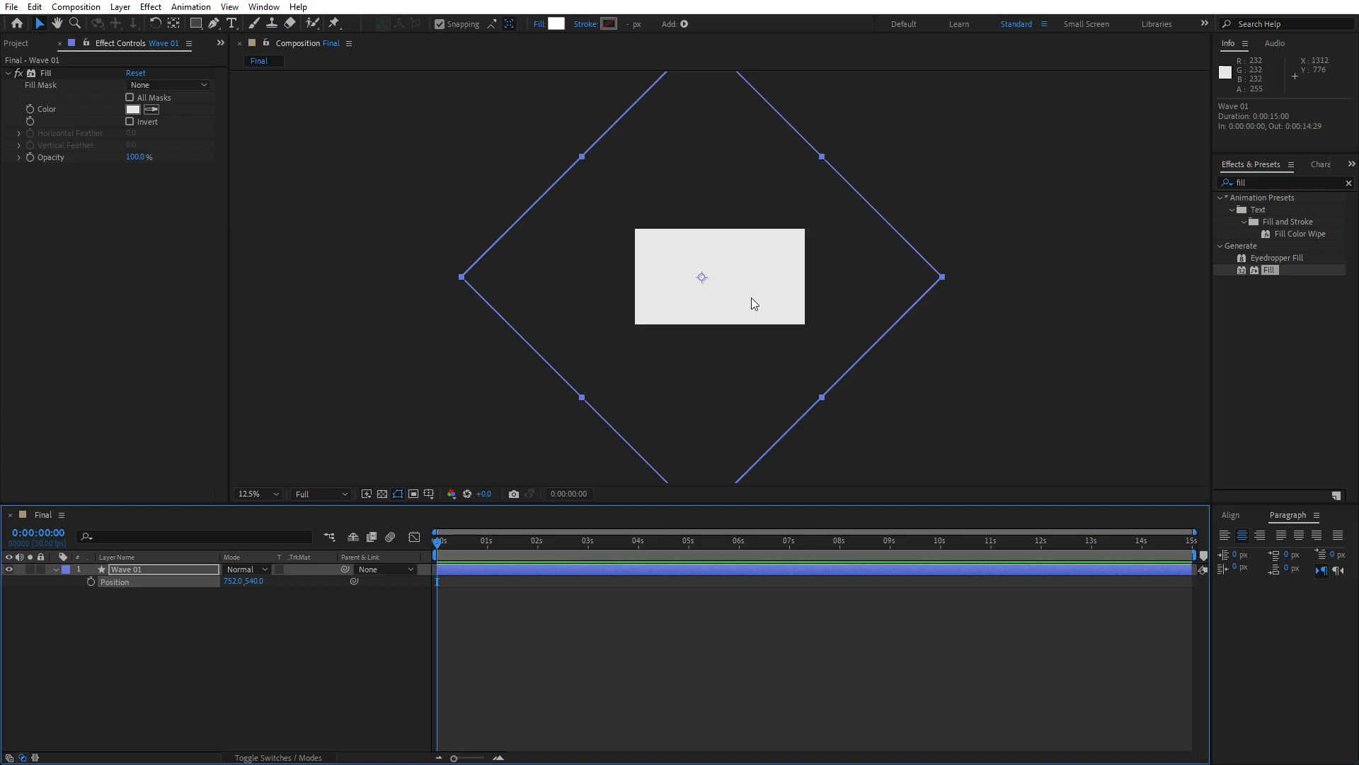
left_click_drag(765, 290, 611, 433)
left_click(343, 630)
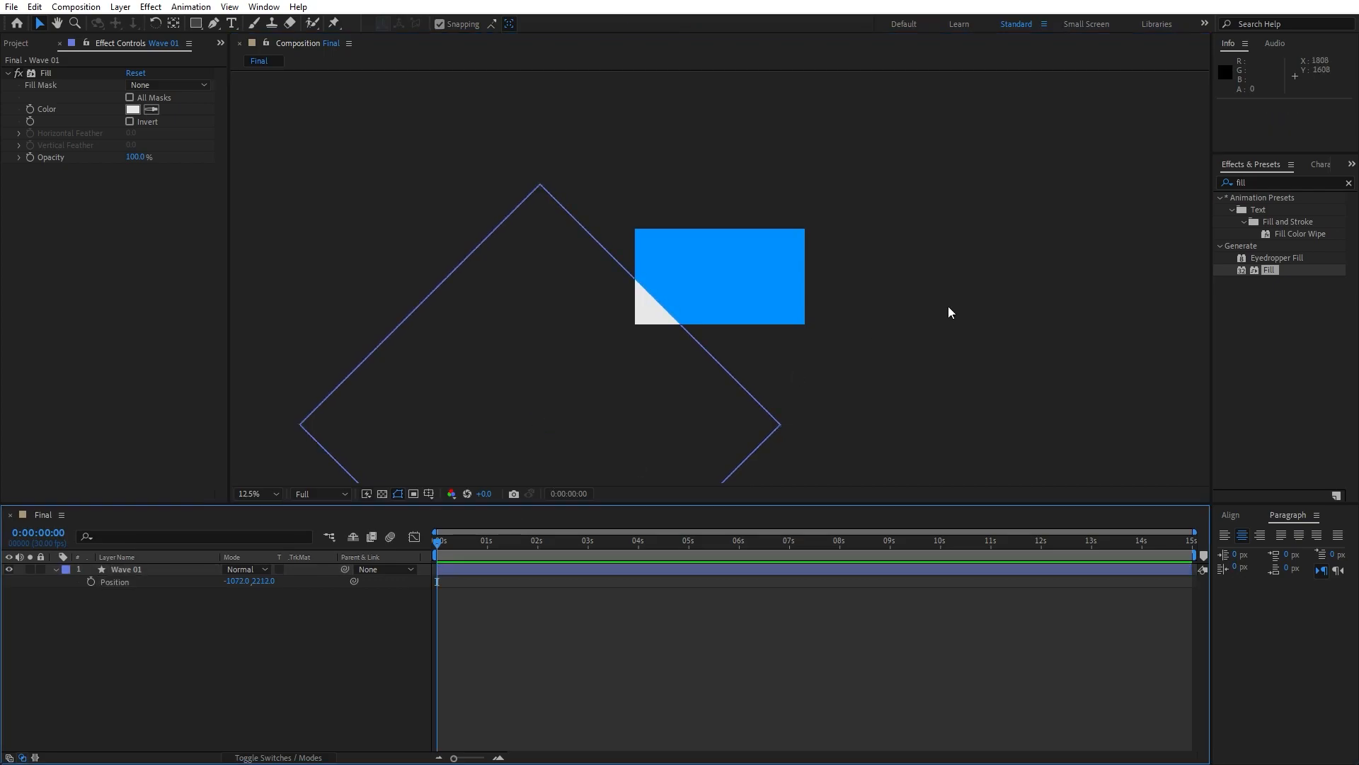
Step: Apply the Turbulent Displace effect to Wave 01 and set its amount to 100
left_click(1269, 180)
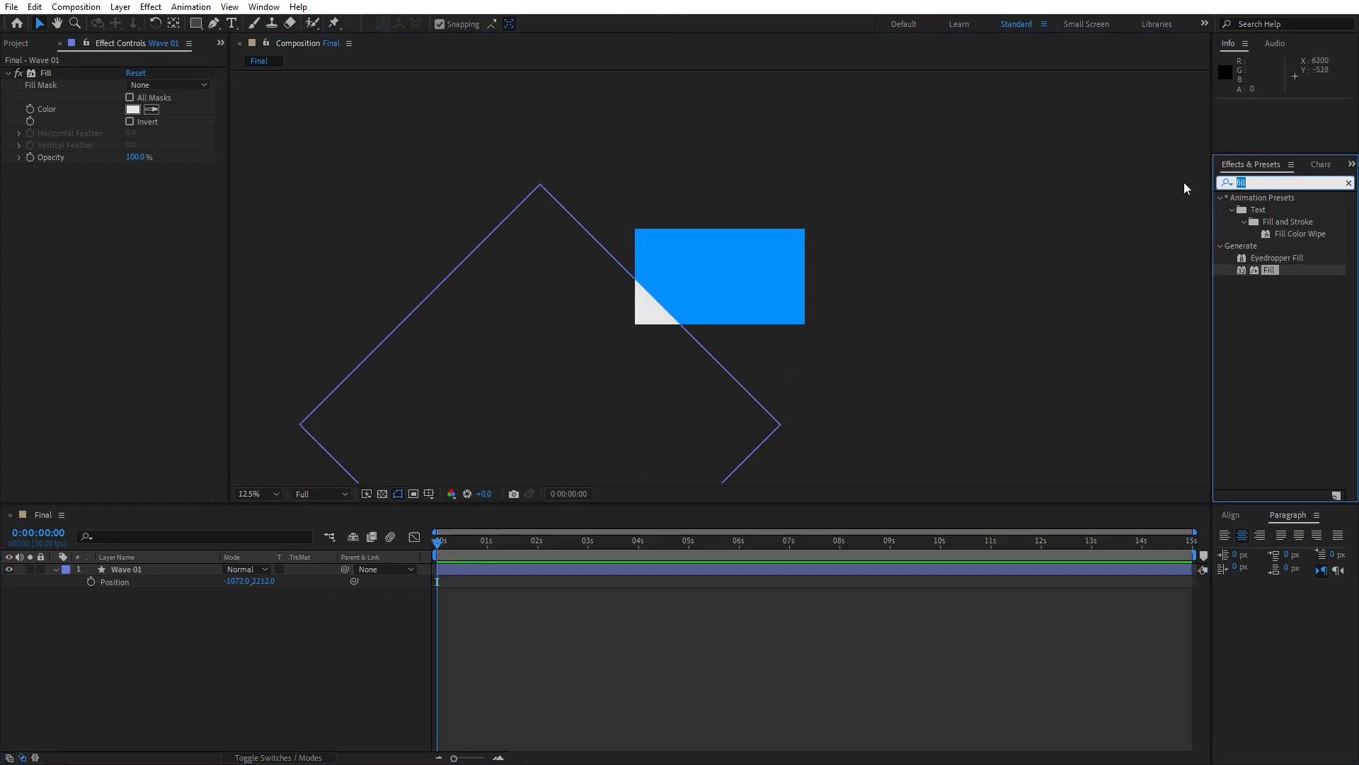
type("turbu")
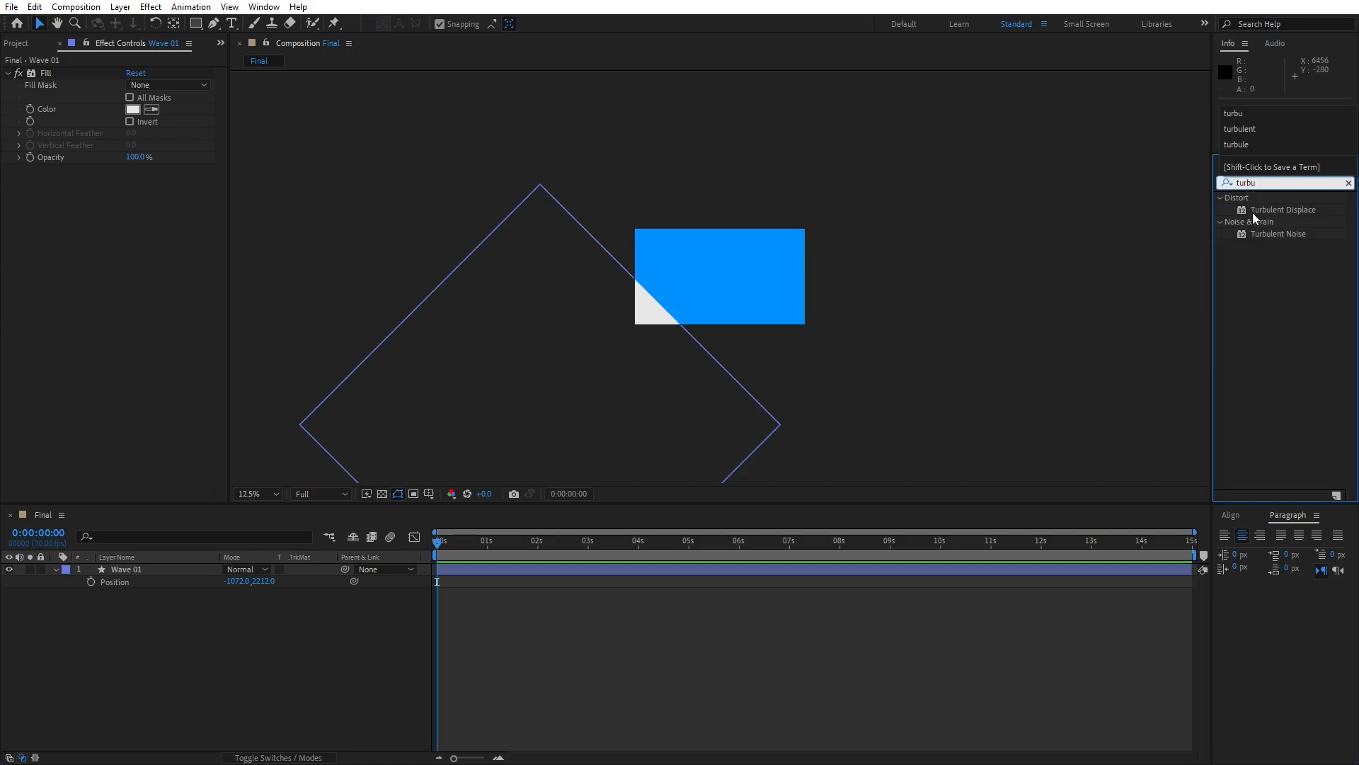
left_click_drag(1285, 210, 134, 571)
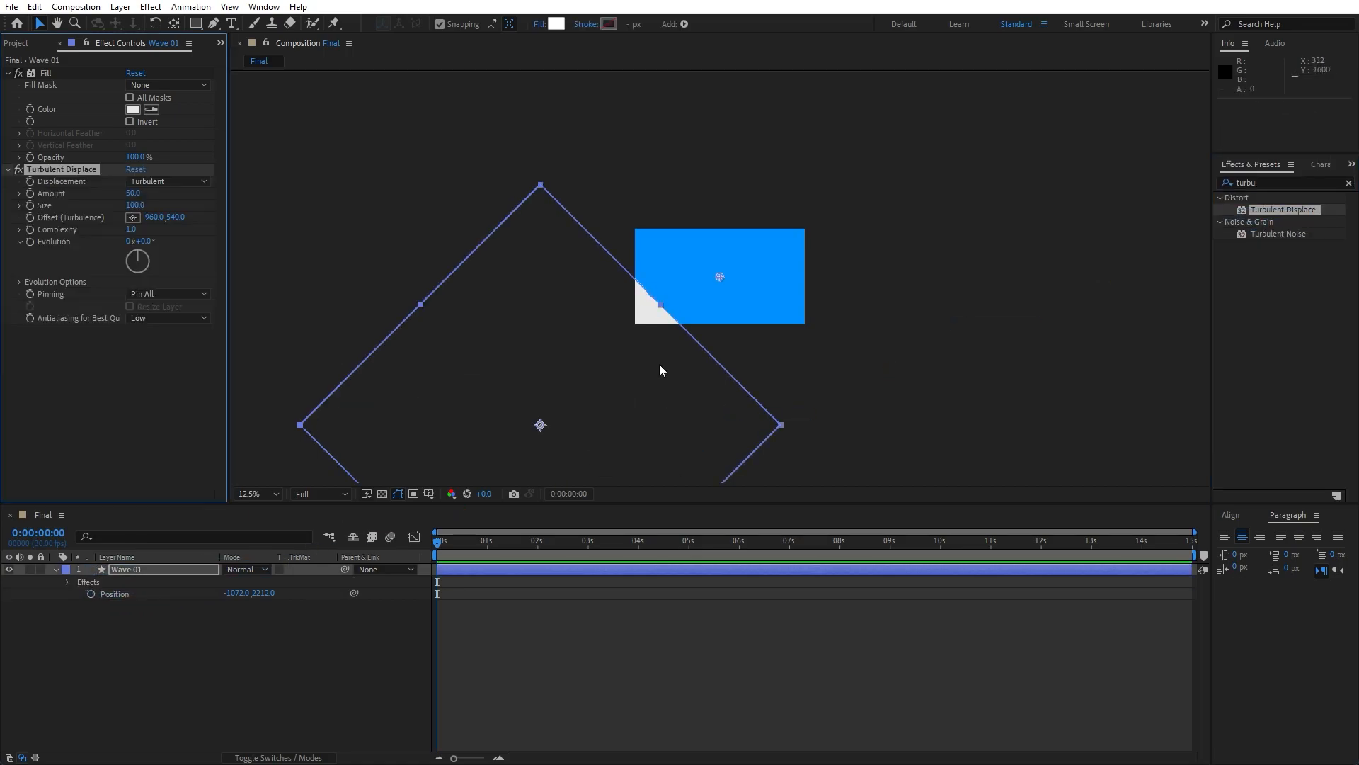
key("period")
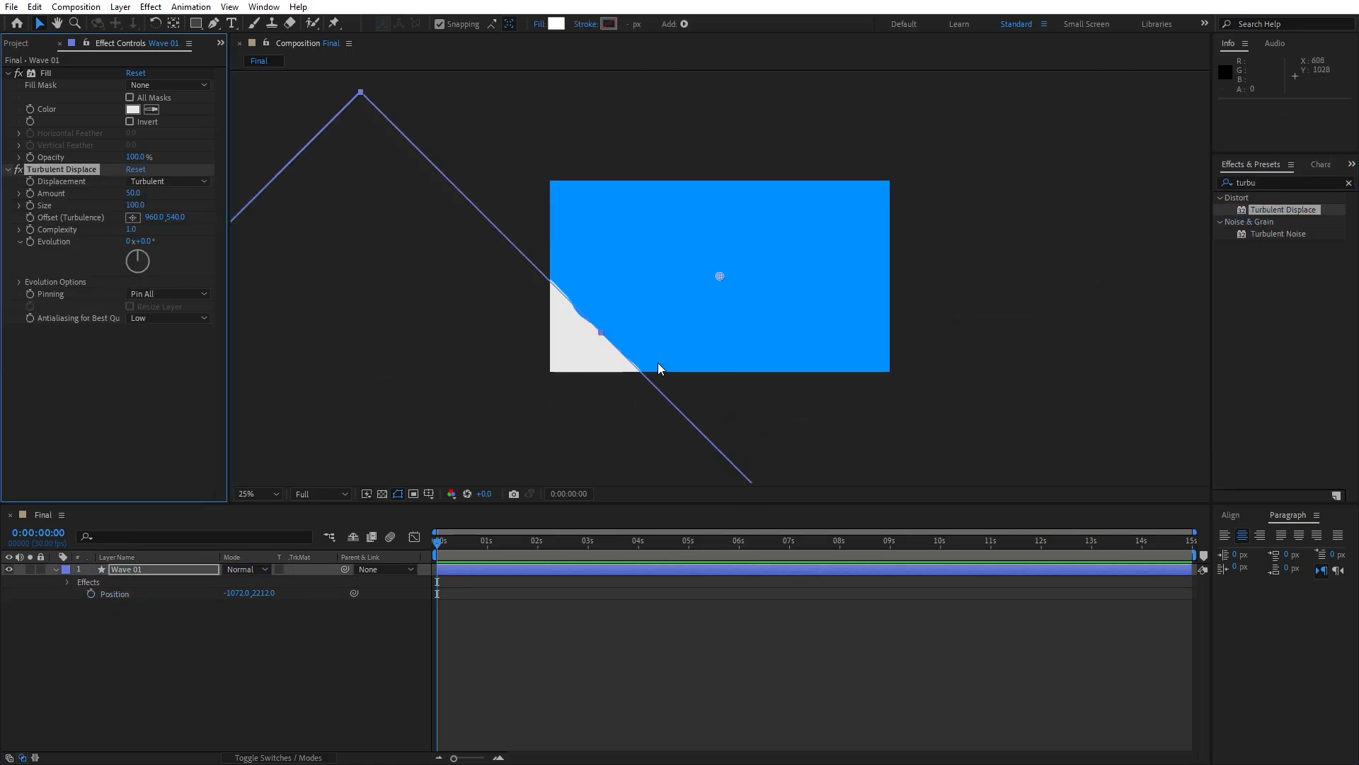
left_click(134, 194)
type("100")
left_click(150, 426)
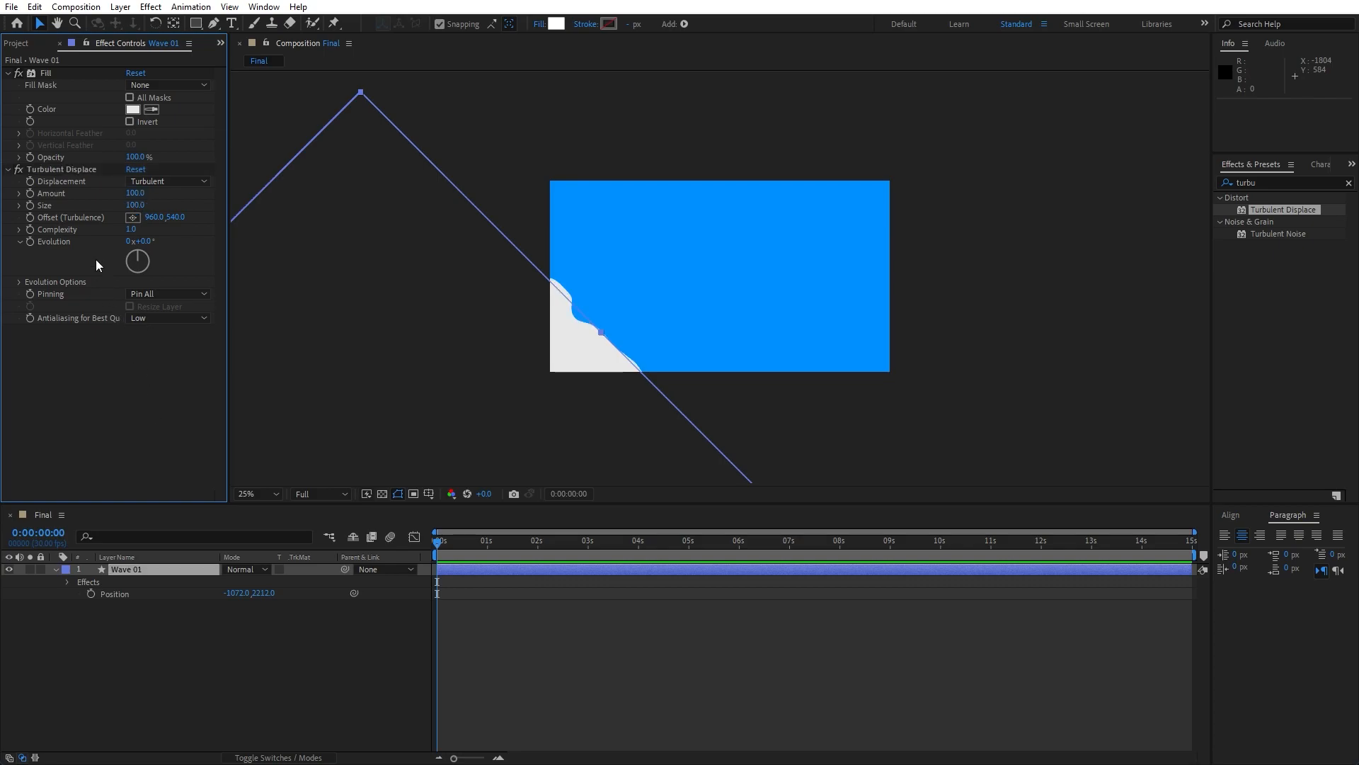
Step: Switch Turbulent Displace's displacement to Twist and move its turbulence offset point to about -512, 1292
left_click(151, 181)
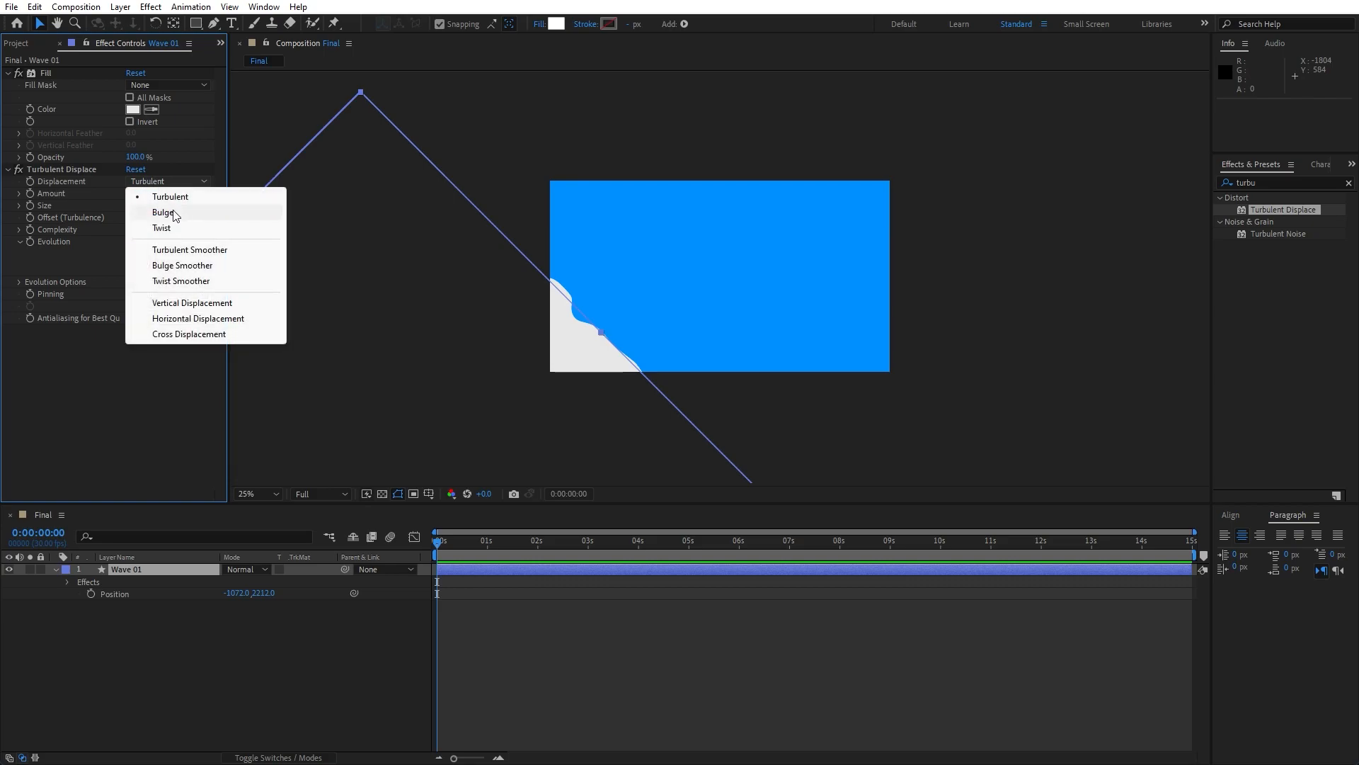
left_click(175, 227)
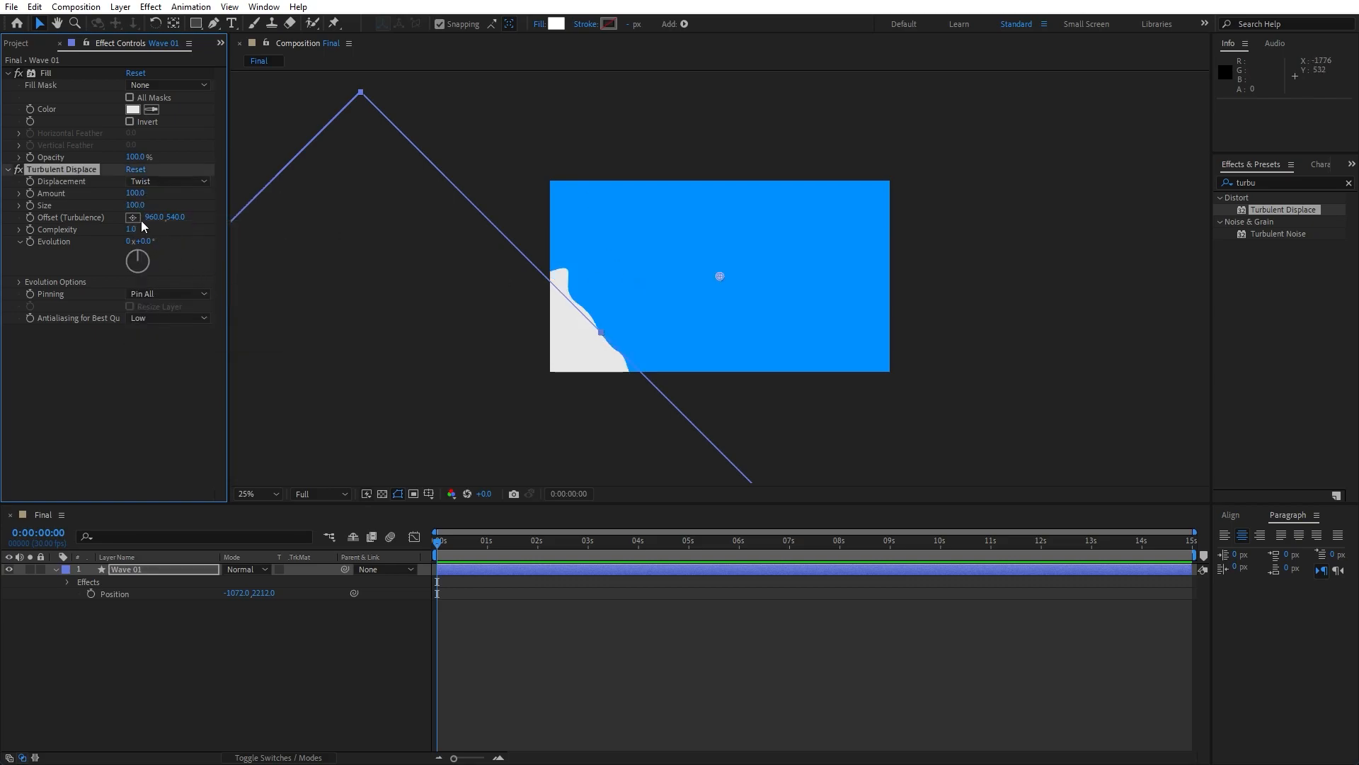
left_click_drag(719, 276, 459, 410)
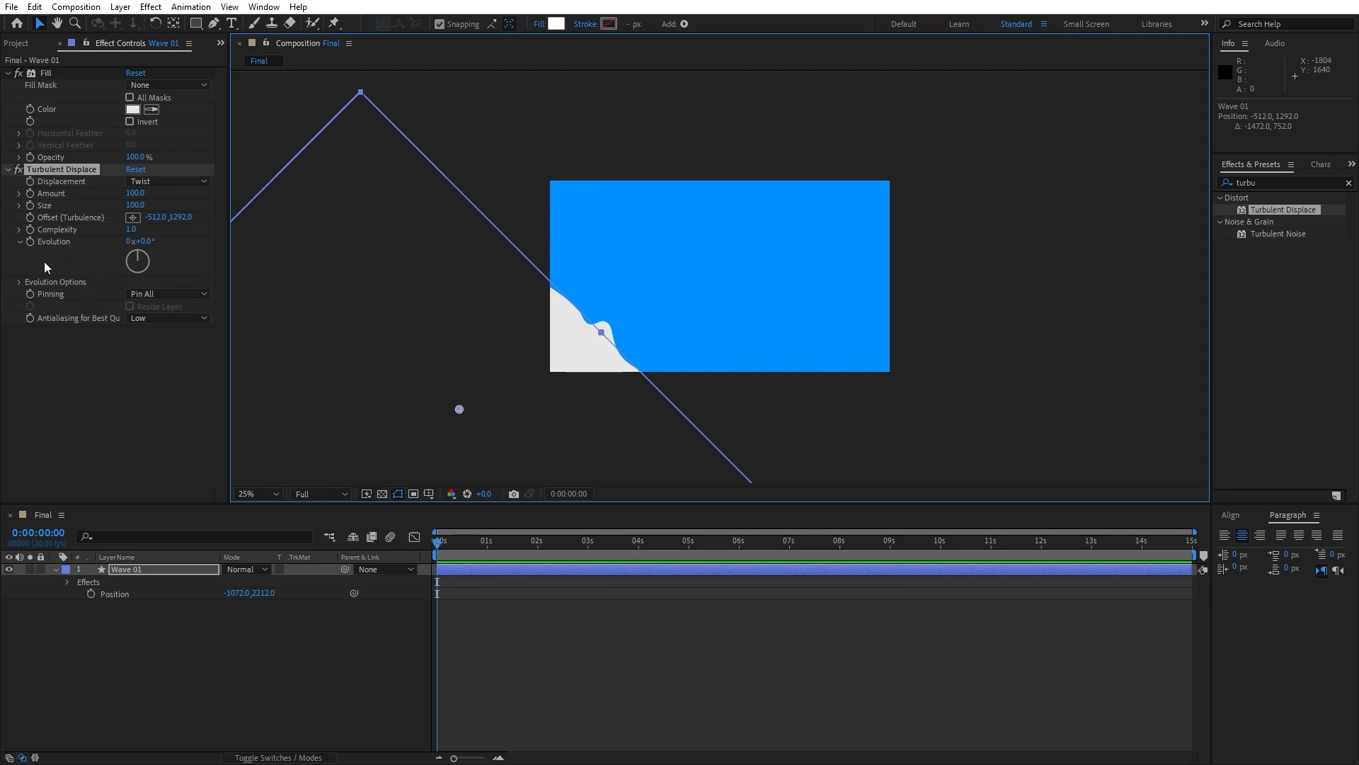
Step: Add the expression time*100 to Turbulent Displace's Evolution and preview the wave animation
left_click(30, 241, "alt")
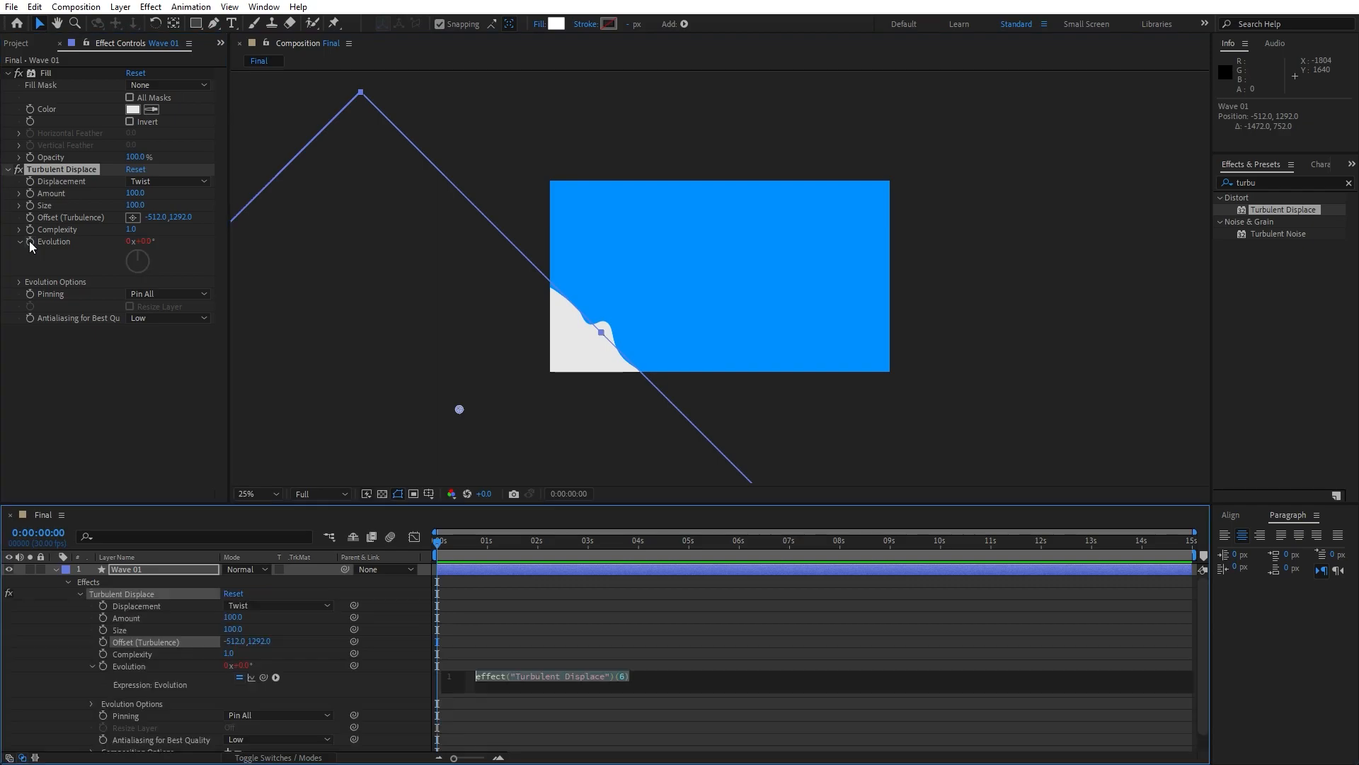
type("time*")
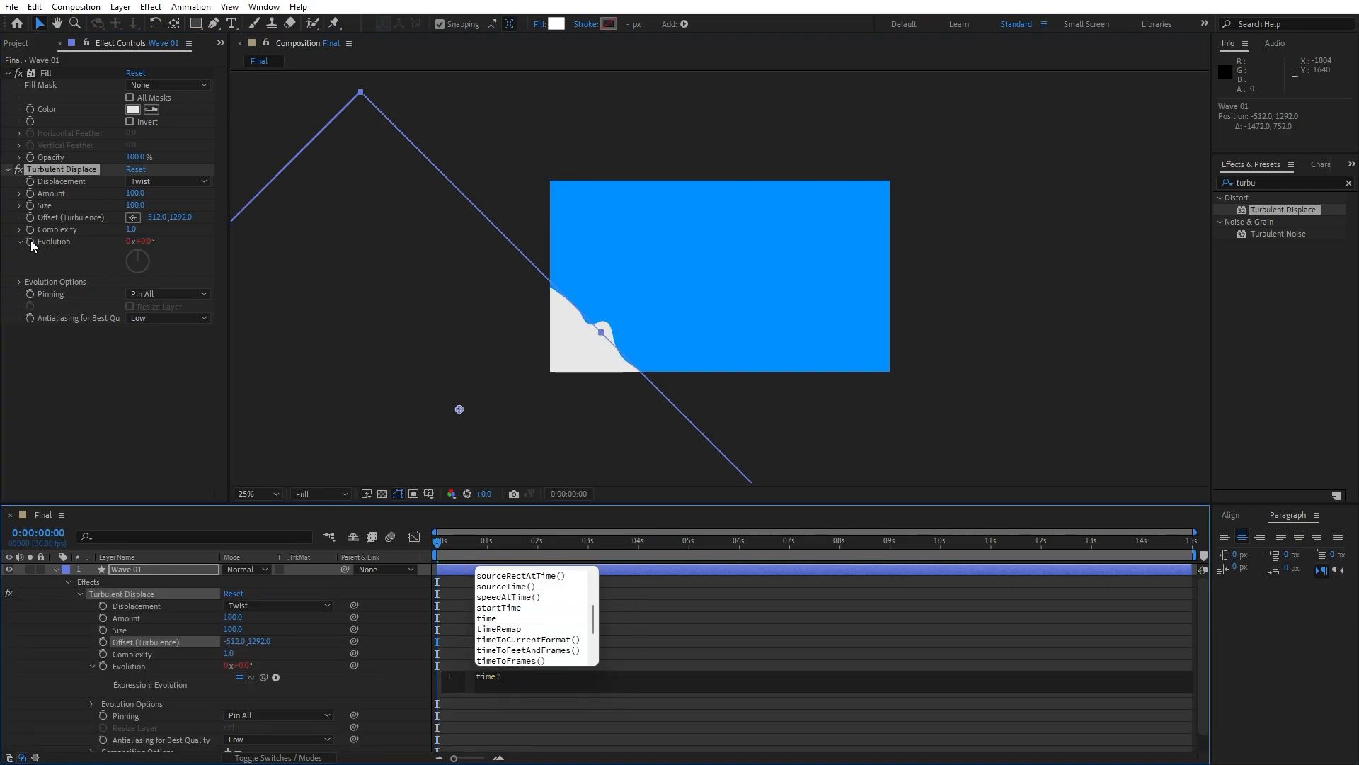
type("100")
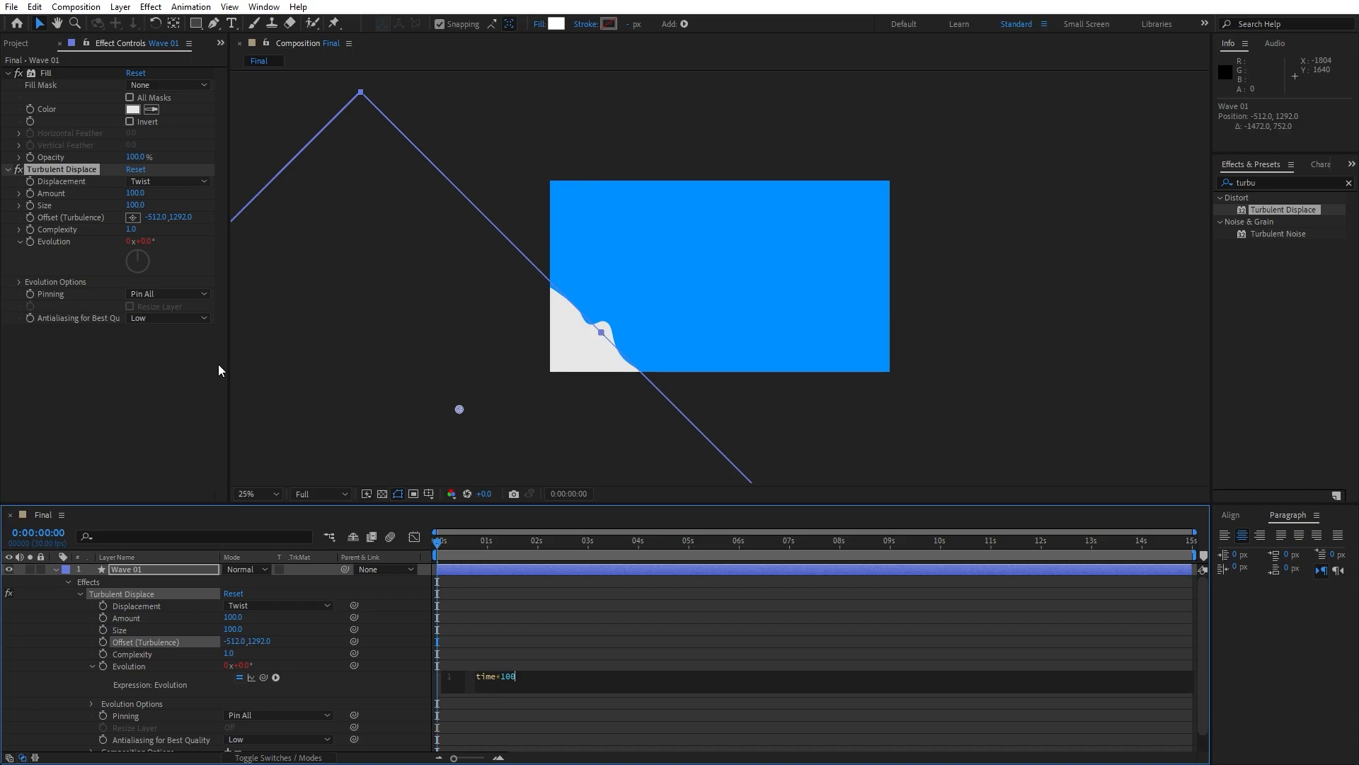
left_click(54, 570)
left_click(99, 649)
key("space")
left_click(446, 575)
Step: Shift the turbulence offset's X value to about -280 and scrub the timeline to 0:00:02:11 to check the wave
left_click(145, 571)
key("comma")
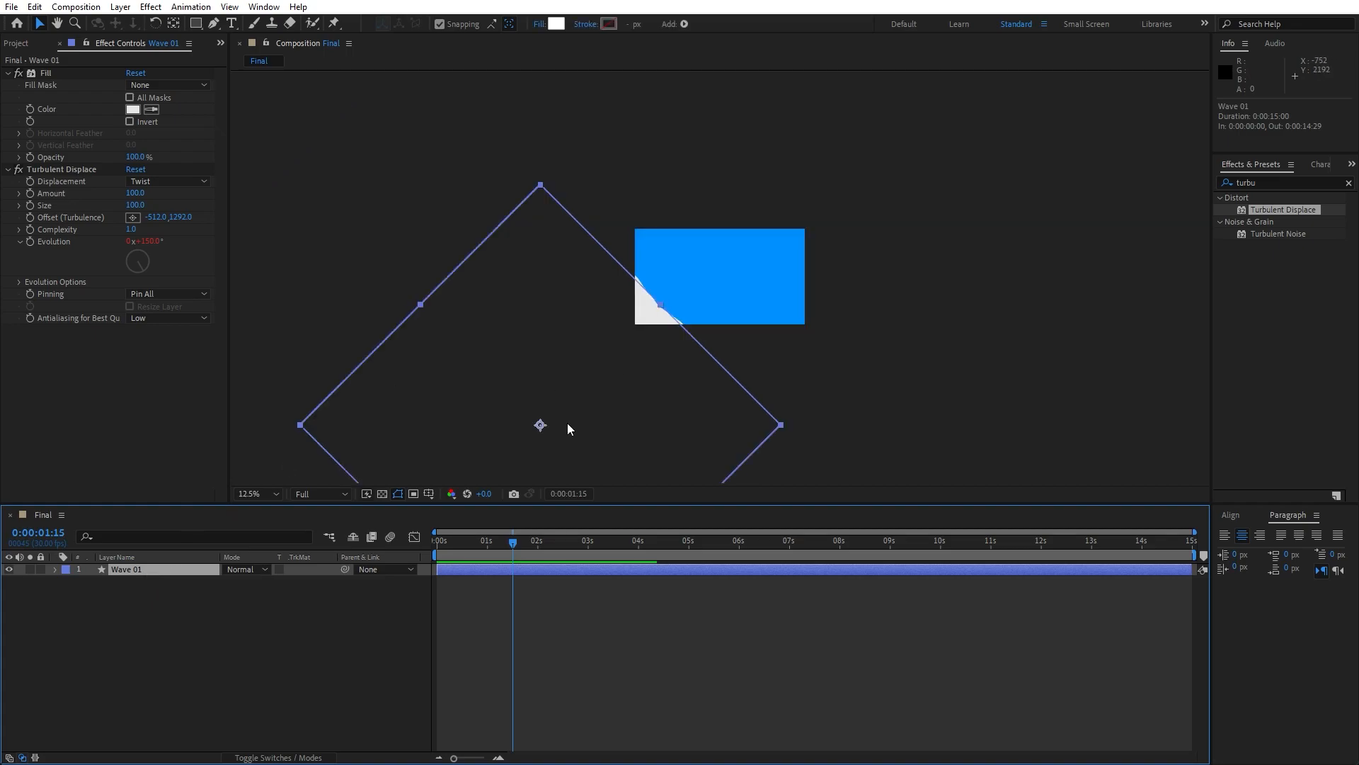
scroll(537, 267, "up", 1)
left_click_drag(156, 217, 320, 216)
left_click_drag(521, 554, 560, 555)
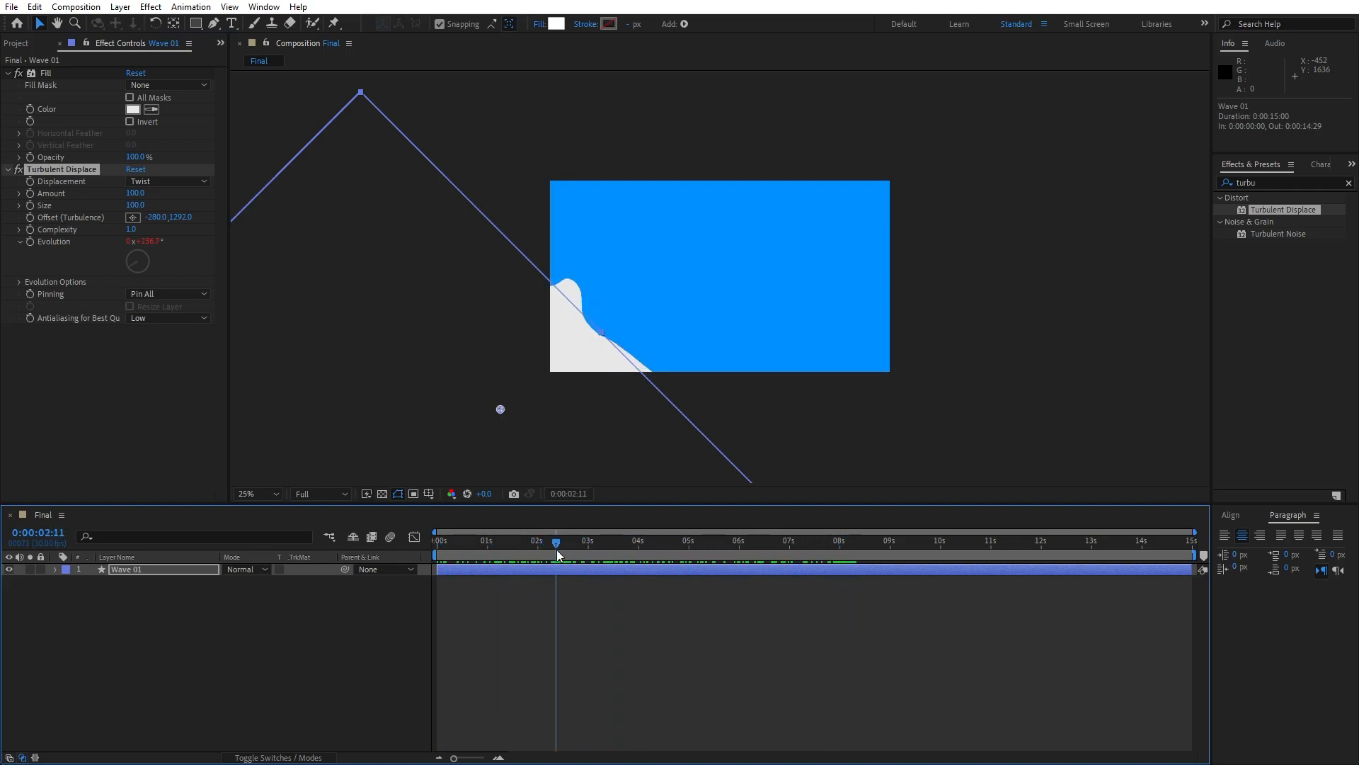
Step: Apply a Drop Shadow effect to Wave 01 with distance 10 and softness 20
left_click(1278, 183)
type("drop s")
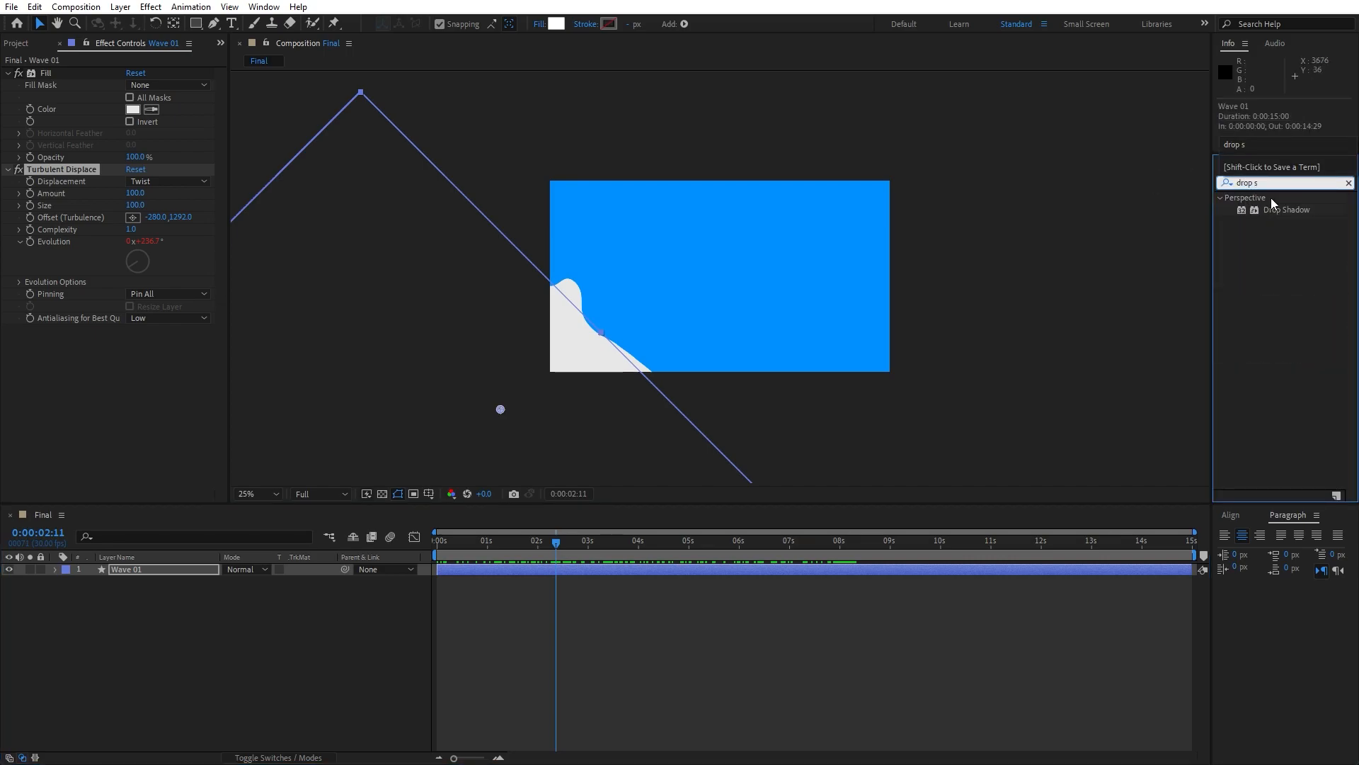
left_click_drag(1287, 210, 132, 409)
left_click(132, 408)
type("10")
key("Tab")
type("20")
left_click(133, 480)
Step: Duplicate the Drop Shadow effect and set the copy's distance to 20 and softness to 100
left_click(69, 333)
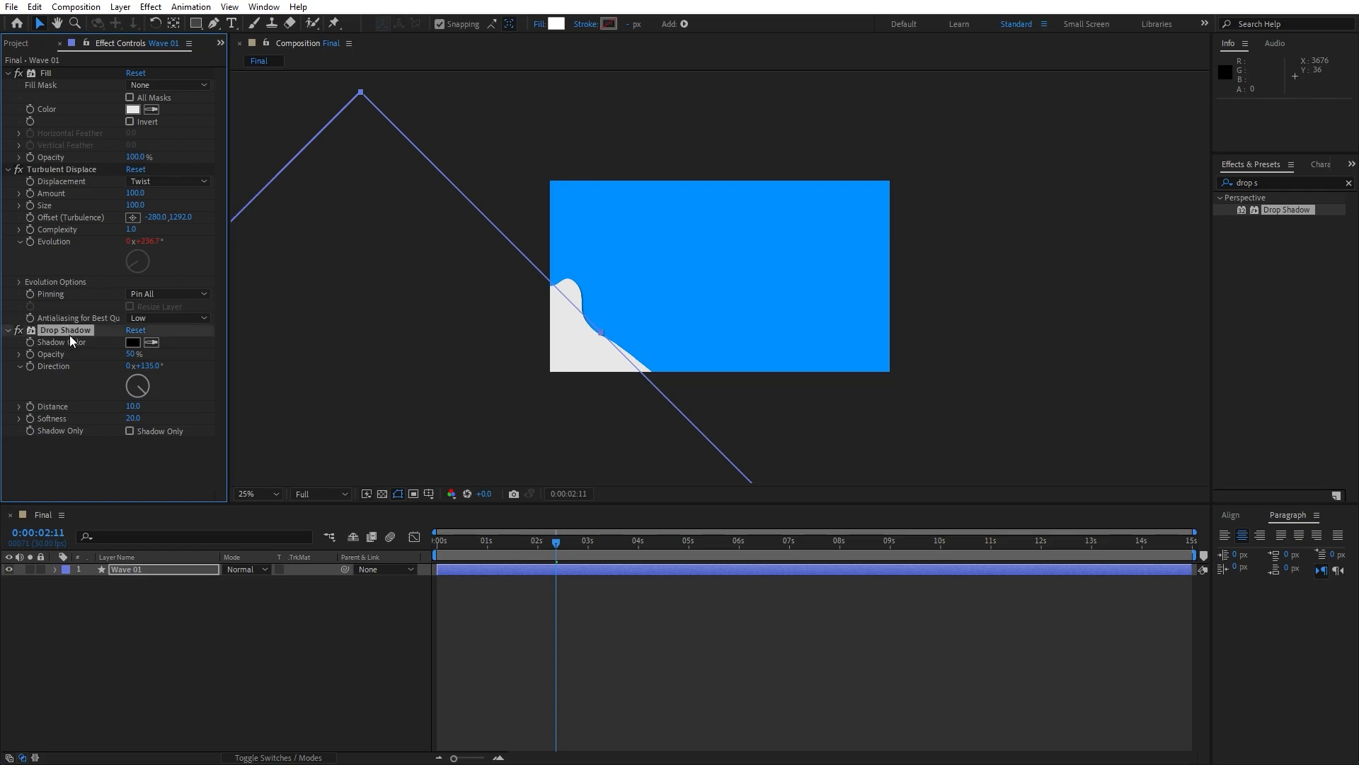
key("ctrl+d")
left_click(134, 470)
type("20")
key("Return")
left_click(132, 483)
type("10")
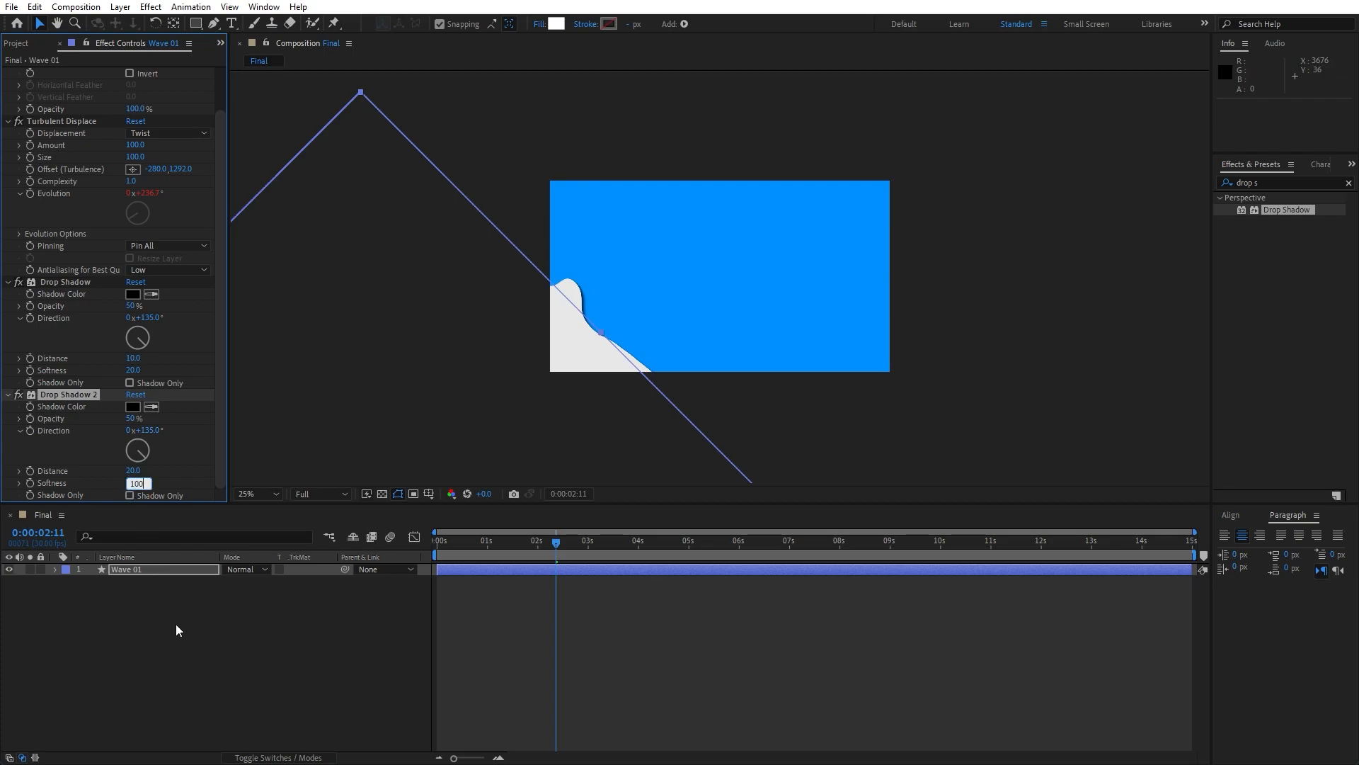
type("0")
left_click(175, 625)
Step: Collapse the settings of Fill, Turbulent Displace and the first Drop Shadow, and select the Wave 01 layer
left_click(8, 121)
left_click(7, 73)
left_click(10, 98)
left_click(142, 571)
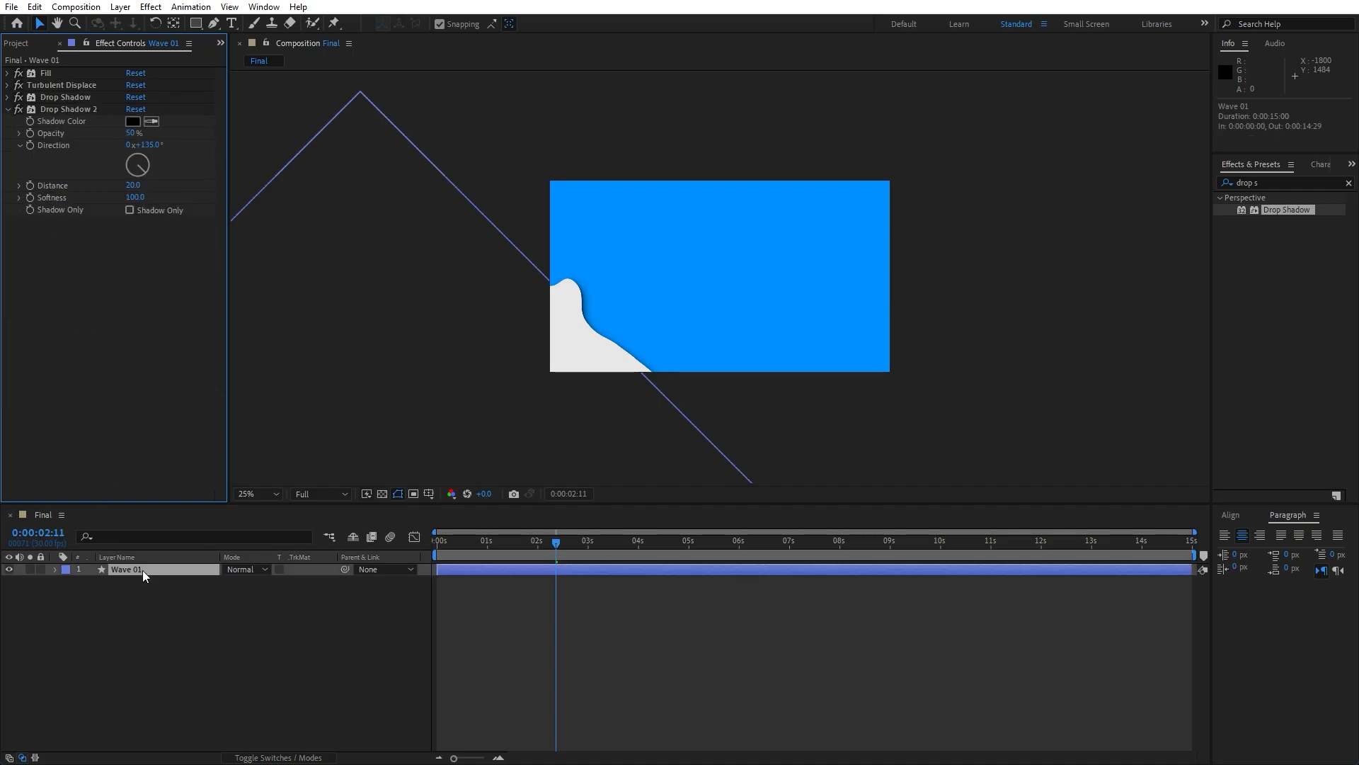
Step: Duplicate the Wave 01 layer, place the copy beneath it and shift the copy's X position to about -739
left_click(34, 6)
left_click(114, 188)
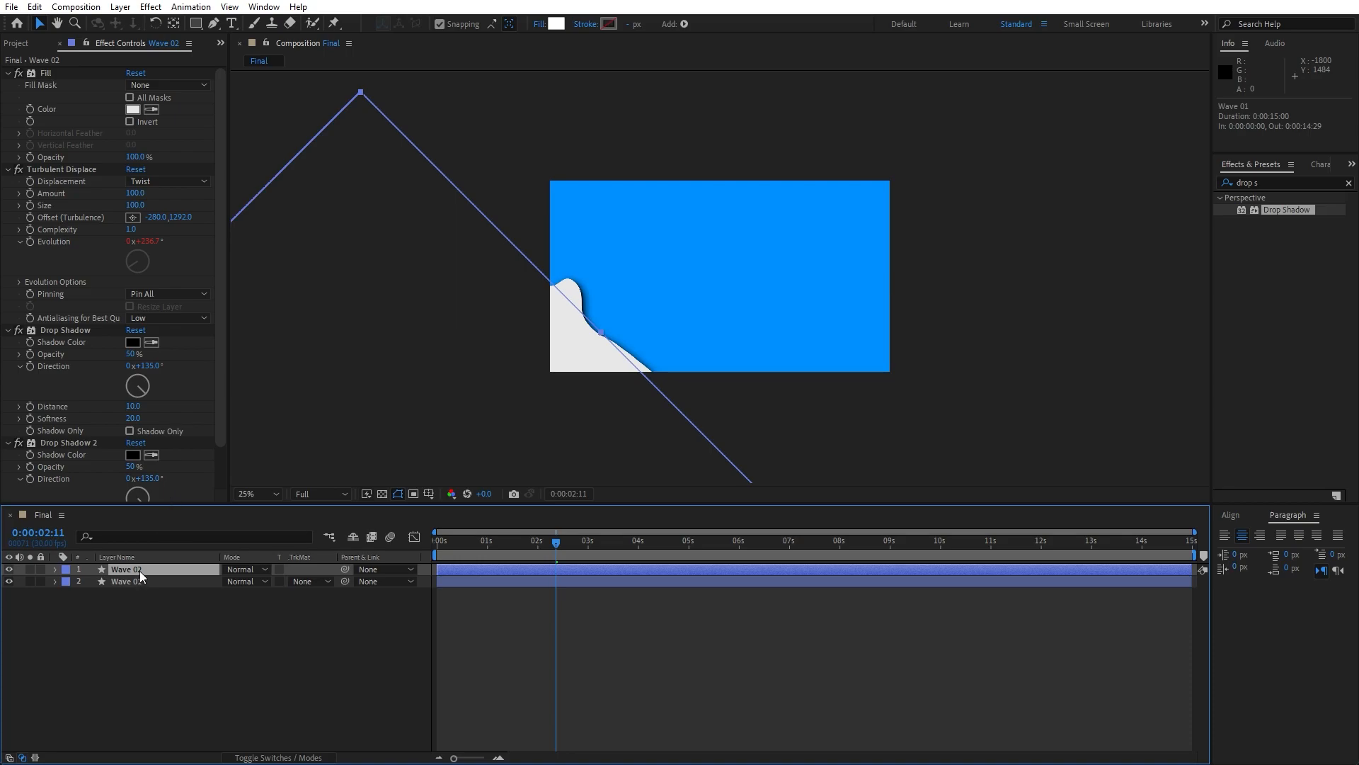
left_click_drag(139, 570, 134, 600)
key("p")
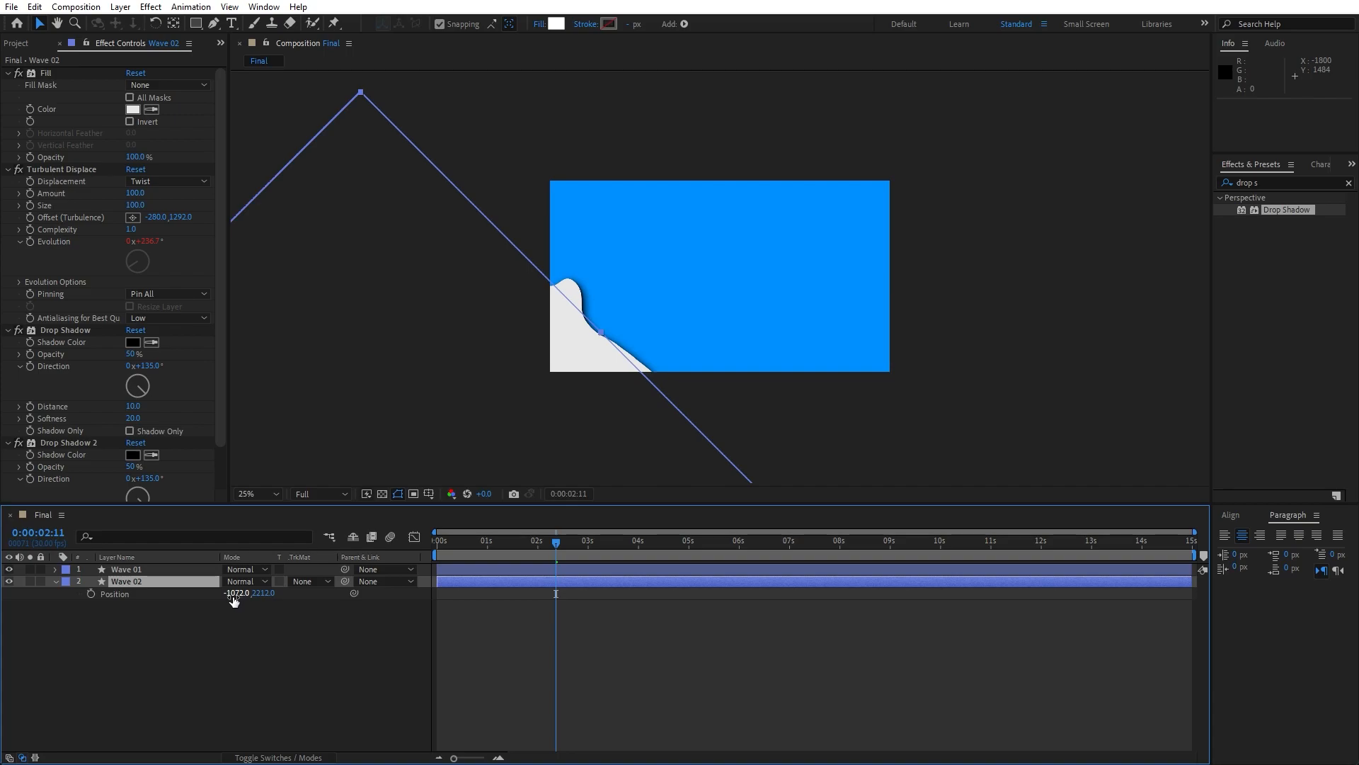
left_click_drag(234, 600, 457, 592)
Step: Set Wave 02's Fill color to the slightly darker grey DEDEDE
left_click(133, 109)
left_click_drag(198, 373, 186, 379)
left_click(519, 360)
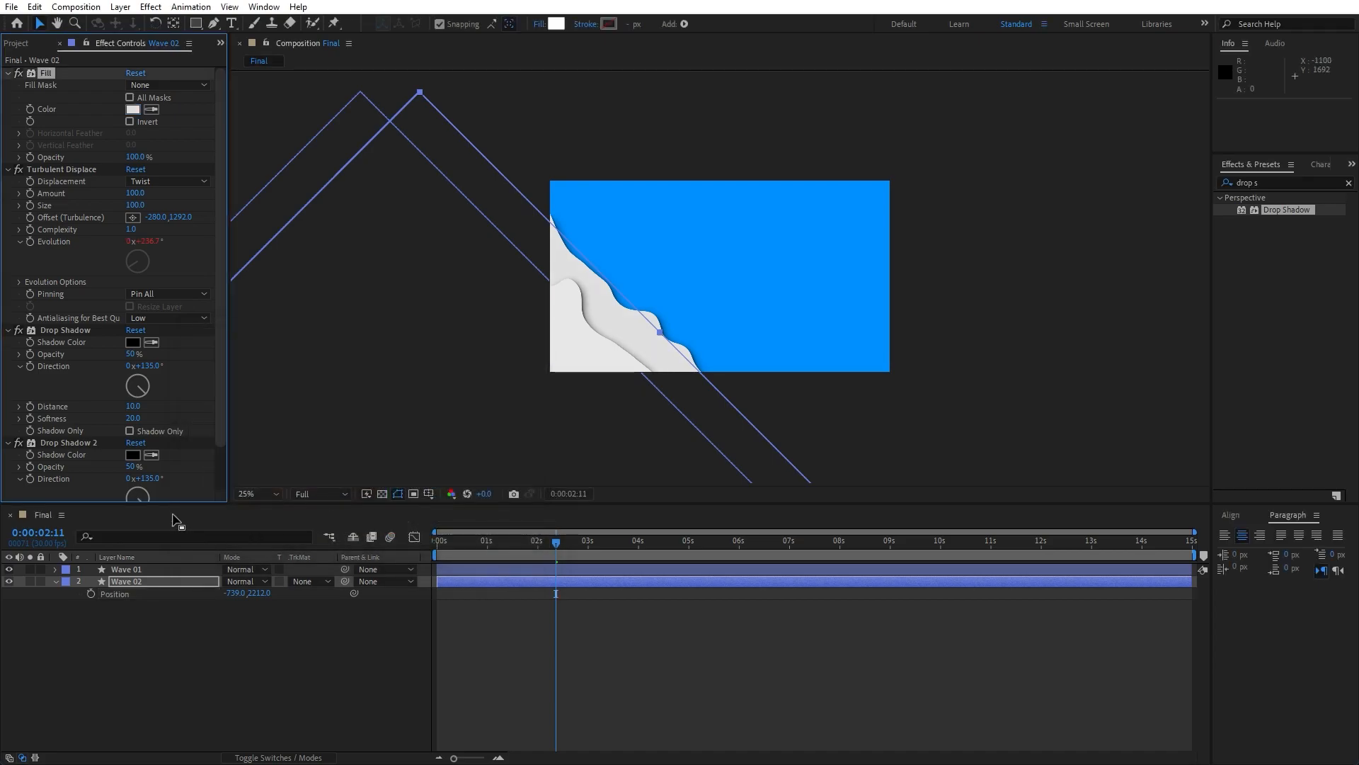
Step: Duplicate Wave 02, place the copy beneath it and shift the copy's X position to about -483
left_click(143, 581)
key("ctrl+d")
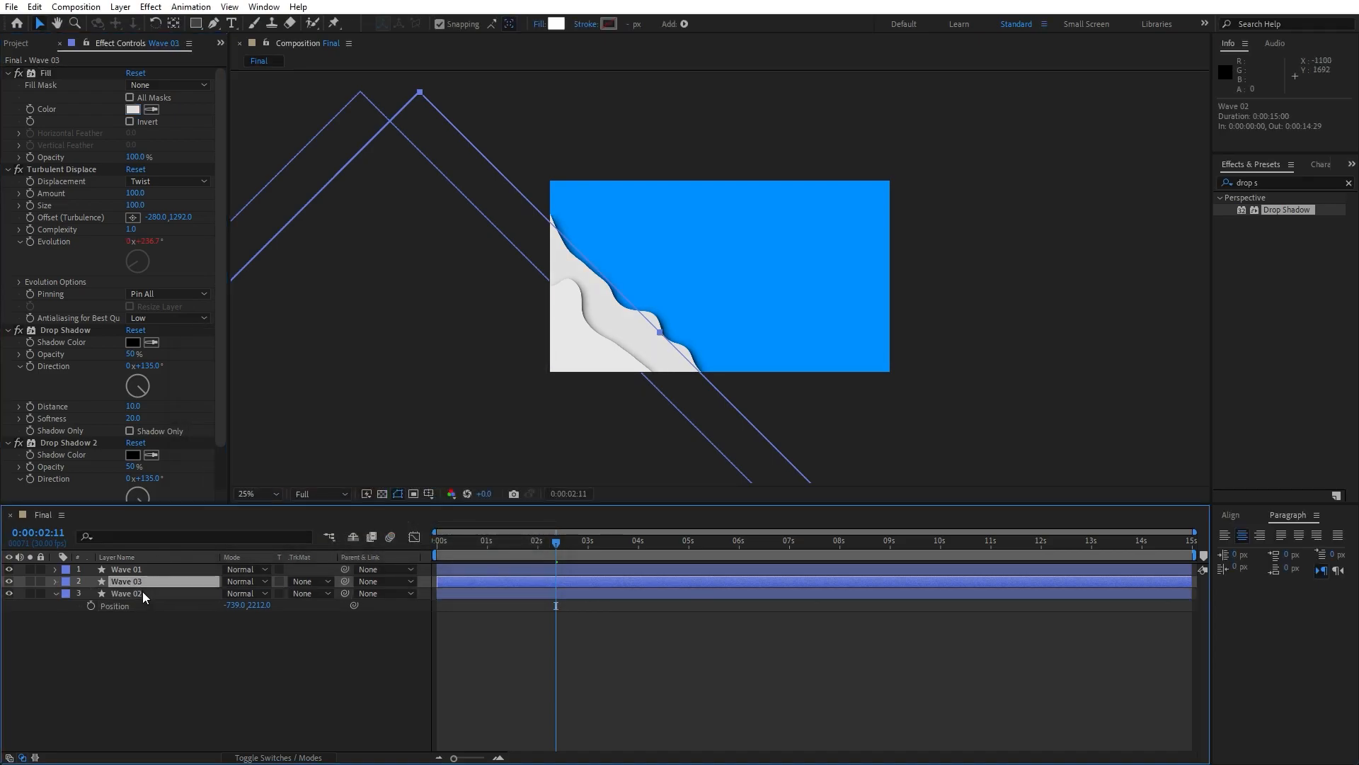
left_click_drag(138, 580, 145, 617)
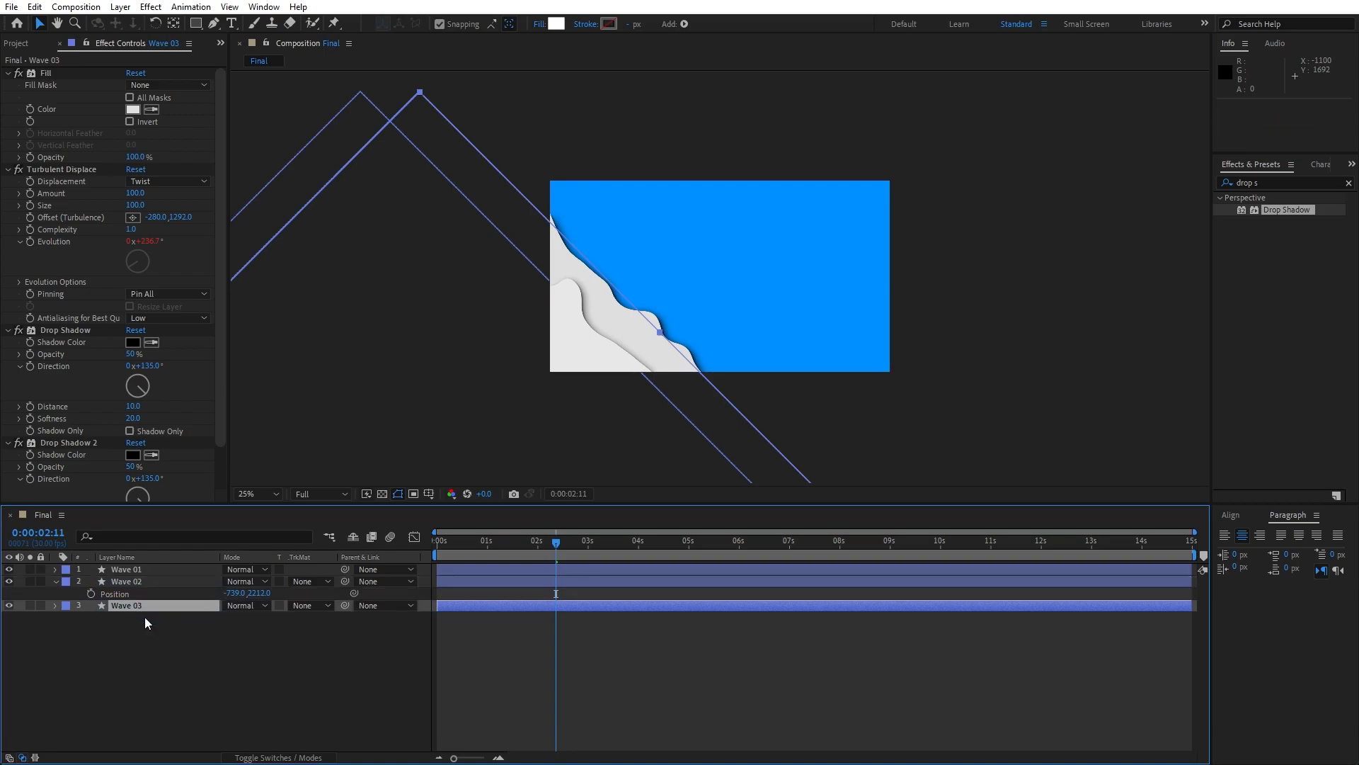
key("p")
left_click_drag(228, 617, 392, 603)
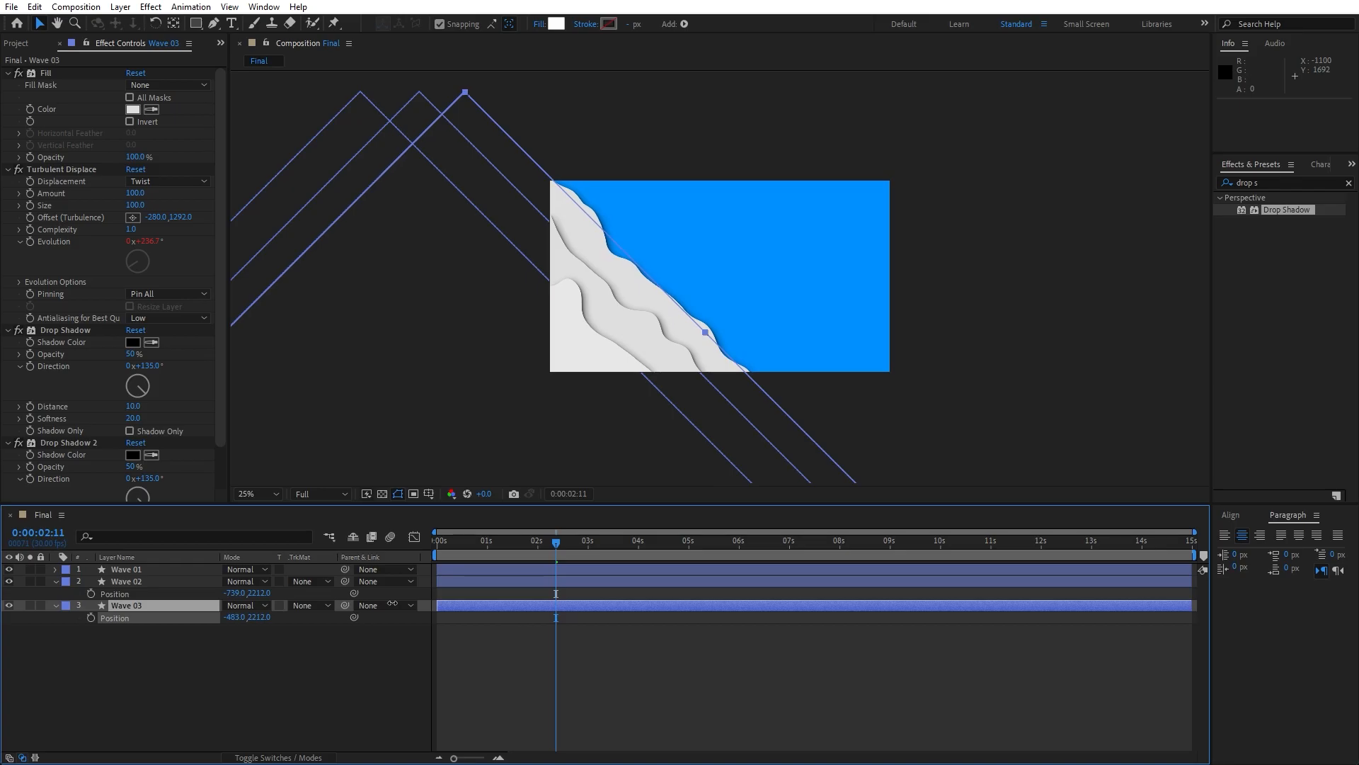
Step: Set Wave 03's Fill color to the near-white F4F4F4
left_click(133, 109)
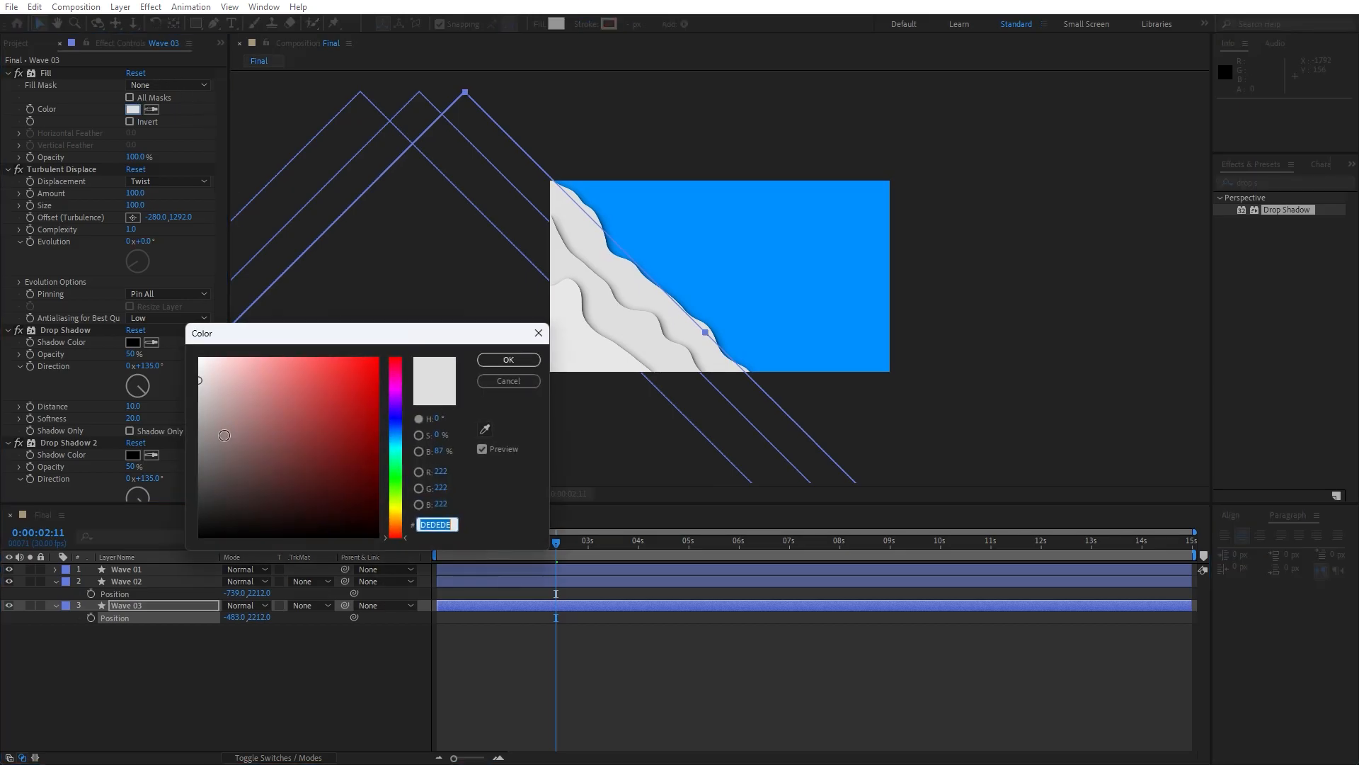
left_click_drag(203, 379, 200, 365)
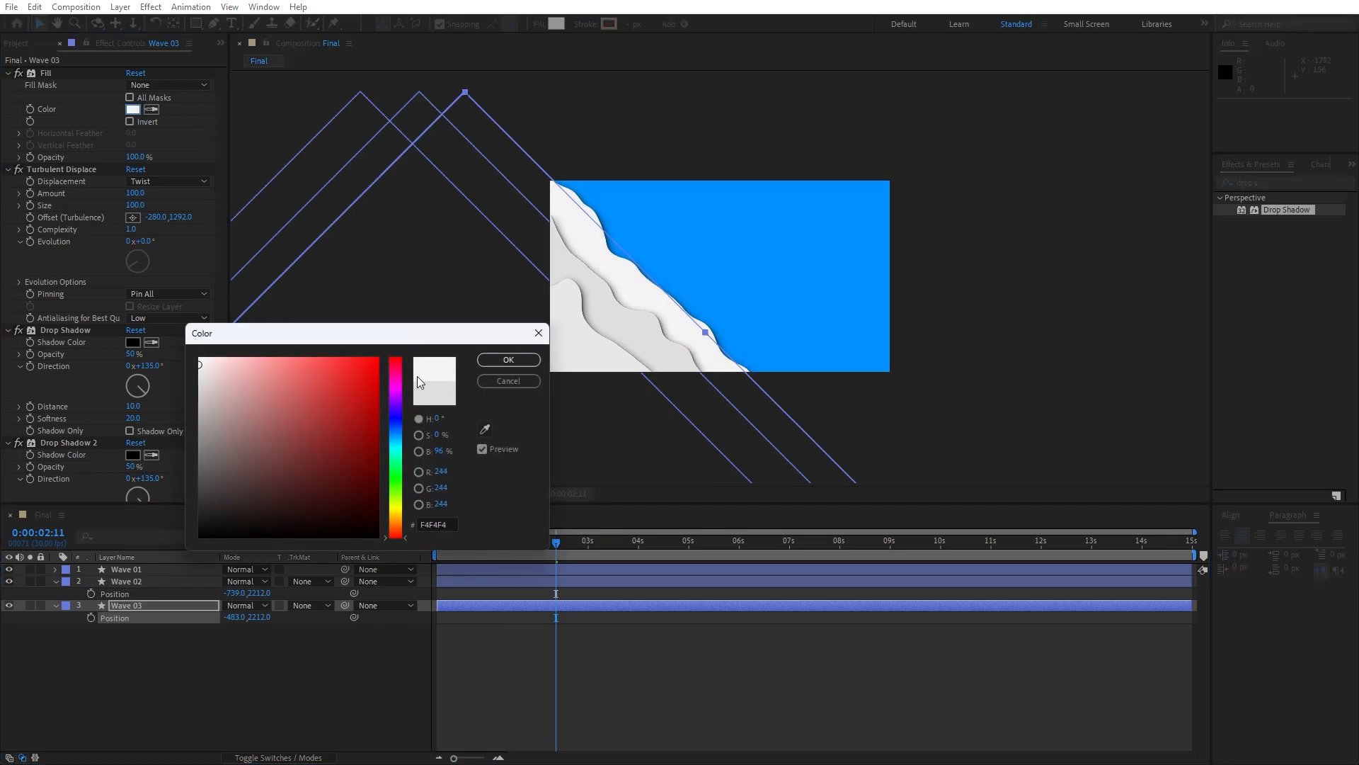
left_click(508, 360)
Step: Duplicate Wave 03, place the copy beneath it and shift the copy's X position to about -209
left_click(152, 606)
key("ctrl+d")
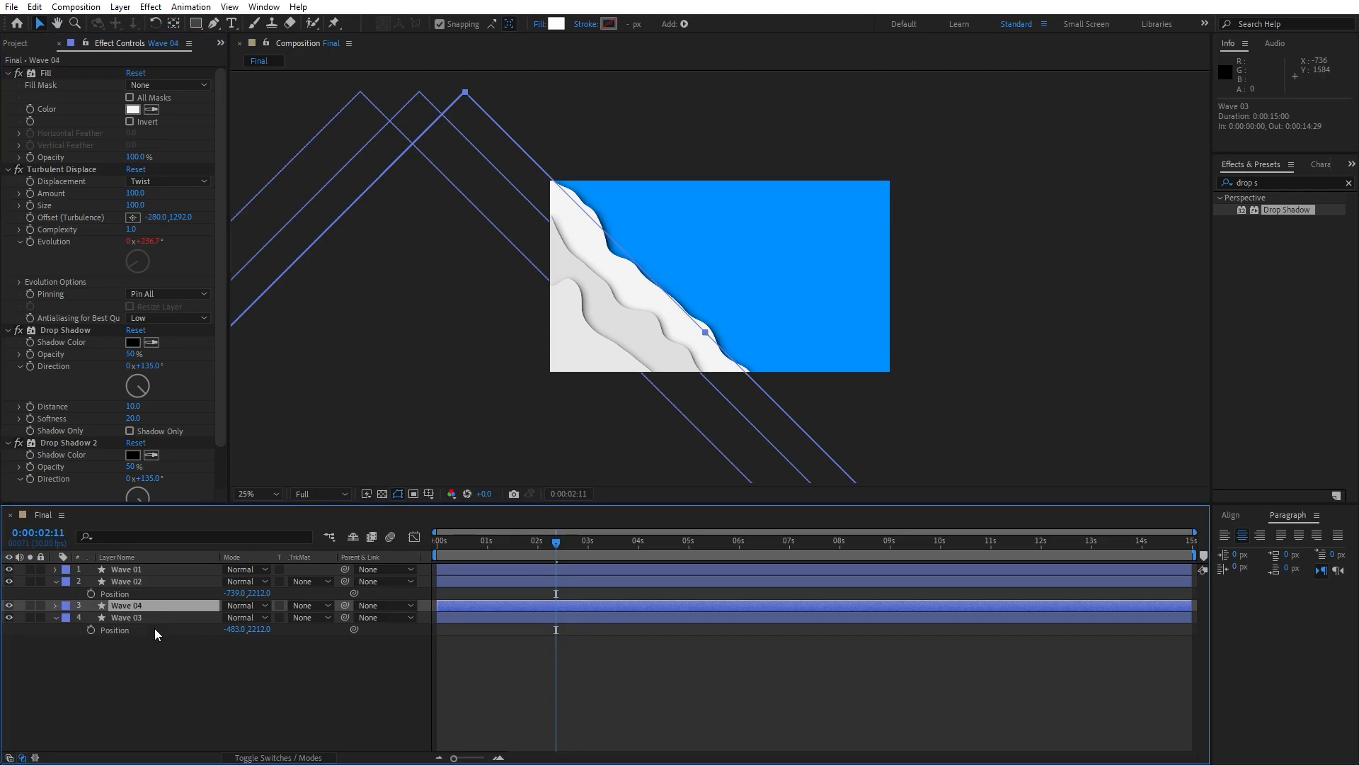
key("p")
key("ctrl+bracketleft")
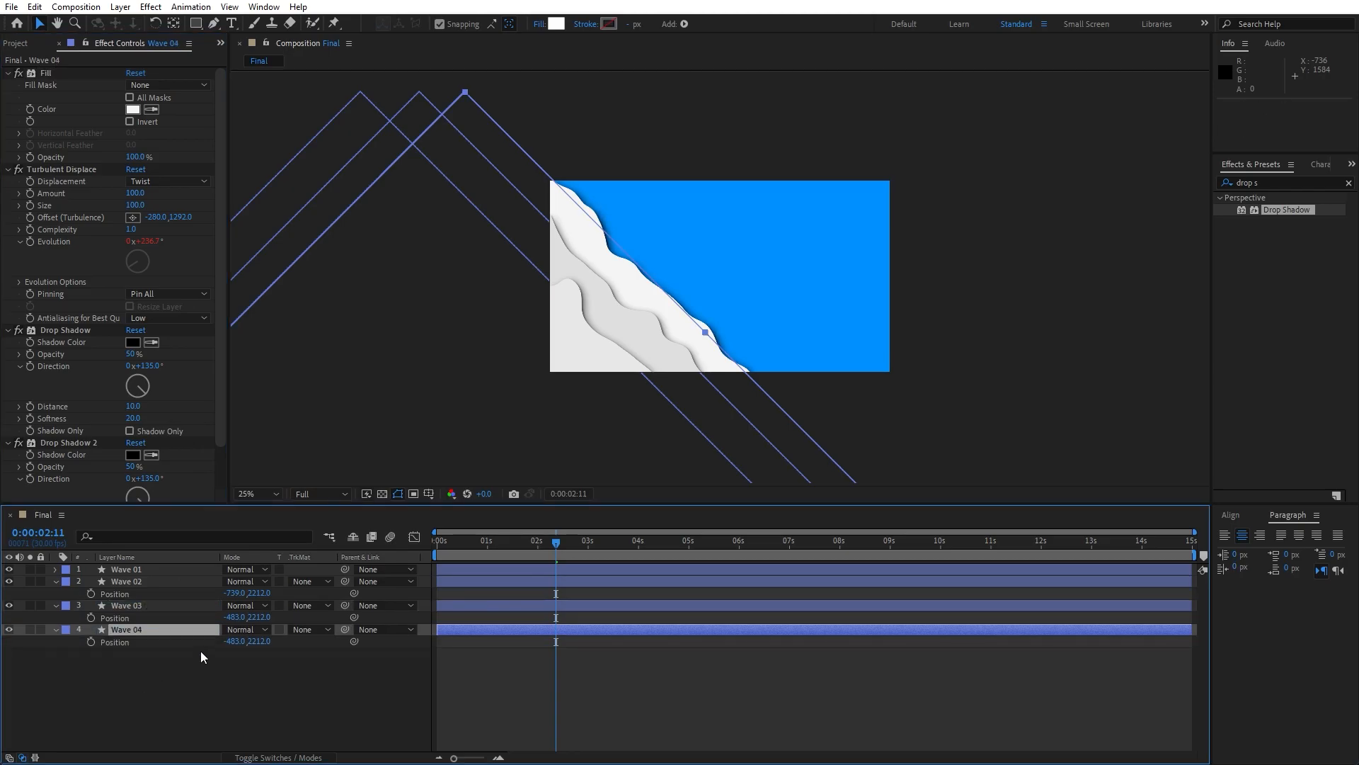
left_click_drag(235, 644, 385, 630)
Step: Duplicate Wave 04 twice in sequence, stacking each copy beneath the previous one, with X positions of about 72 and 310
key("ctrl+d")
left_click_drag(140, 629, 148, 674)
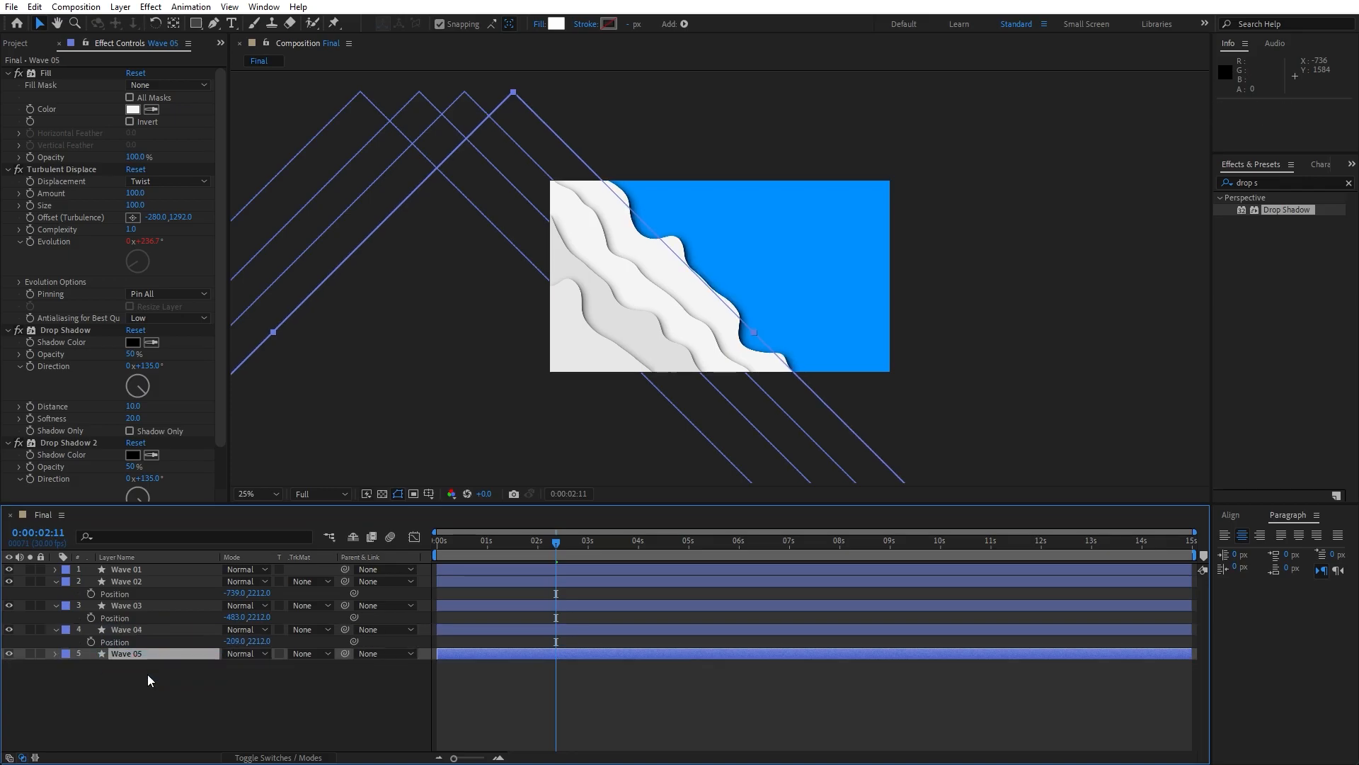
key("p")
left_click_drag(234, 665, 432, 666)
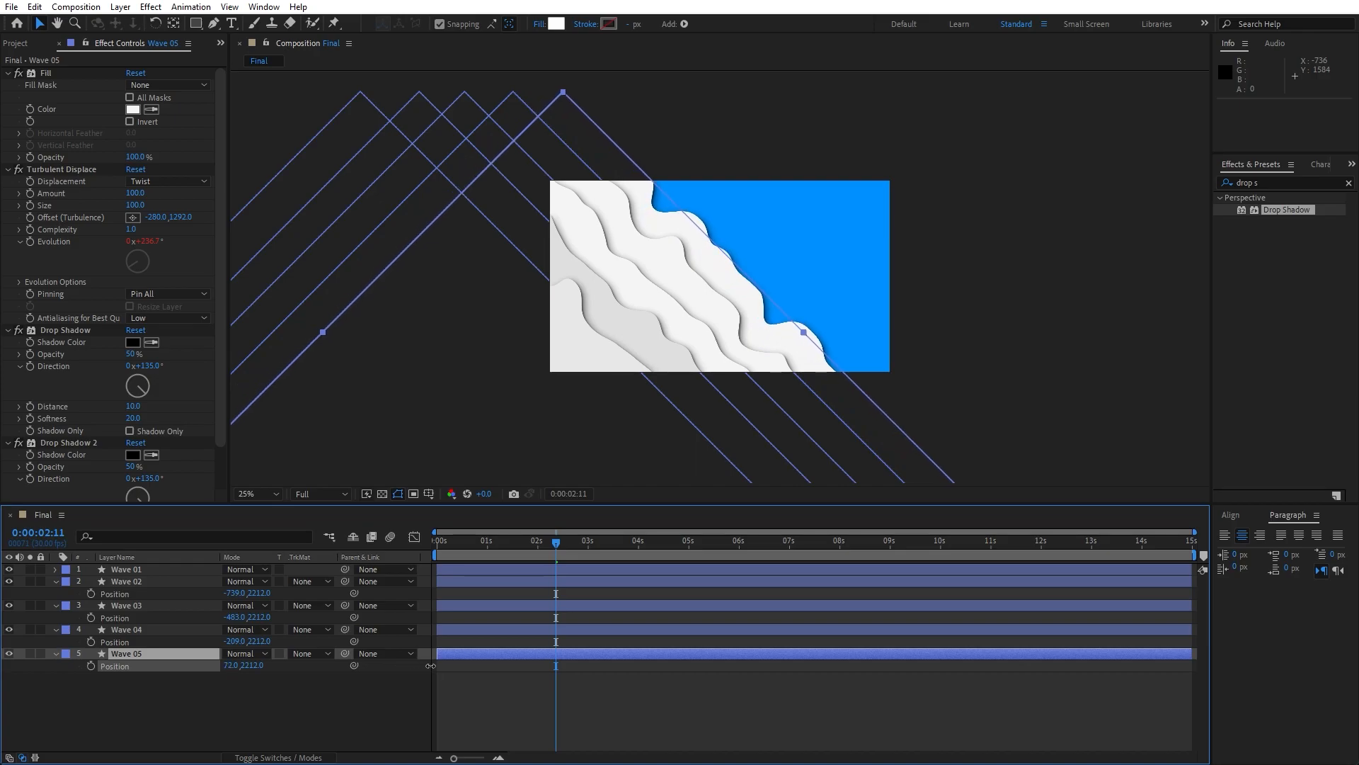
key("ctrl+d")
left_click_drag(143, 658, 151, 709)
key("p")
left_click_drag(231, 696, 138, 689)
Step: Duplicate Wave 06 twice in sequence, stacking each copy beneath the previous one, with X positions of about 528 and 886
left_click(139, 681)
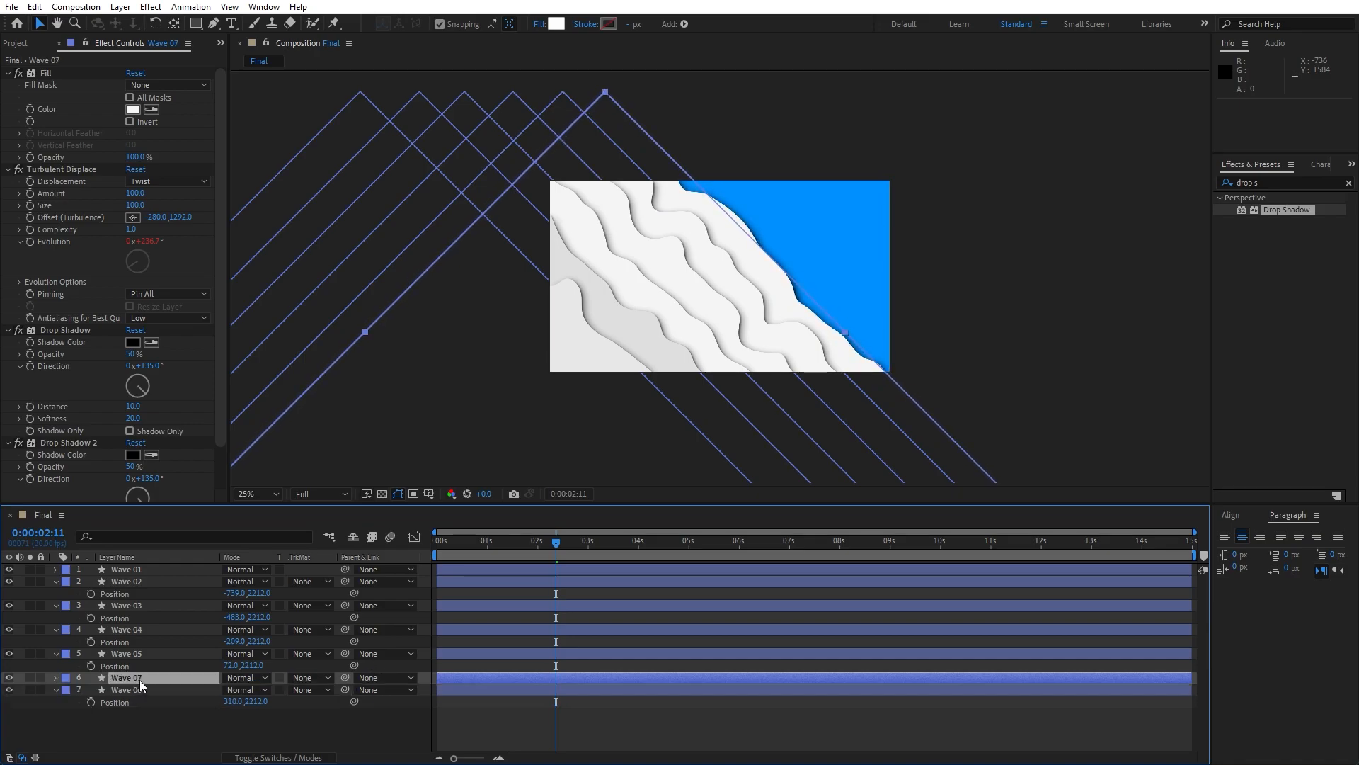
key("ctrl+d")
left_click_drag(227, 722, 373, 712)
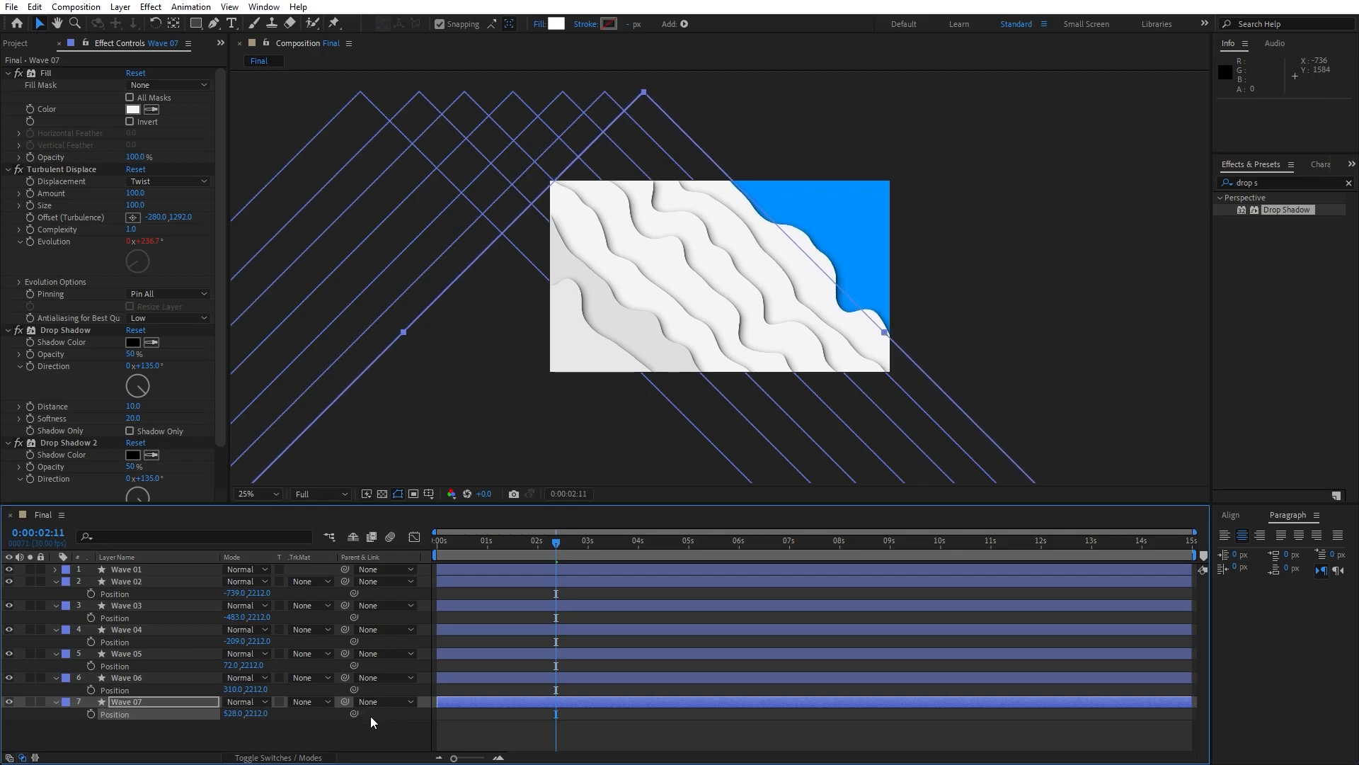
left_click(163, 705)
key("ctrl+d")
key("p")
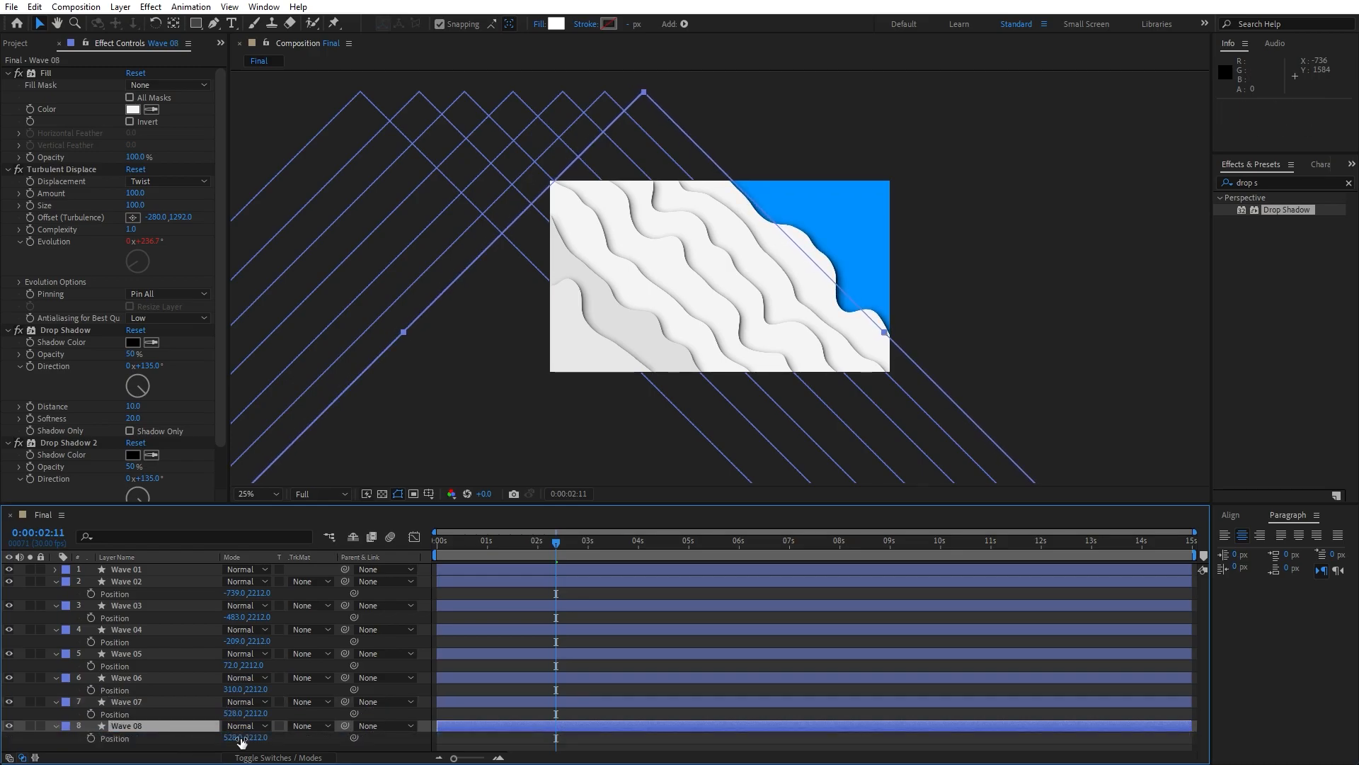
left_click_drag(233, 737, 481, 716)
Step: Duplicate Wave 08, place the copy at the bottom of the stack and shift its X position to about 1420
left_click(136, 722)
key("ctrl+d")
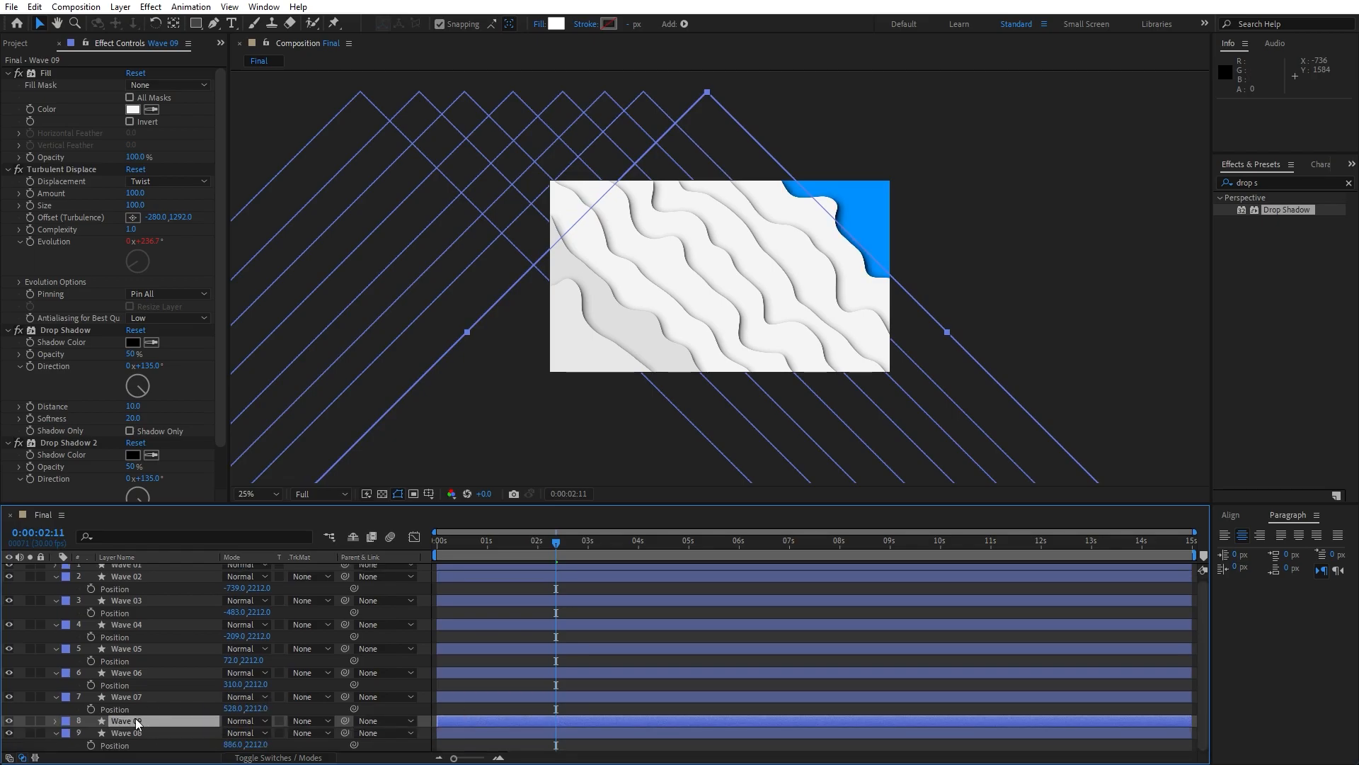
key("p")
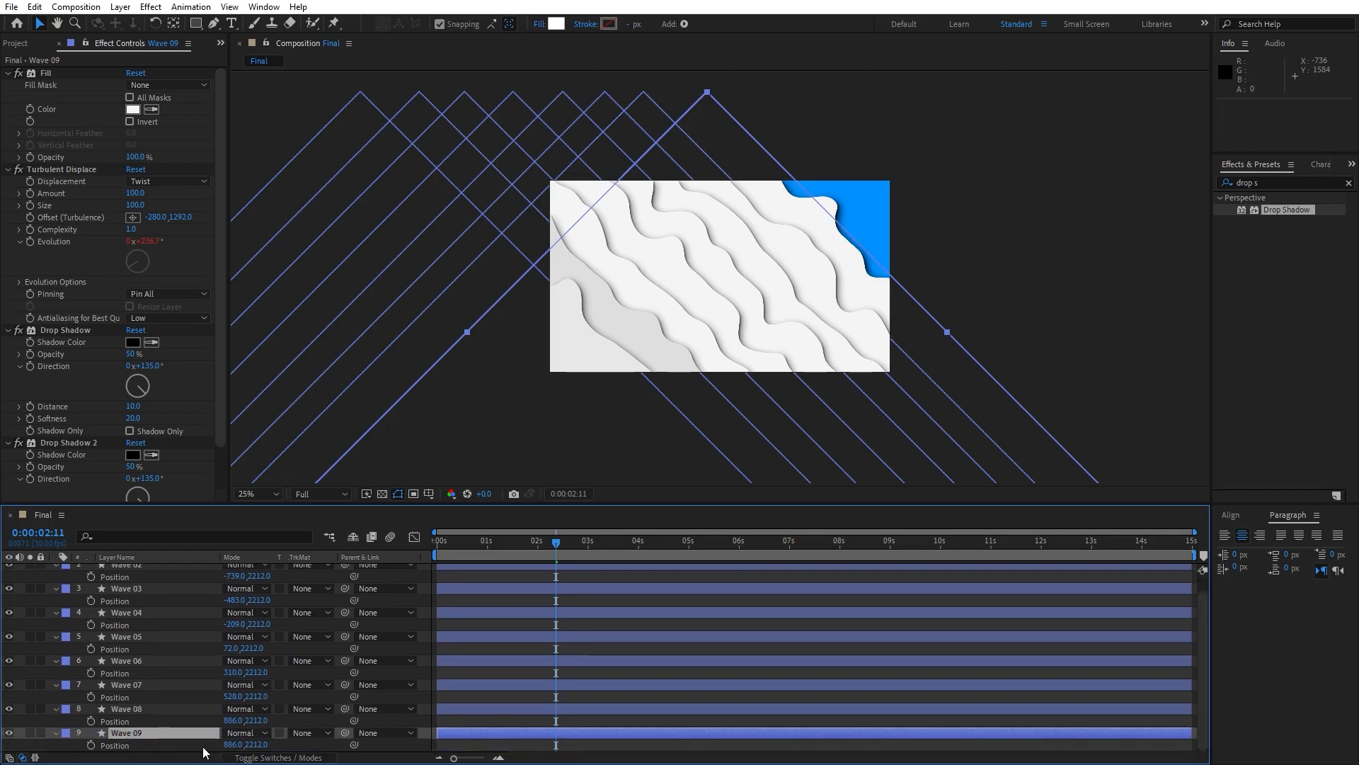
left_click_drag(227, 744, 291, 697)
Step: Adjust the wave spacing by shifting Wave 08's X position to about 947 and Wave 07's to about 576
left_click(139, 706)
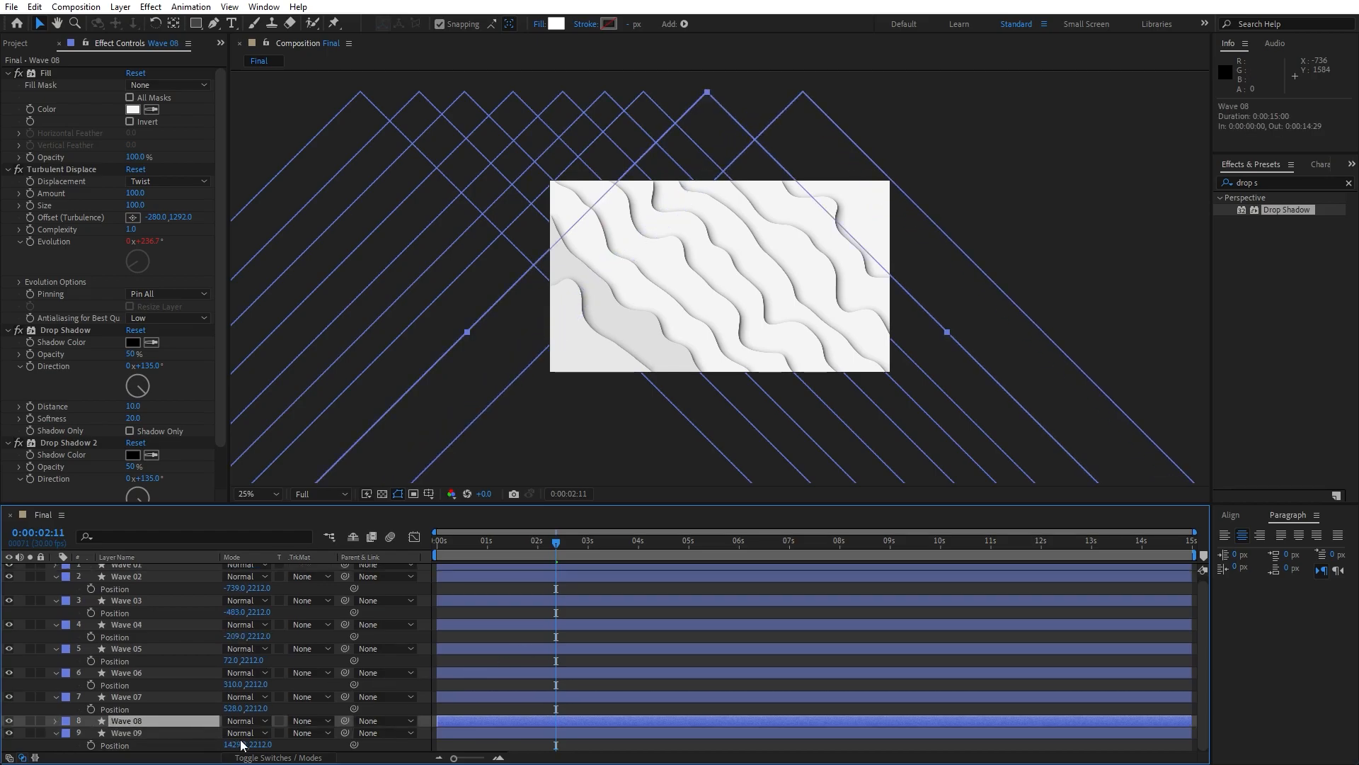
left_click_drag(237, 733, 267, 708)
left_click(156, 698)
left_click(267, 708)
Step: Set Wave 07's Fill color to F1F1F1 and darken Wave 06's Fill color to a light grey
left_click(136, 109)
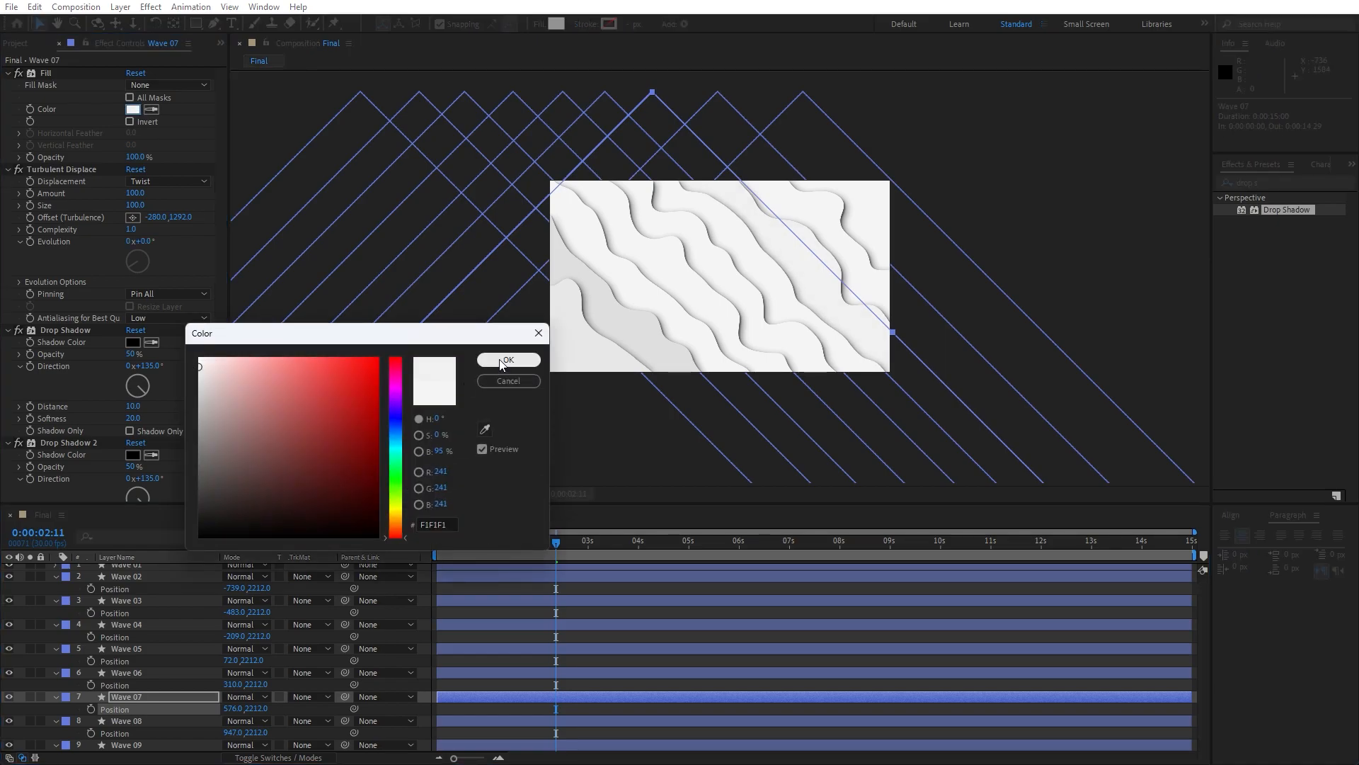
left_click(507, 361)
key("ctrl+Up")
left_click(132, 109)
left_click_drag(201, 381, 188, 375)
left_click(537, 364)
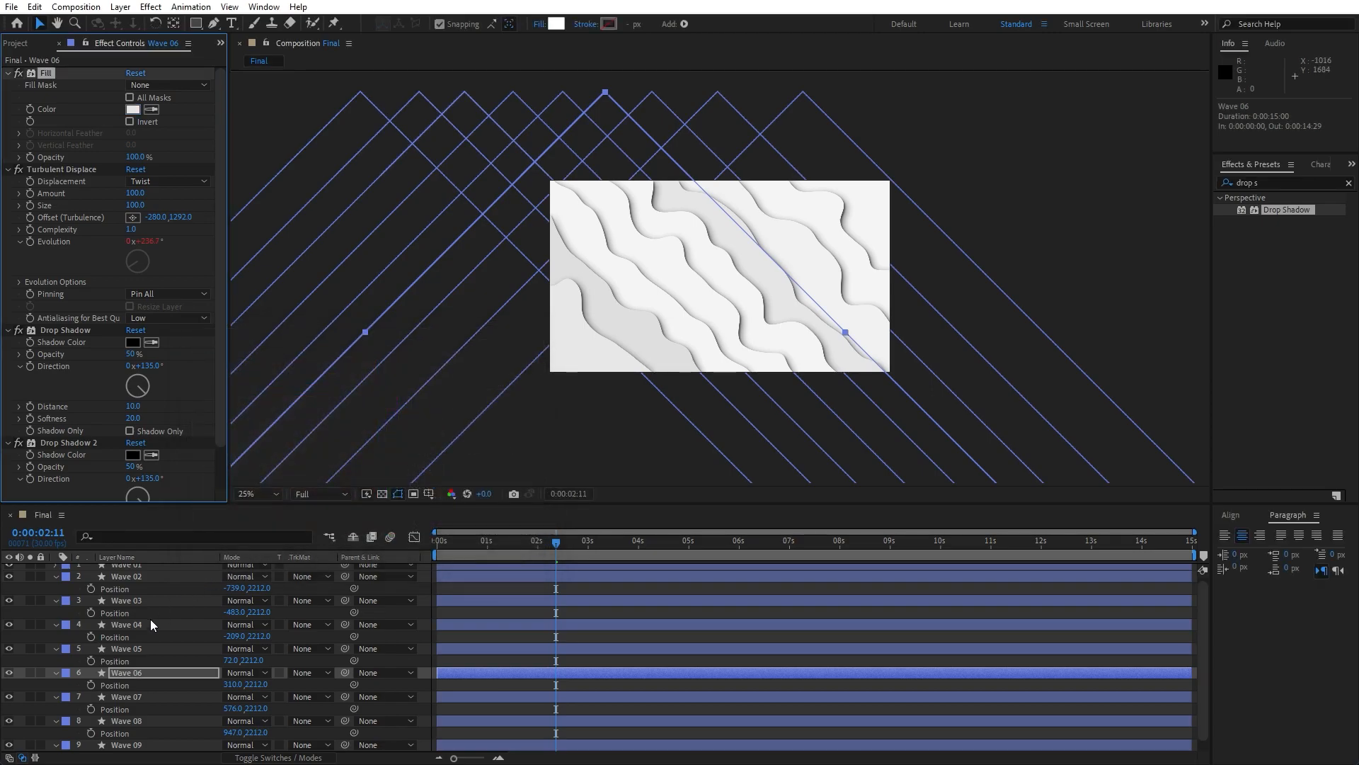
Step: Set Wave 04's Fill color to the light grey E8E8E8
left_click(146, 624)
left_click(132, 109)
left_click_drag(207, 377, 195, 372)
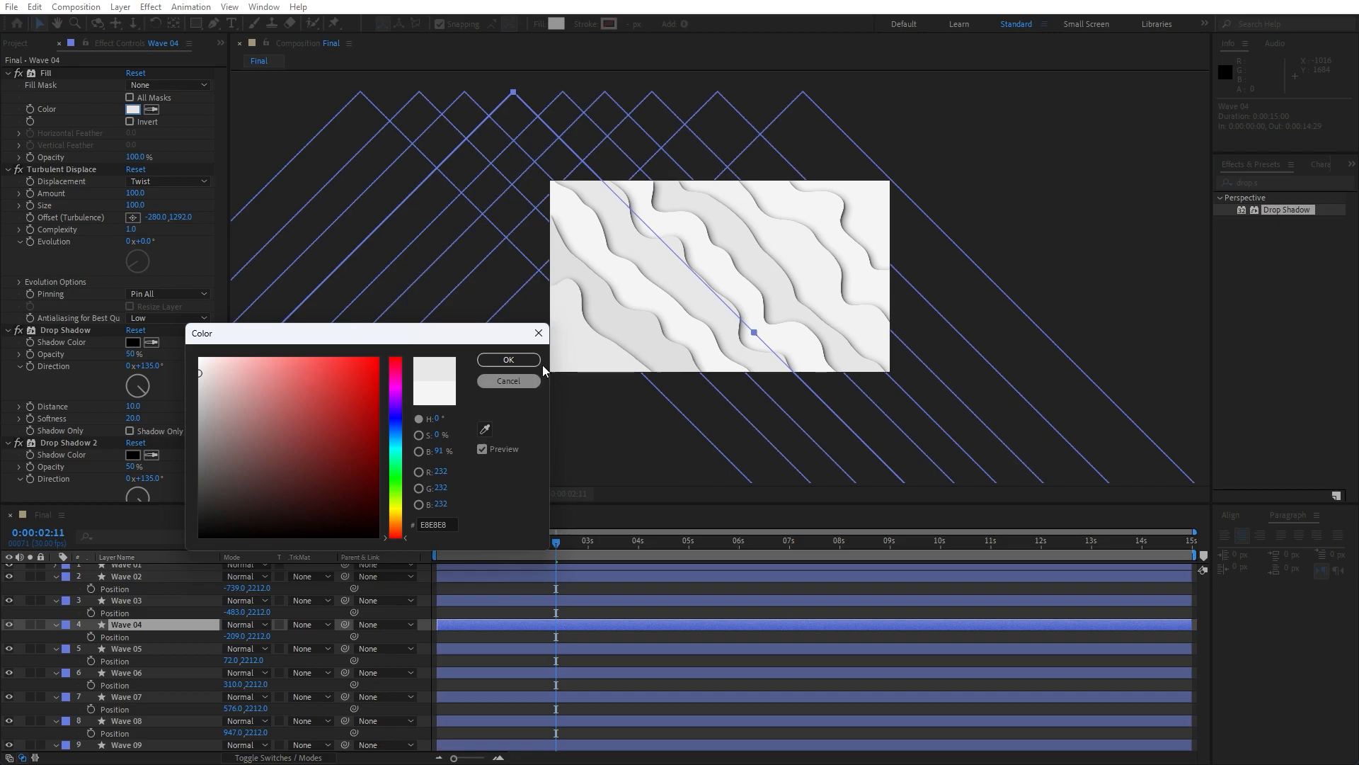
left_click(508, 360)
Step: Collapse and select all nine wave layers and pre-compose them as BG 01
left_click(129, 600)
key("ctrl+a")
left_click(55, 578)
right_click(139, 619)
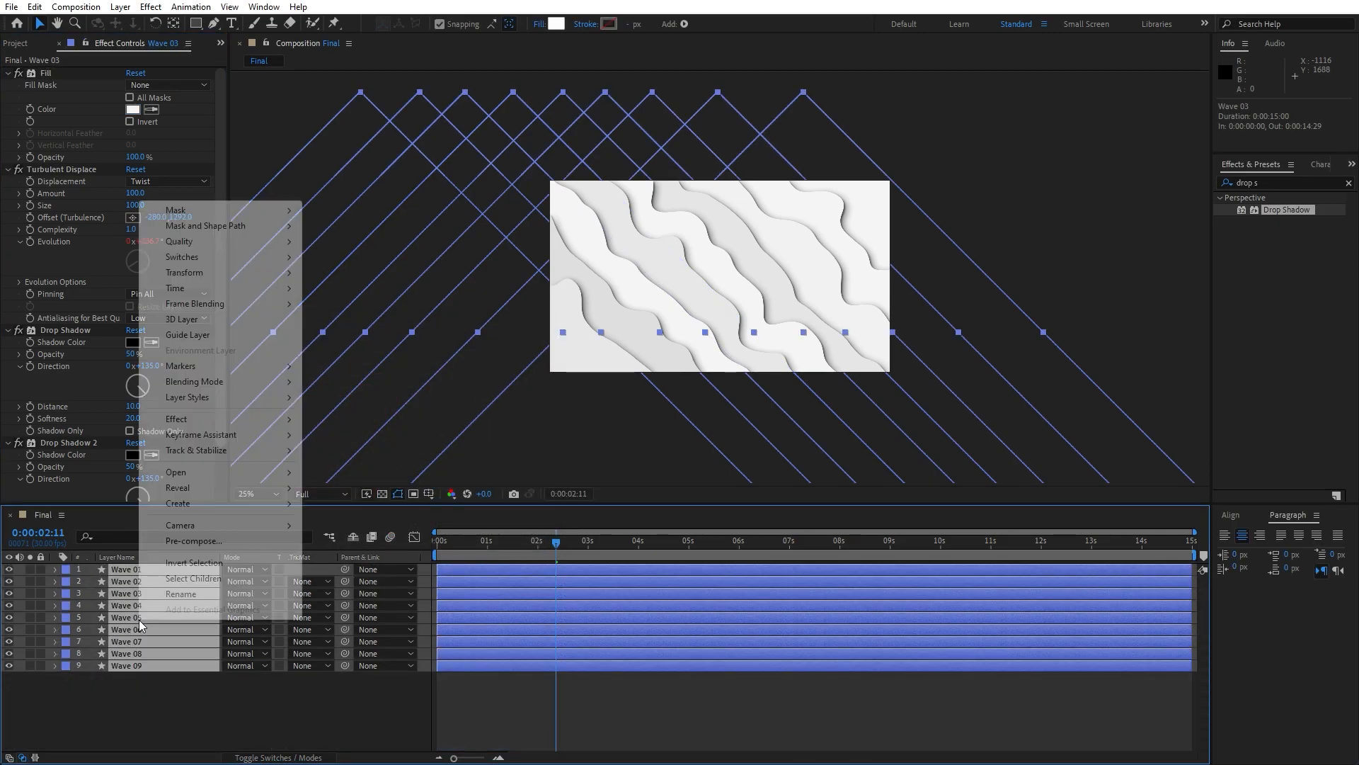
left_click(216, 542)
type("BG 01")
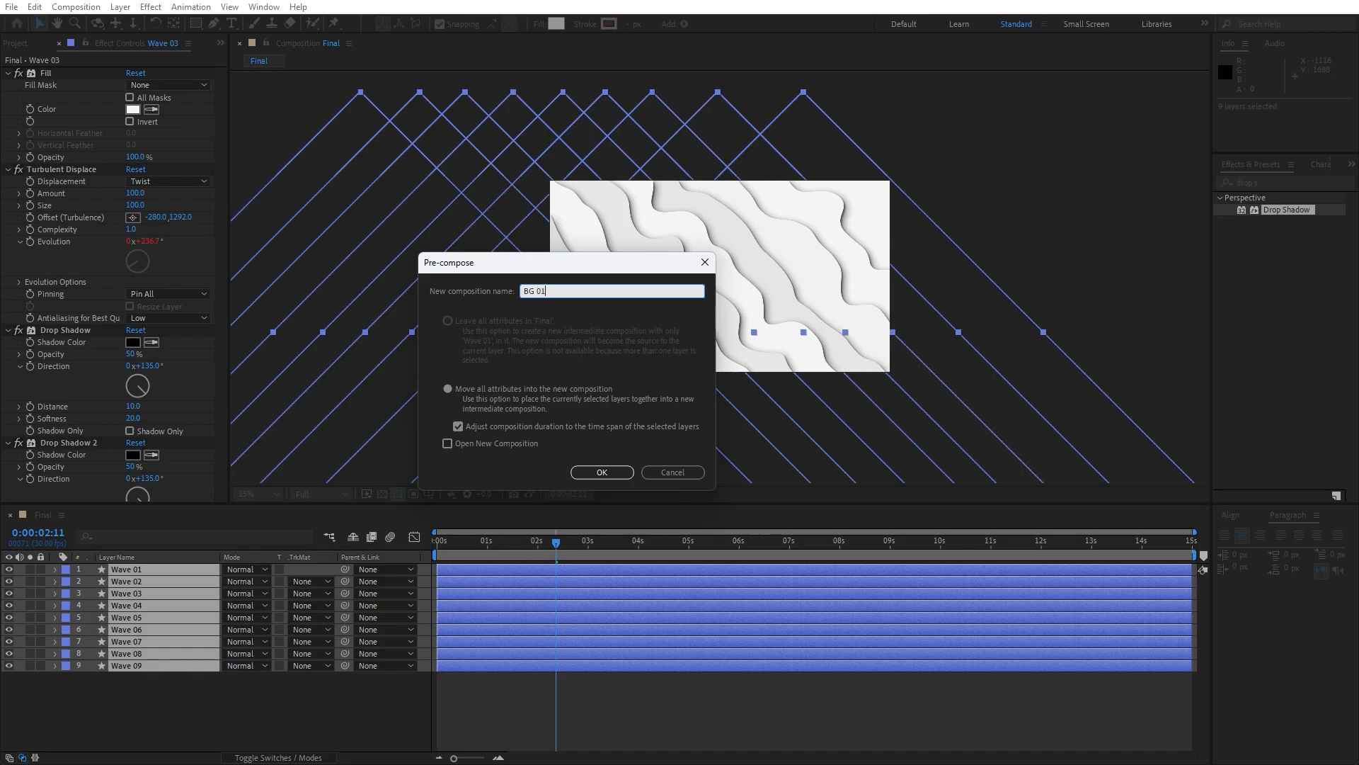
key("Return")
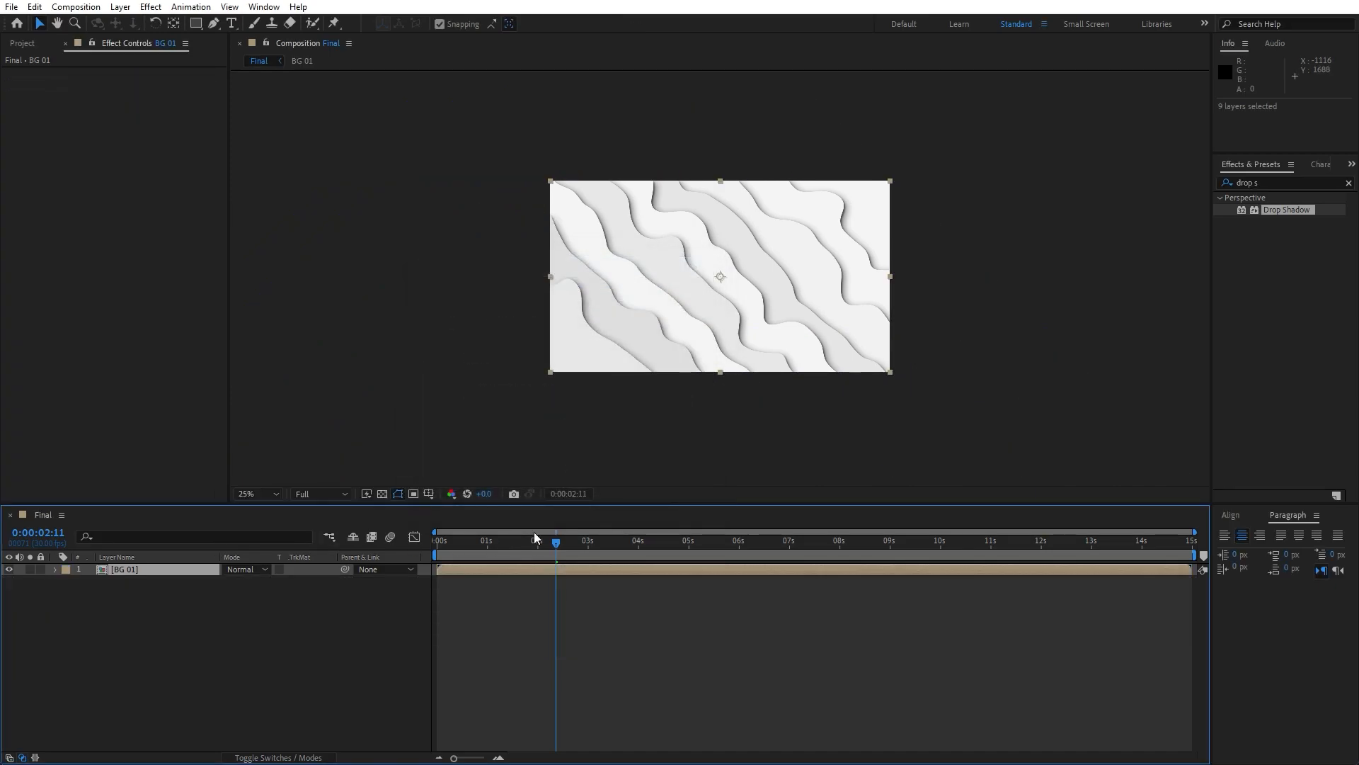
Step: Preview the wave animation with the viewer resolution set to Half, and stop at 0:00:02:28
left_click(439, 610)
key("space")
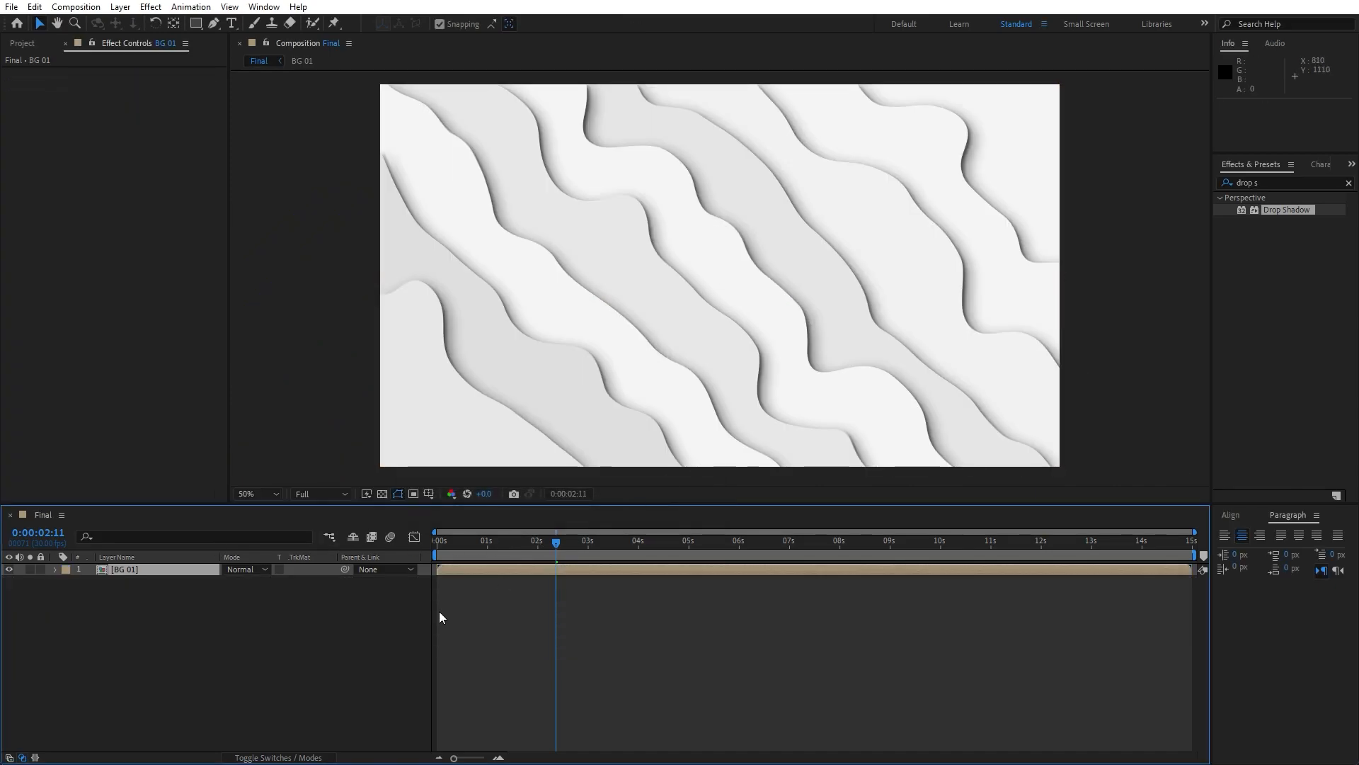
left_click(319, 494)
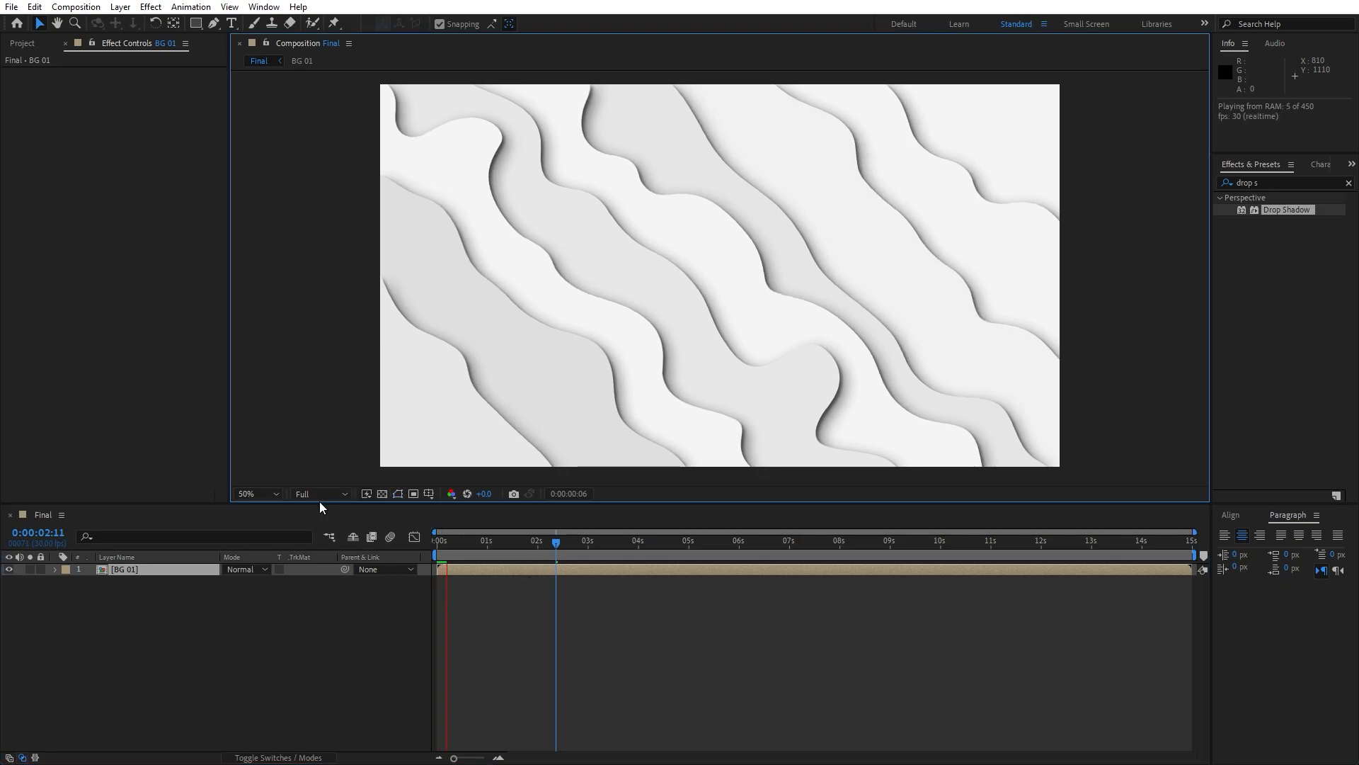
left_click(322, 575)
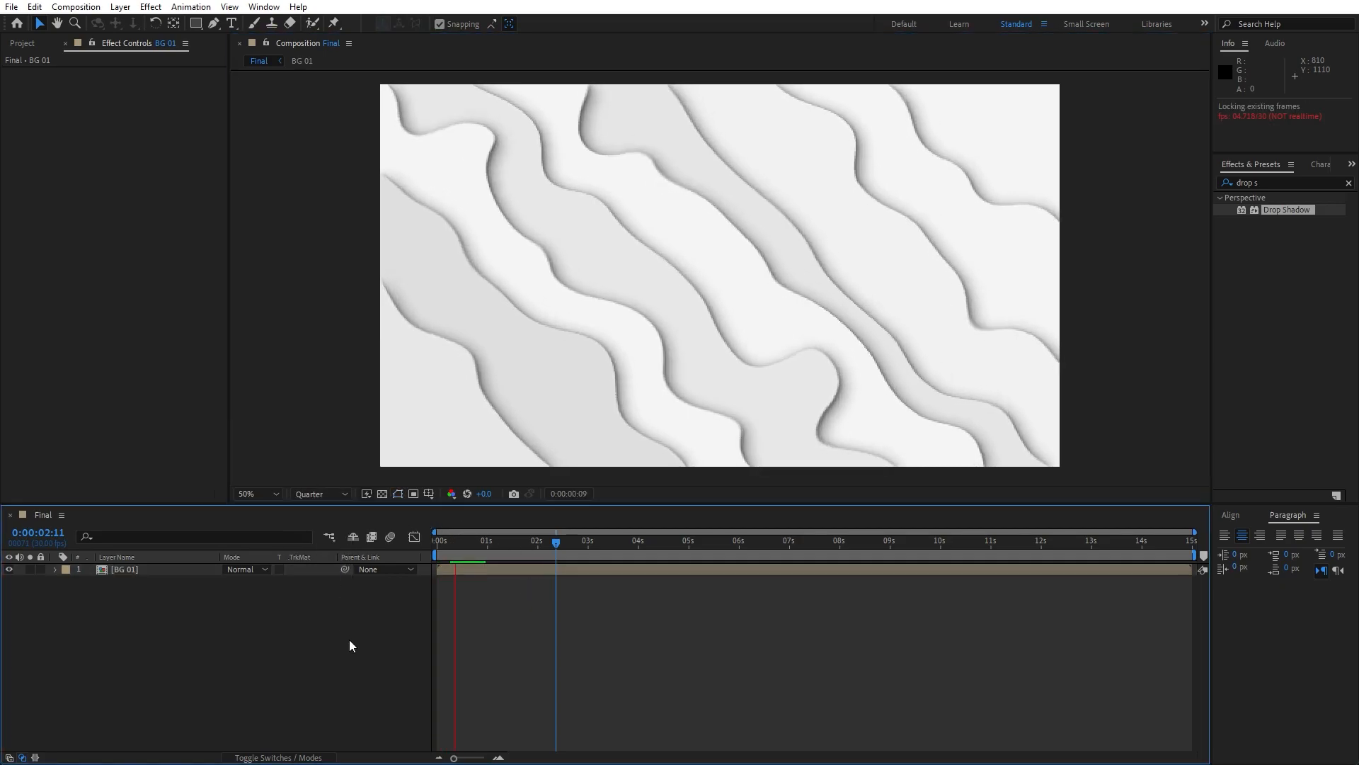
left_click(322, 494)
left_click(328, 545)
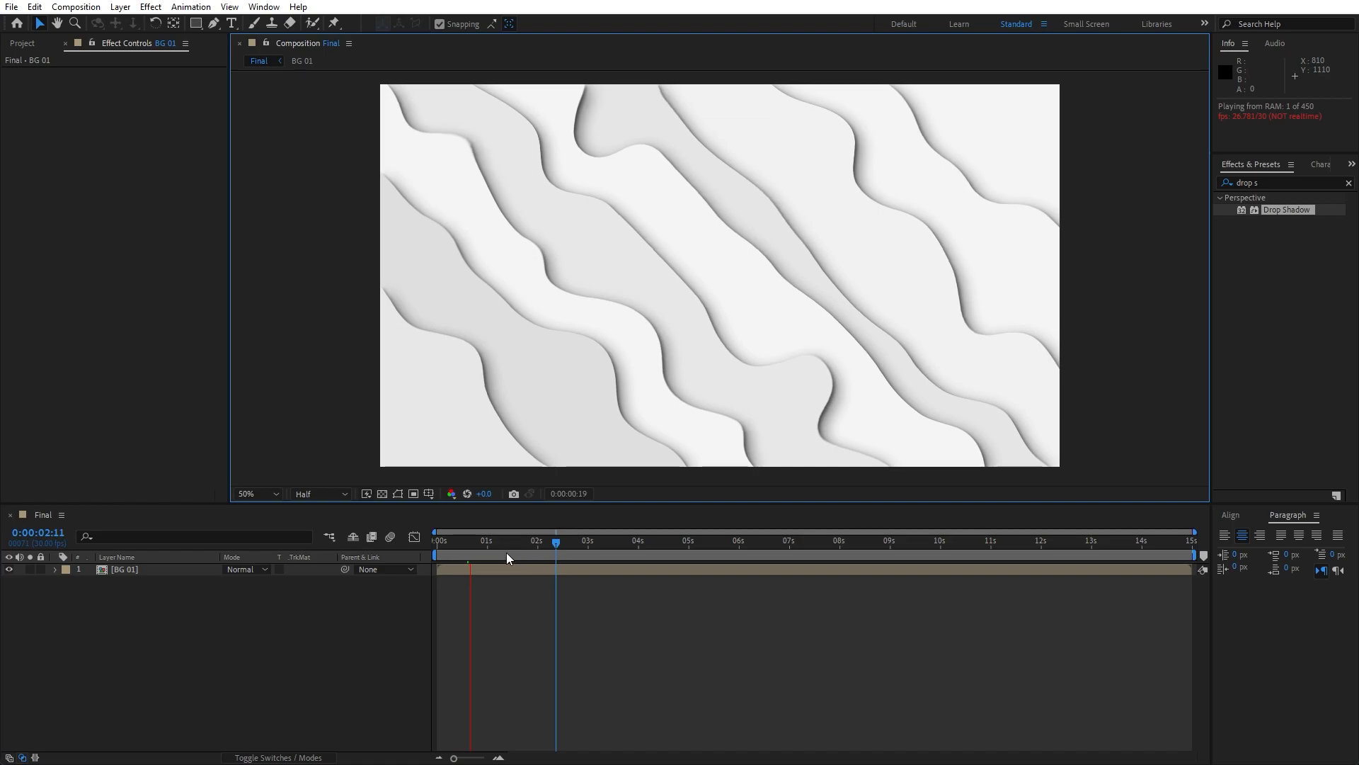
left_click(551, 544)
key("space")
Step: Duplicate the BG 01 layer and apply the Find Edges effect to the upper copy
left_click(134, 572)
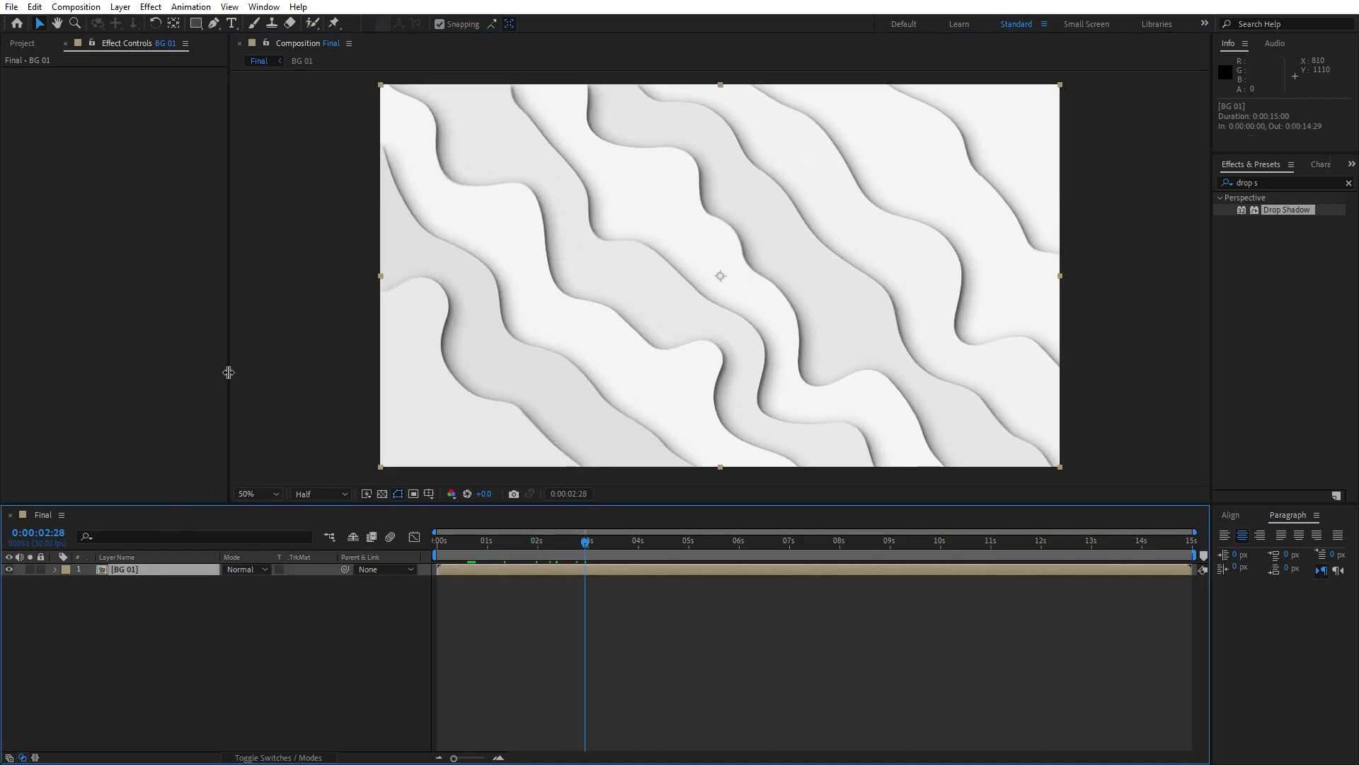
key("ctrl+d")
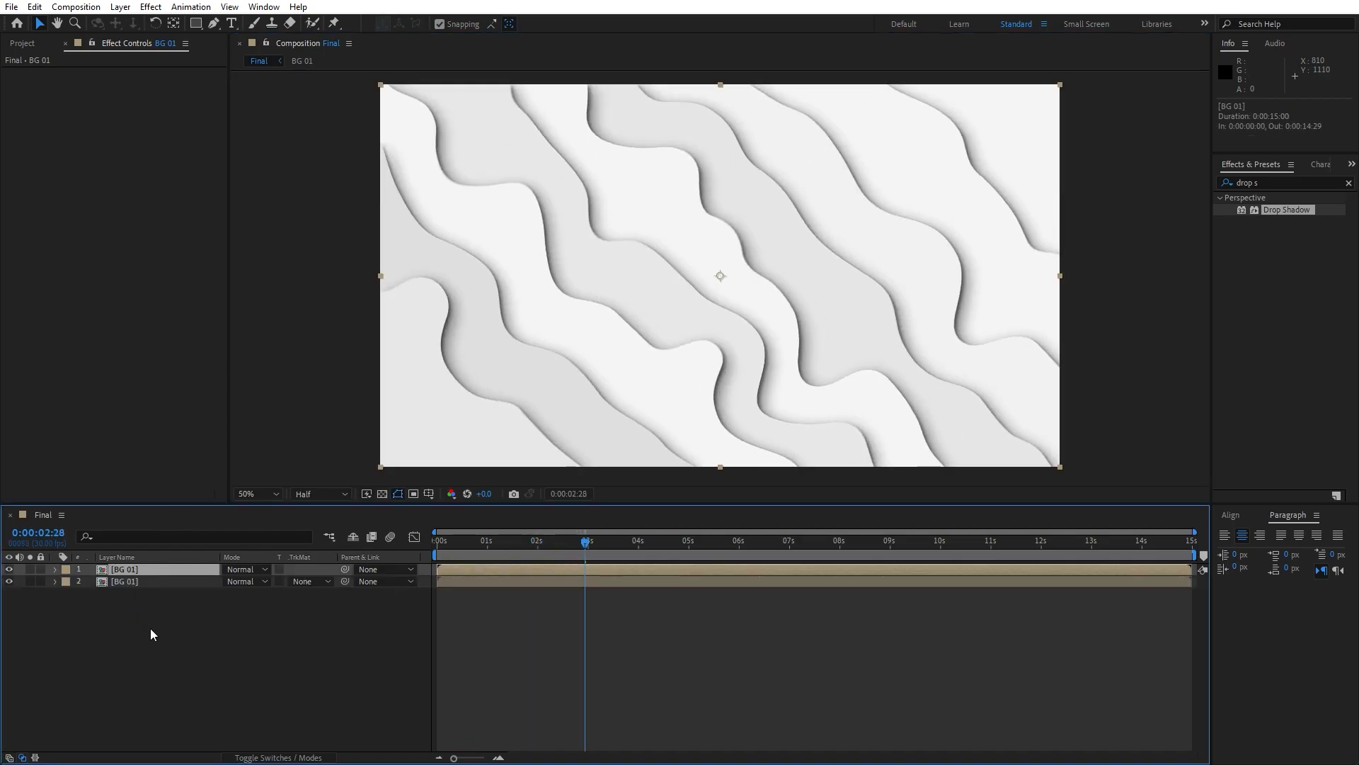
left_click(1269, 182)
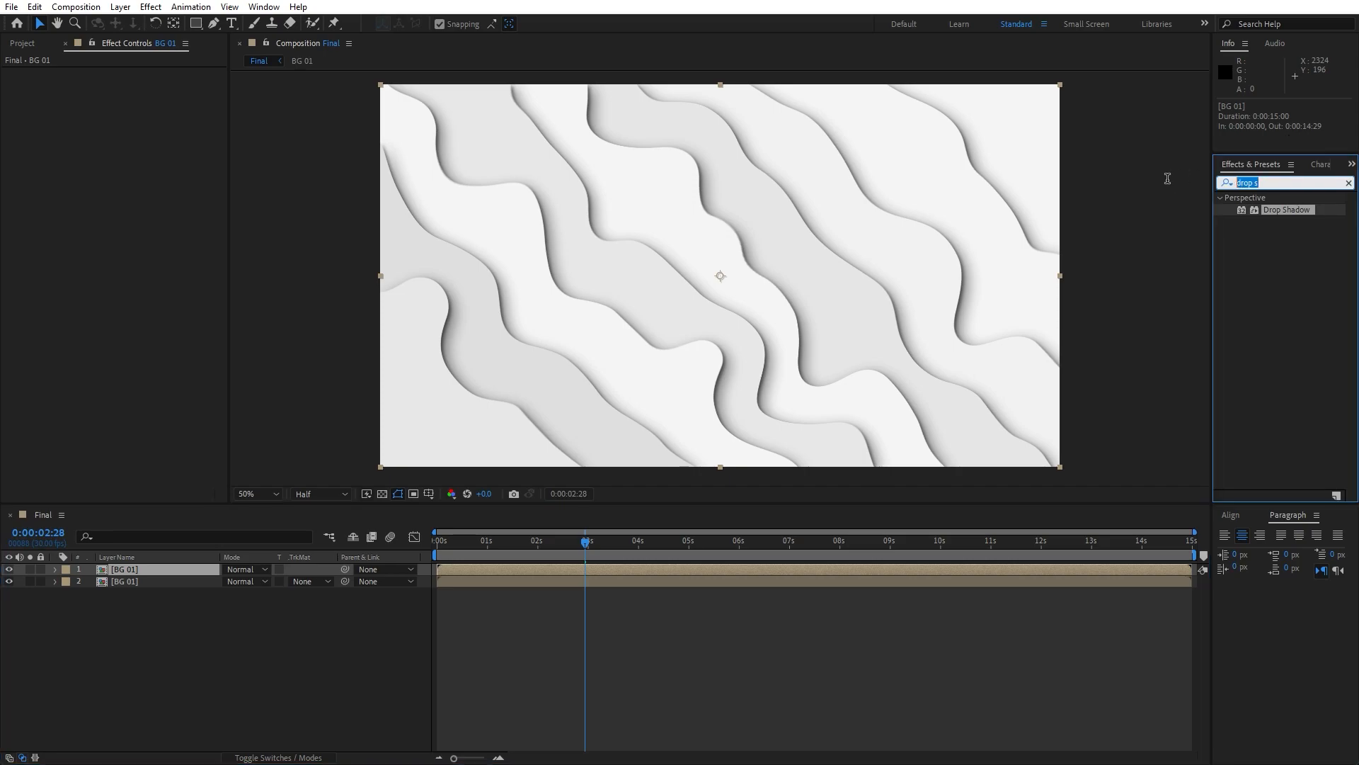
type("find")
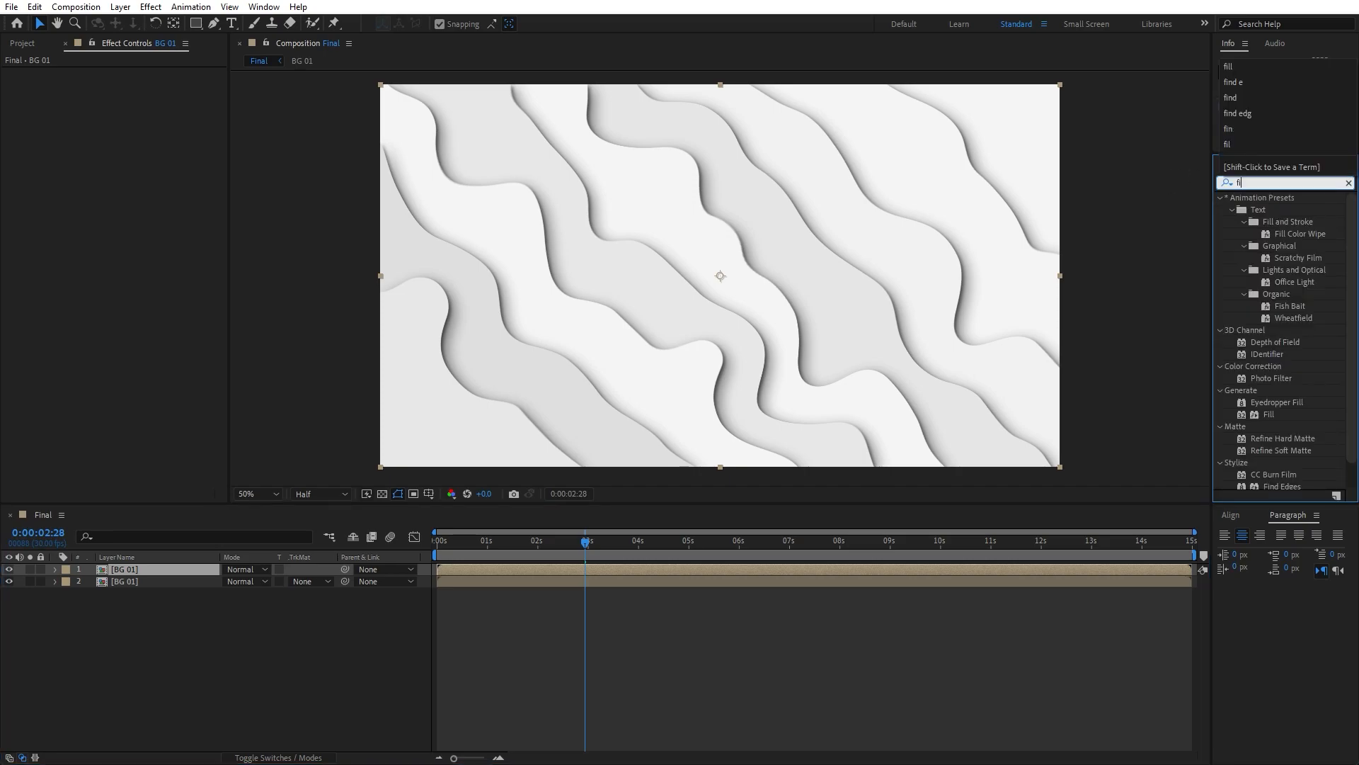
left_click_drag(1301, 214, 160, 572)
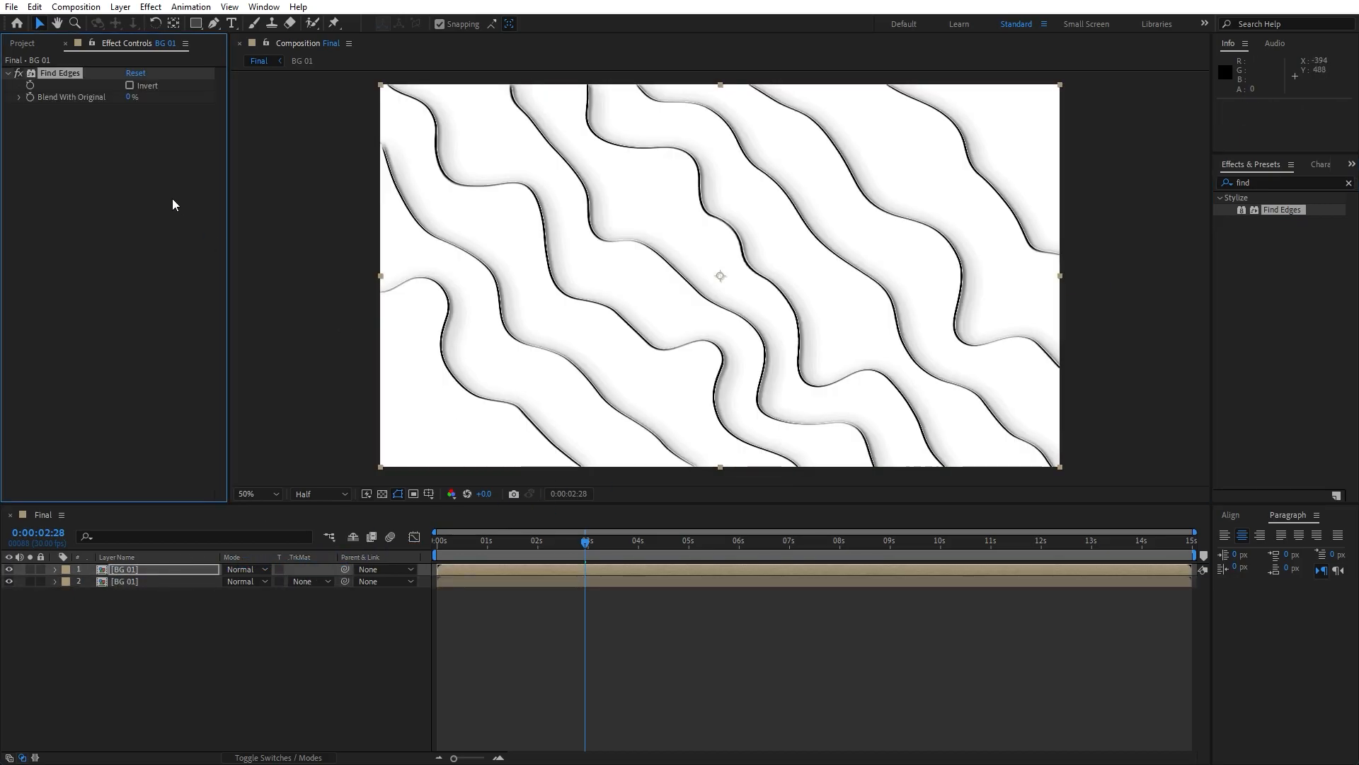
Step: Invert the Find Edges effect and scrub the timeline to 0:00:02:15 to check the edge lines
left_click(130, 86)
left_click(437, 542)
left_click_drag(436, 541, 514, 542)
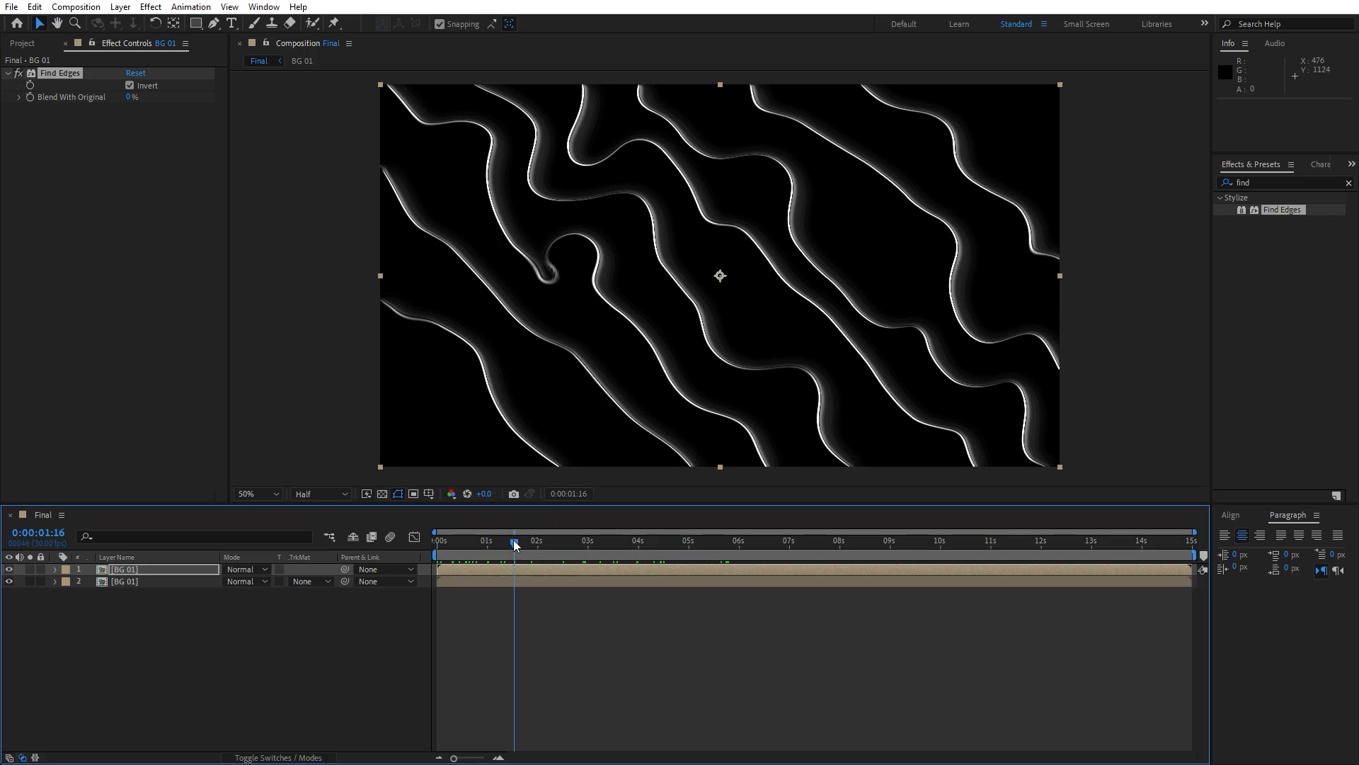
left_click_drag(514, 542, 563, 543)
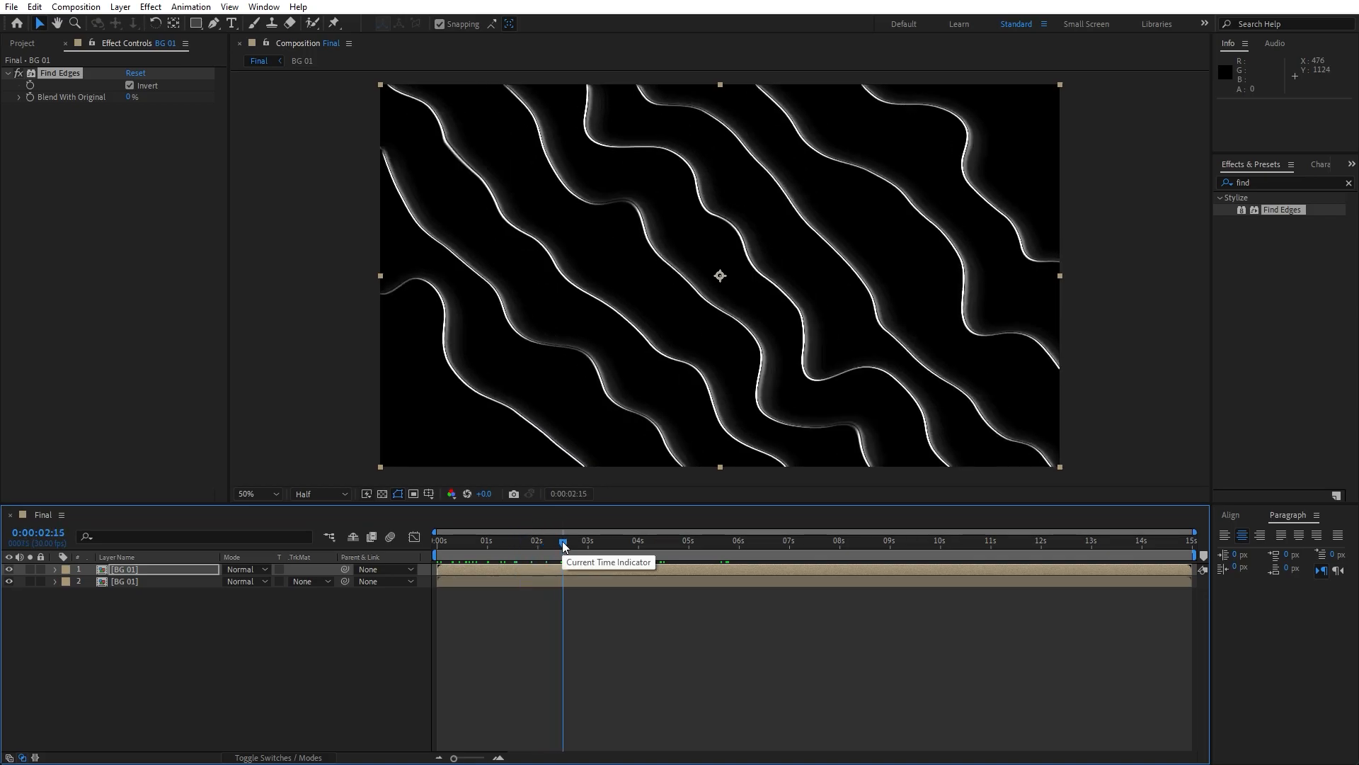
Step: Set the upper BG 01 layer's blending mode to Overlay and its opacity to 40%
left_click(257, 571)
left_click(308, 398)
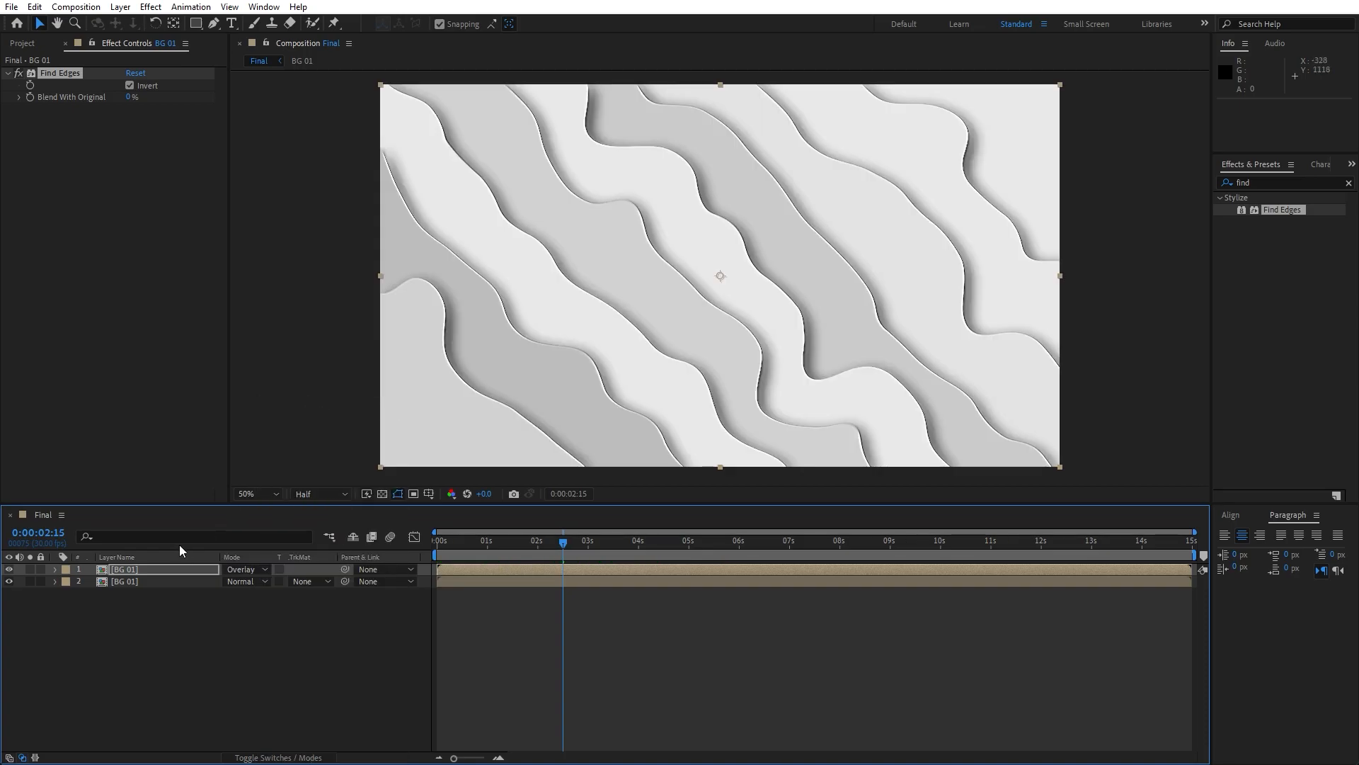
key("t")
left_click(230, 582)
type("40")
left_click(264, 665)
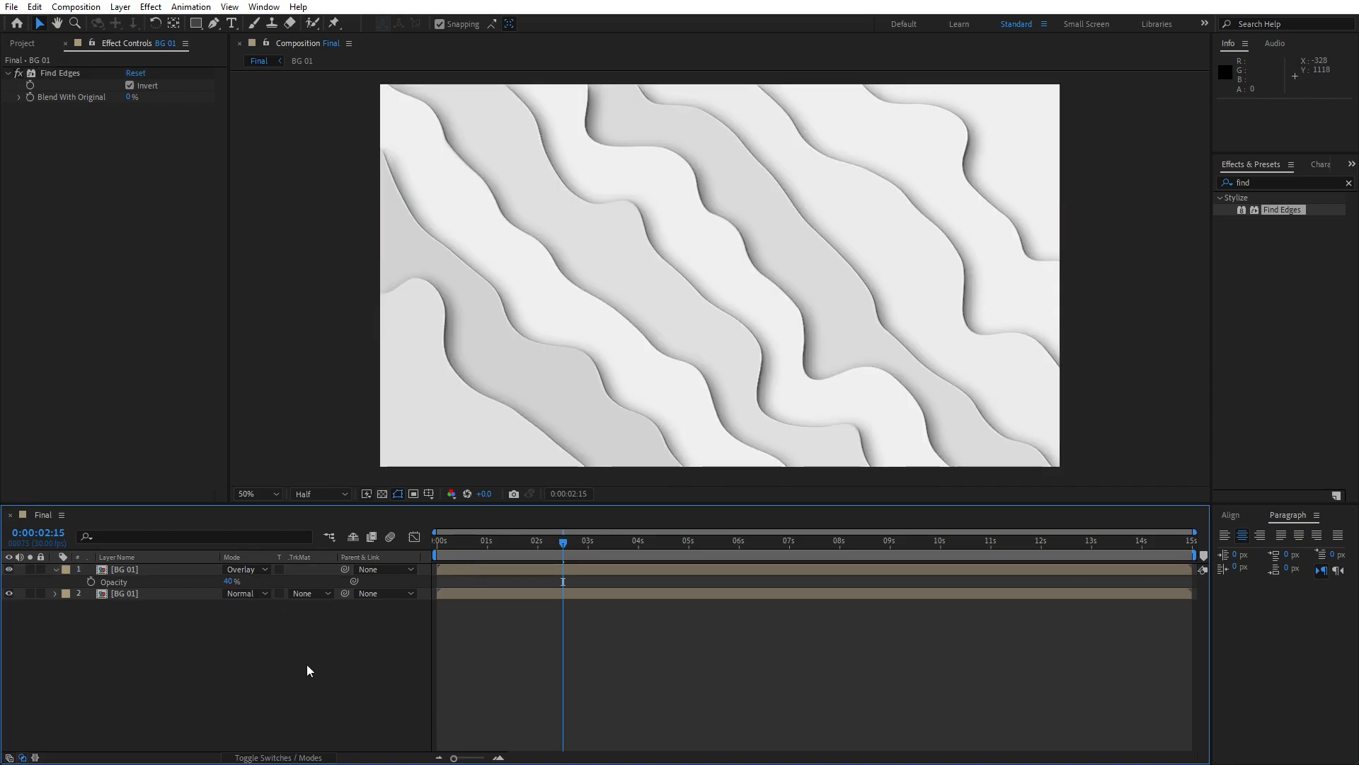
Step: Collapse the upper BG 01 layer and toggle its visibility to compare the image with and without the edge overlay
left_click(276, 757)
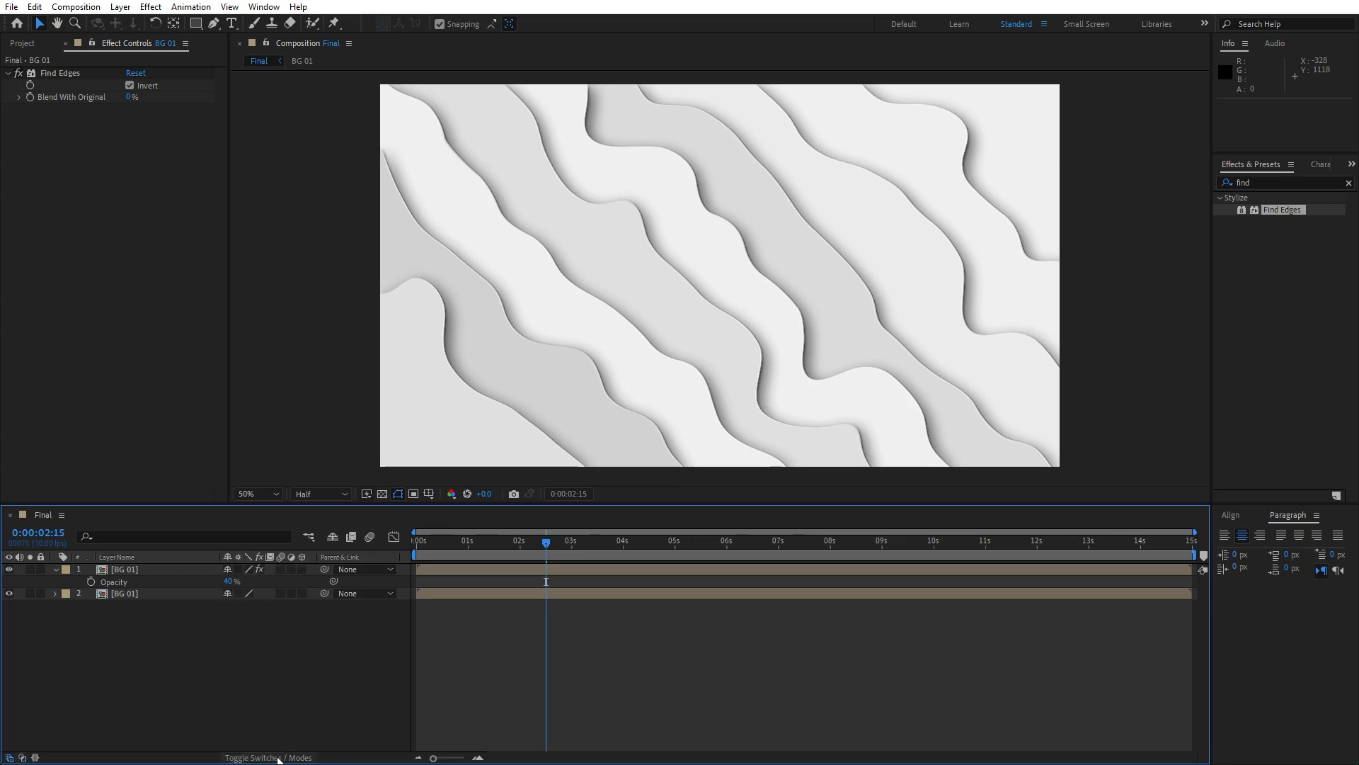
left_click(275, 757)
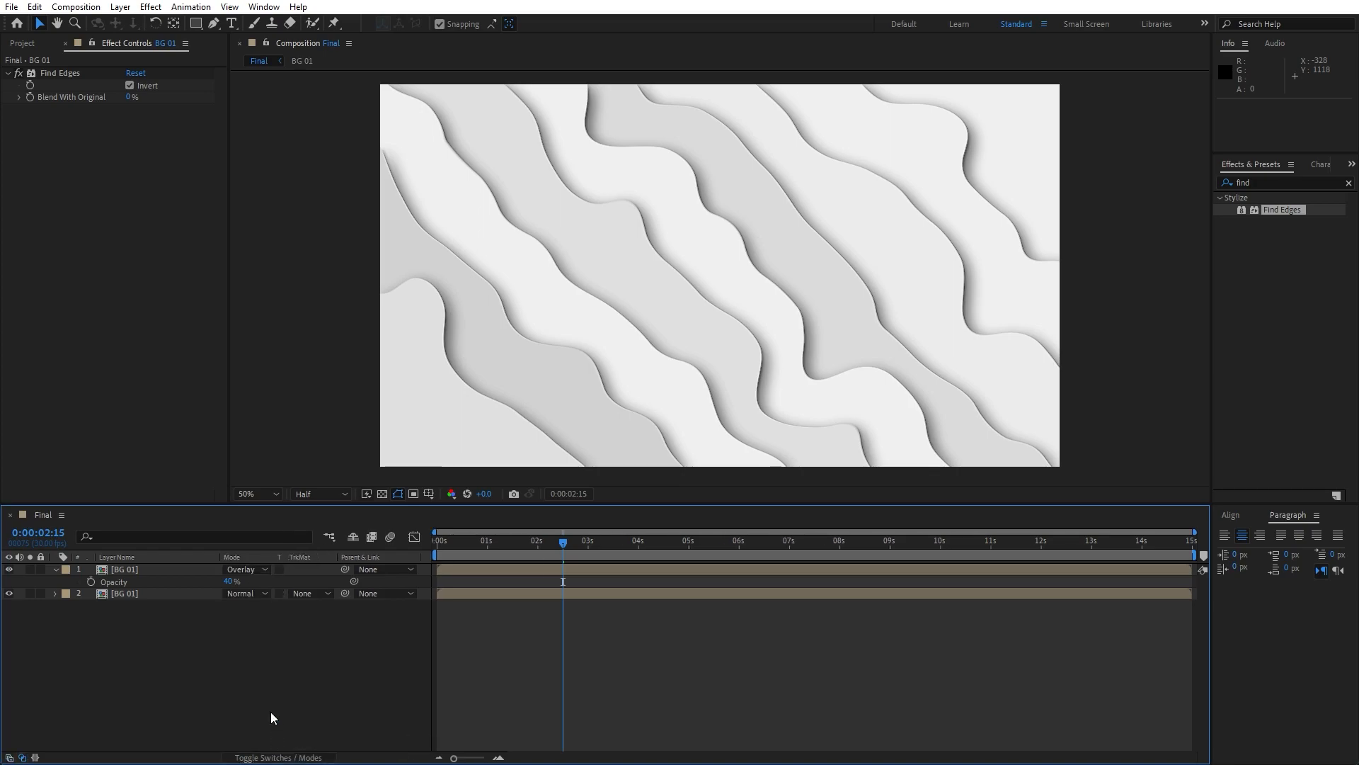
left_click(56, 571)
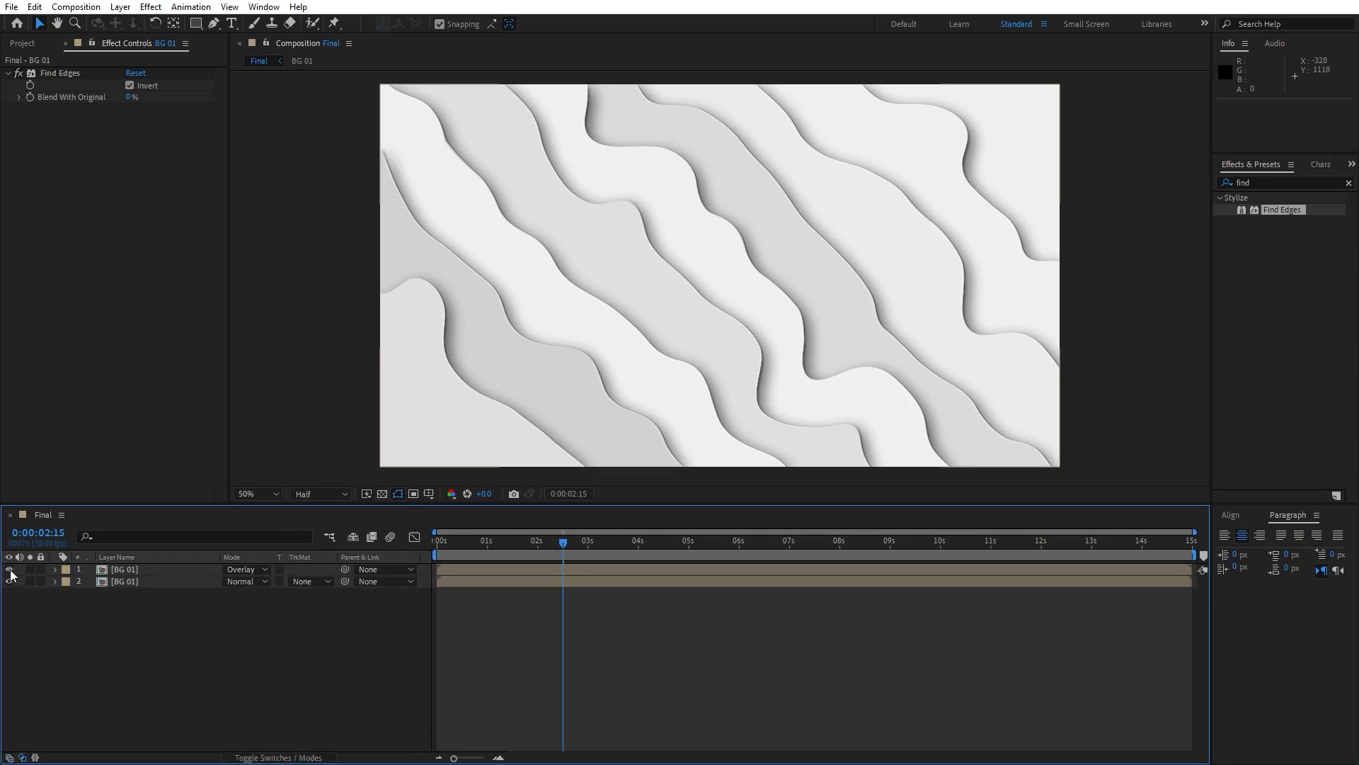
left_click(11, 570)
left_click(11, 570)
left_click(11, 570)
Step: Add an adjustment layer above the BG 01 layers and name it Noise
left_click(134, 569)
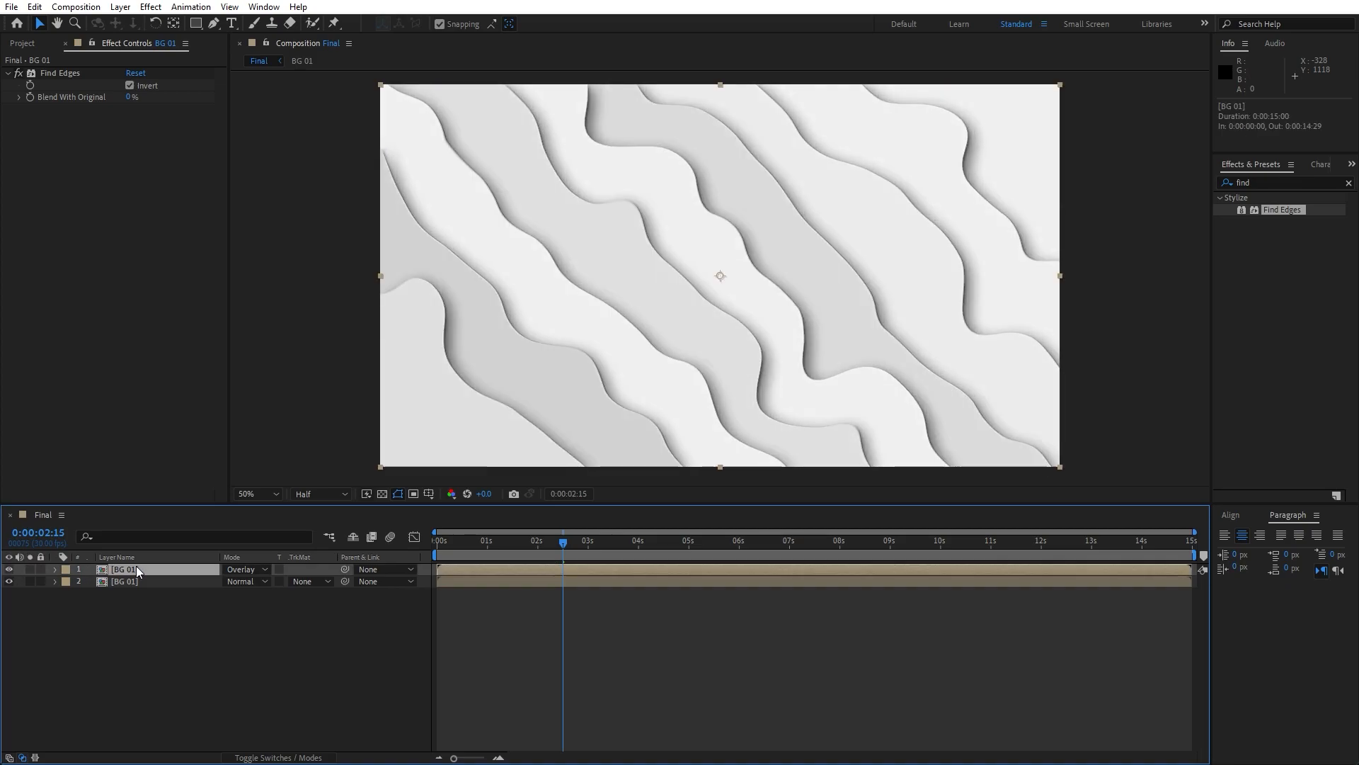
right_click(193, 674)
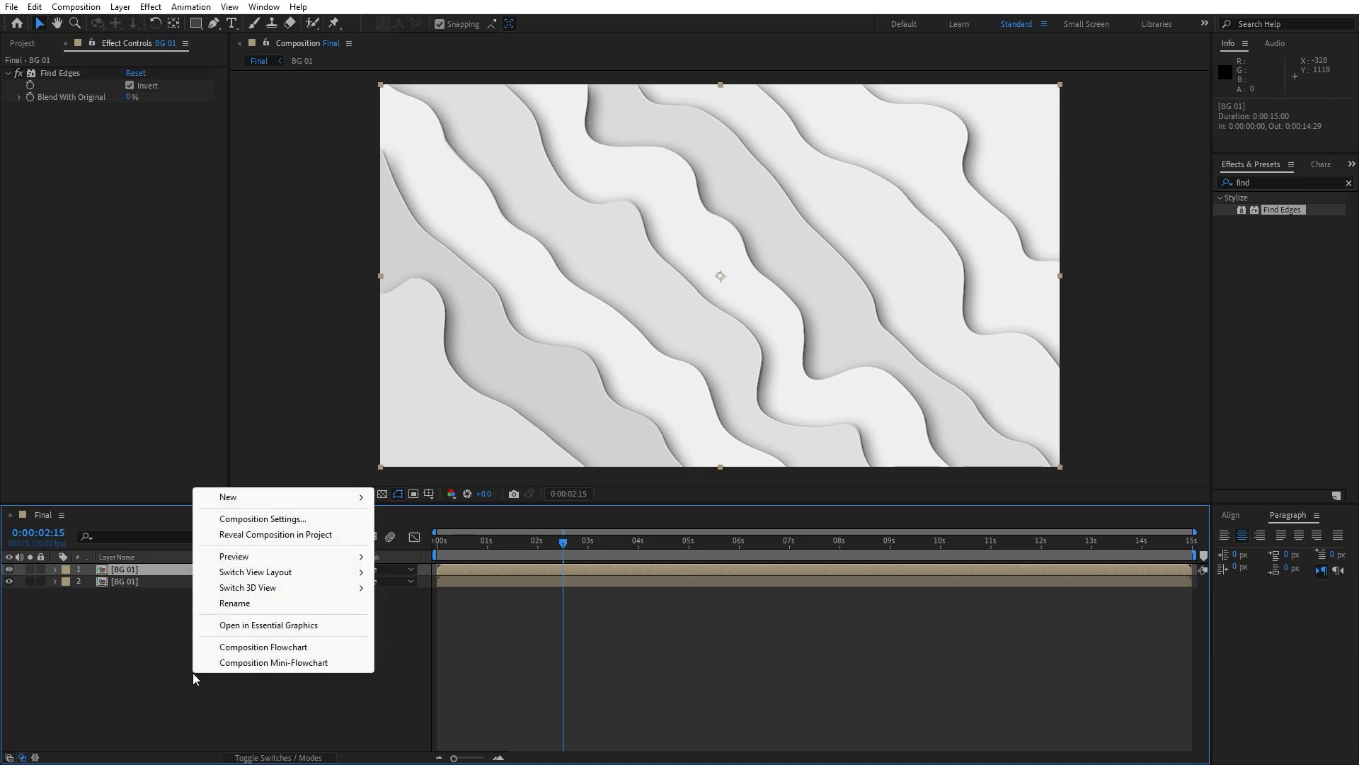
mouse_move(255, 500)
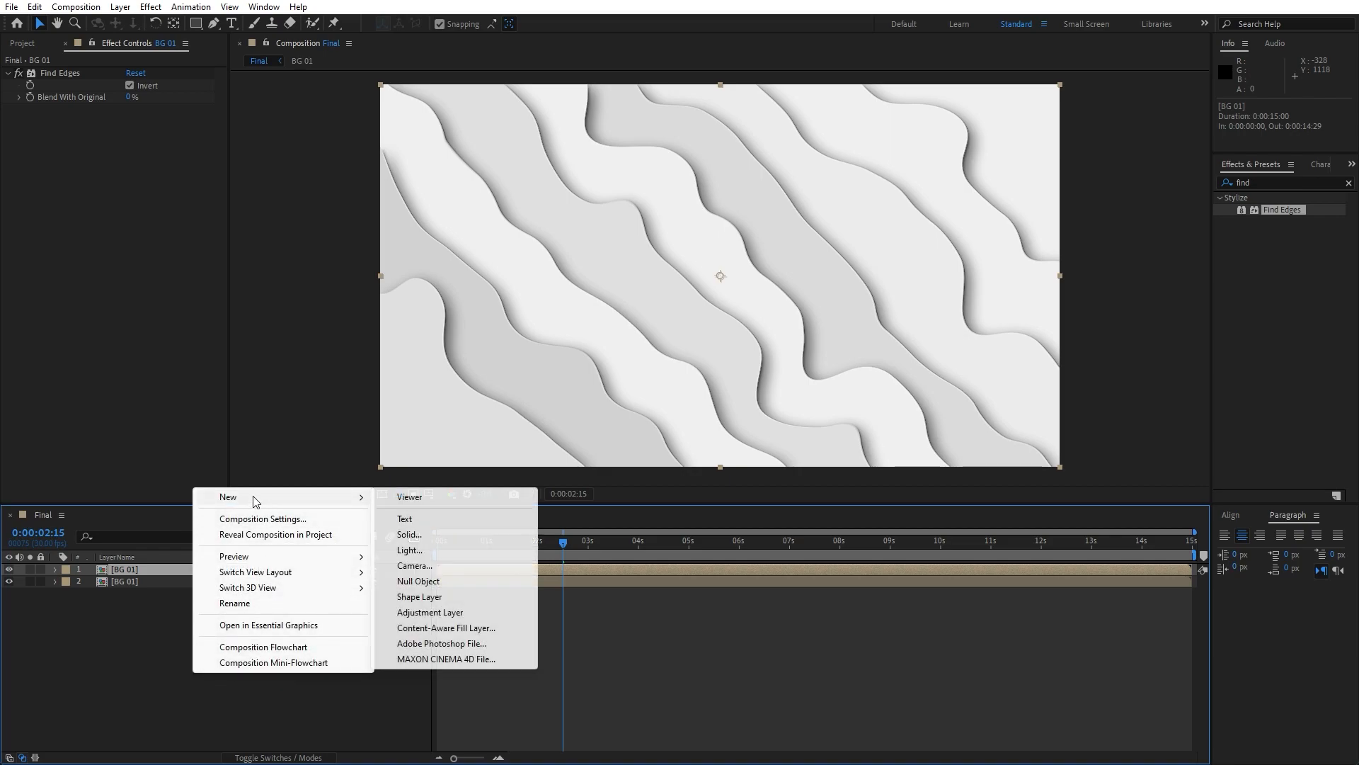
left_click(446, 610)
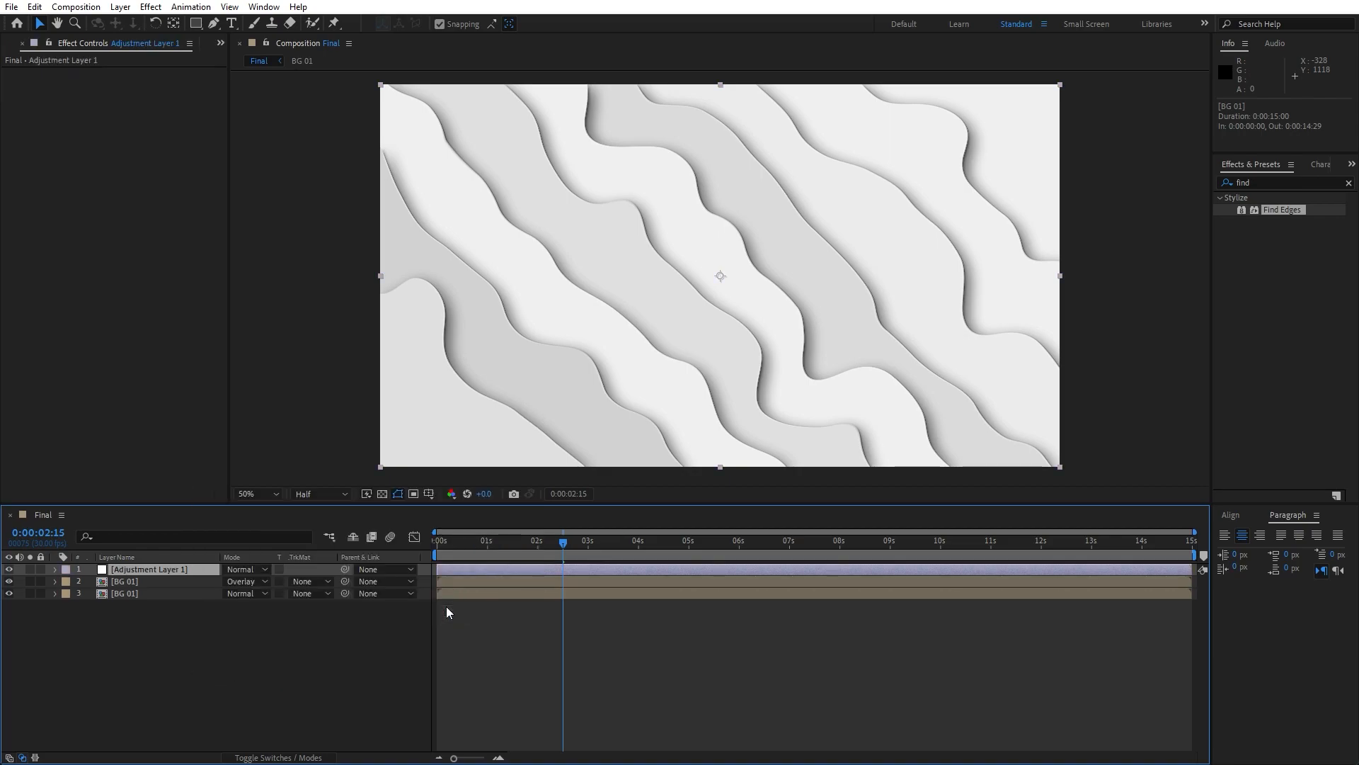
key("Return")
type("Noise")
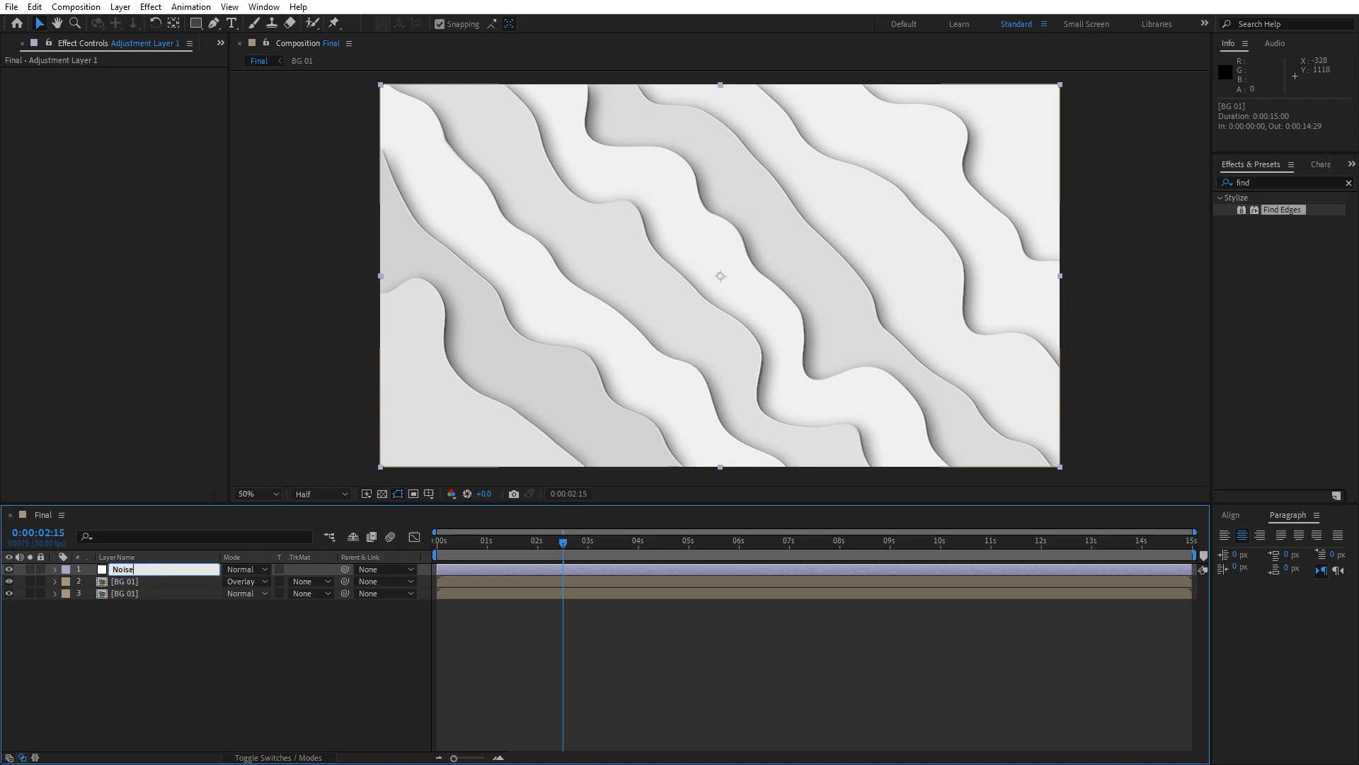
left_click(234, 652)
Step: Apply the Noise HLS effect to the Noise adjustment layer
left_click(154, 569)
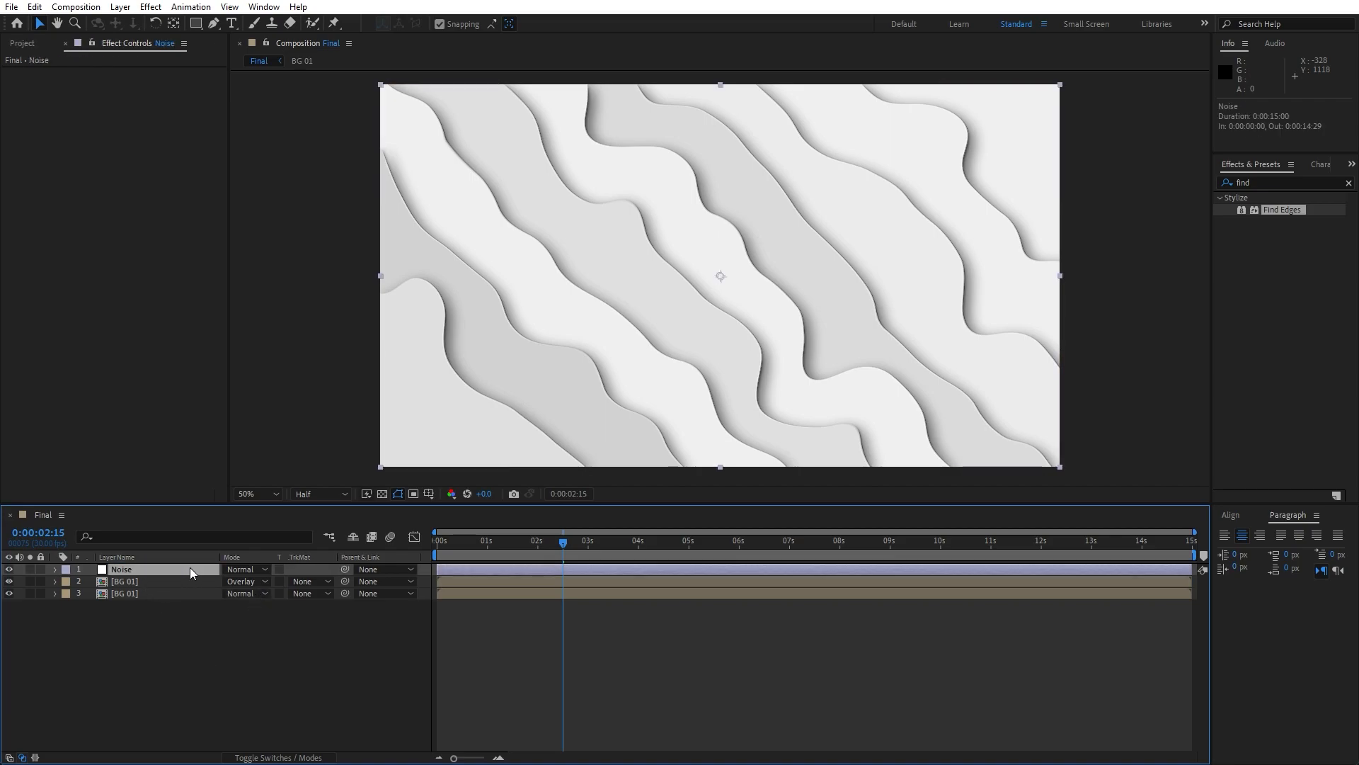
left_click(1267, 183)
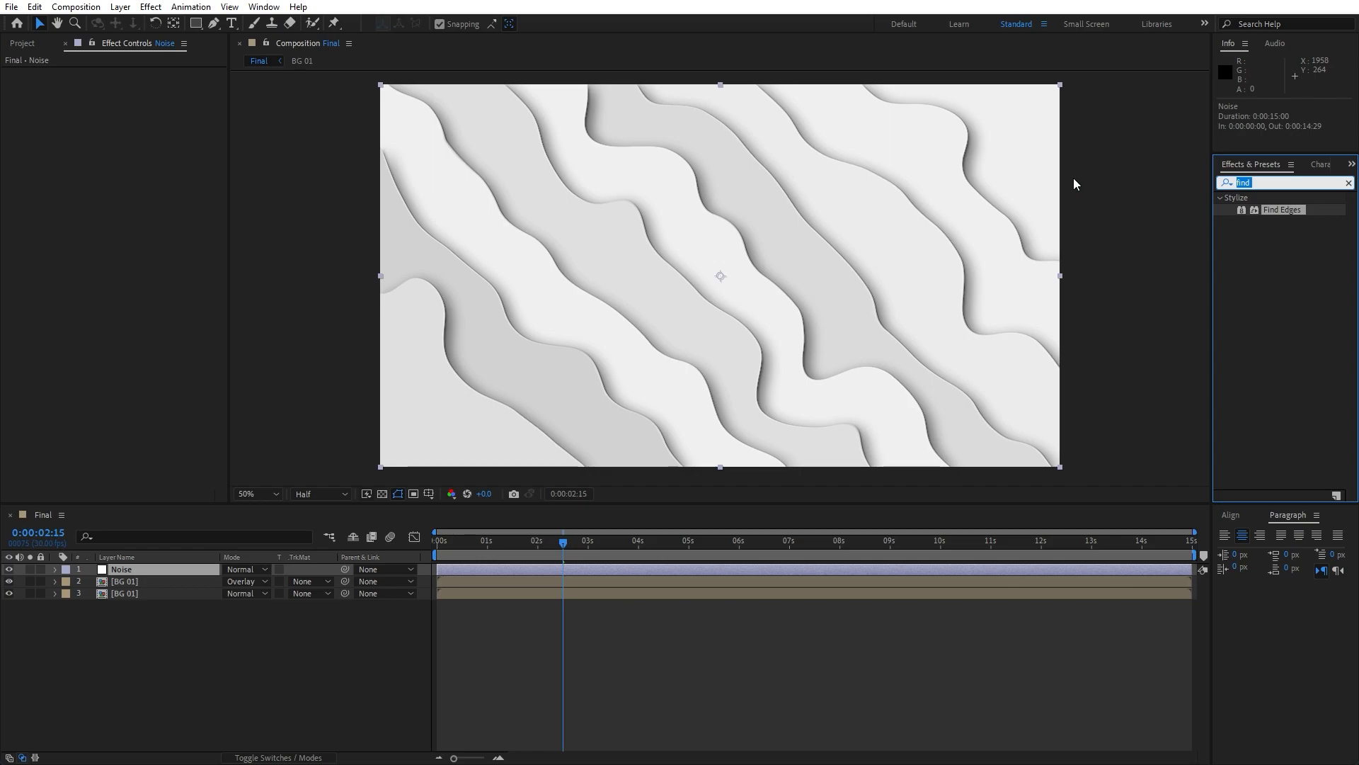
type("noise")
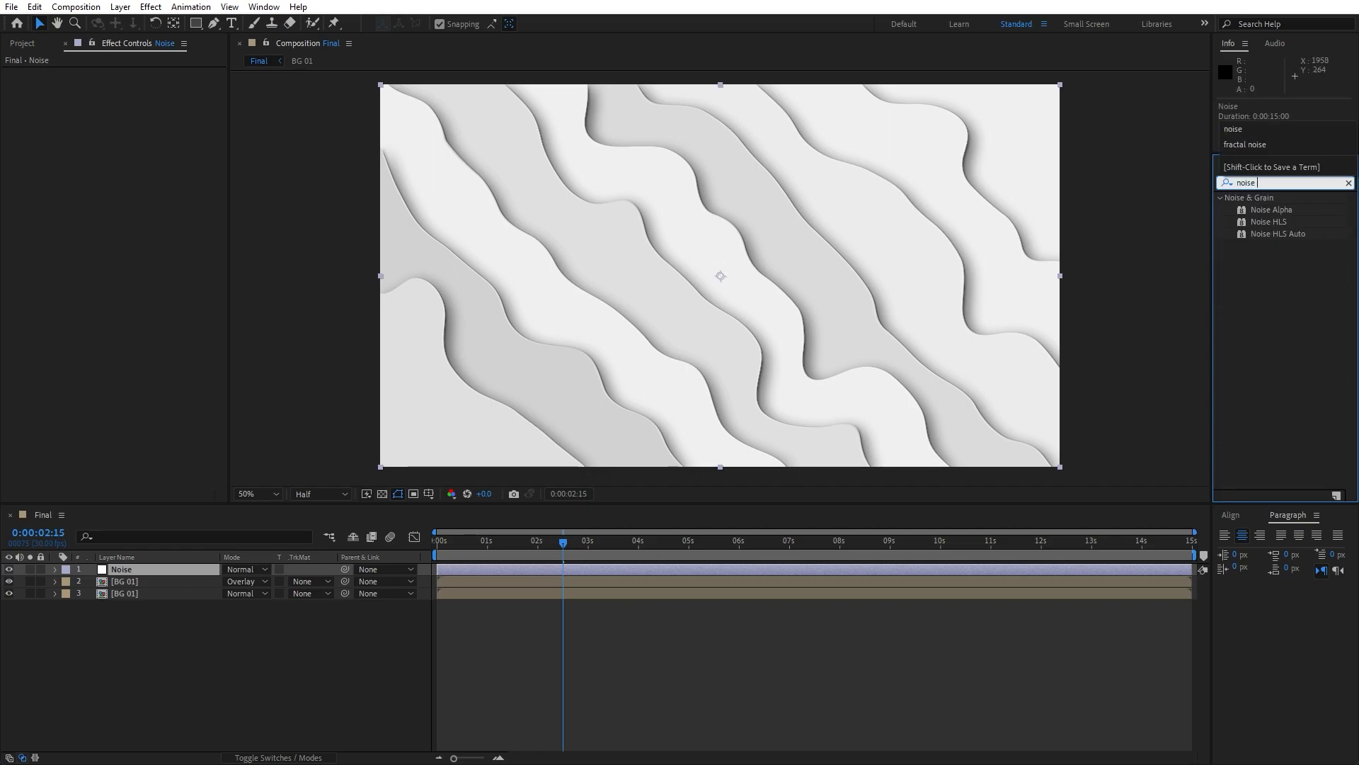
left_click_drag(1267, 222, 145, 569)
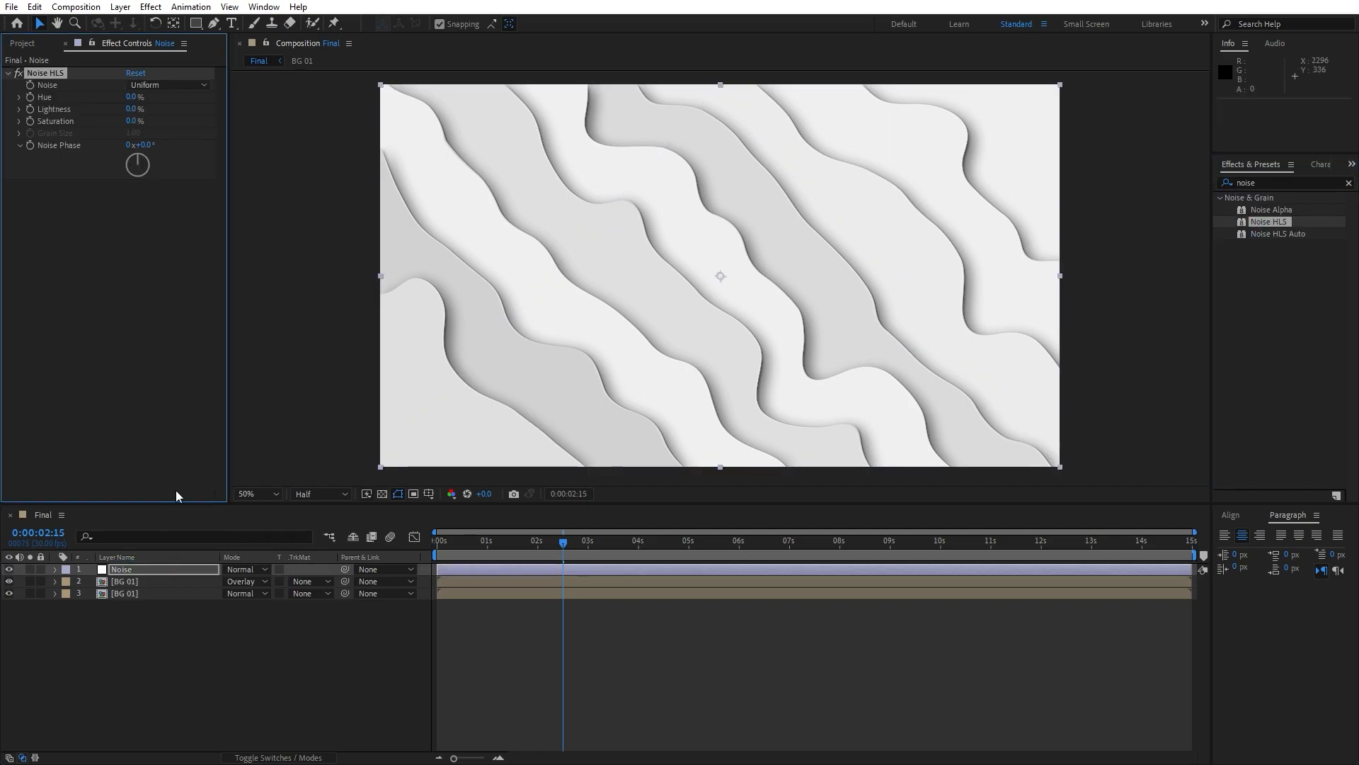
Step: Set the Hue, Lightness and Saturation of the Noise HLS effect to 3% each
left_click(133, 97)
type("3")
key("Tab")
type("3")
key("Tab")
type("3")
left_click(139, 283)
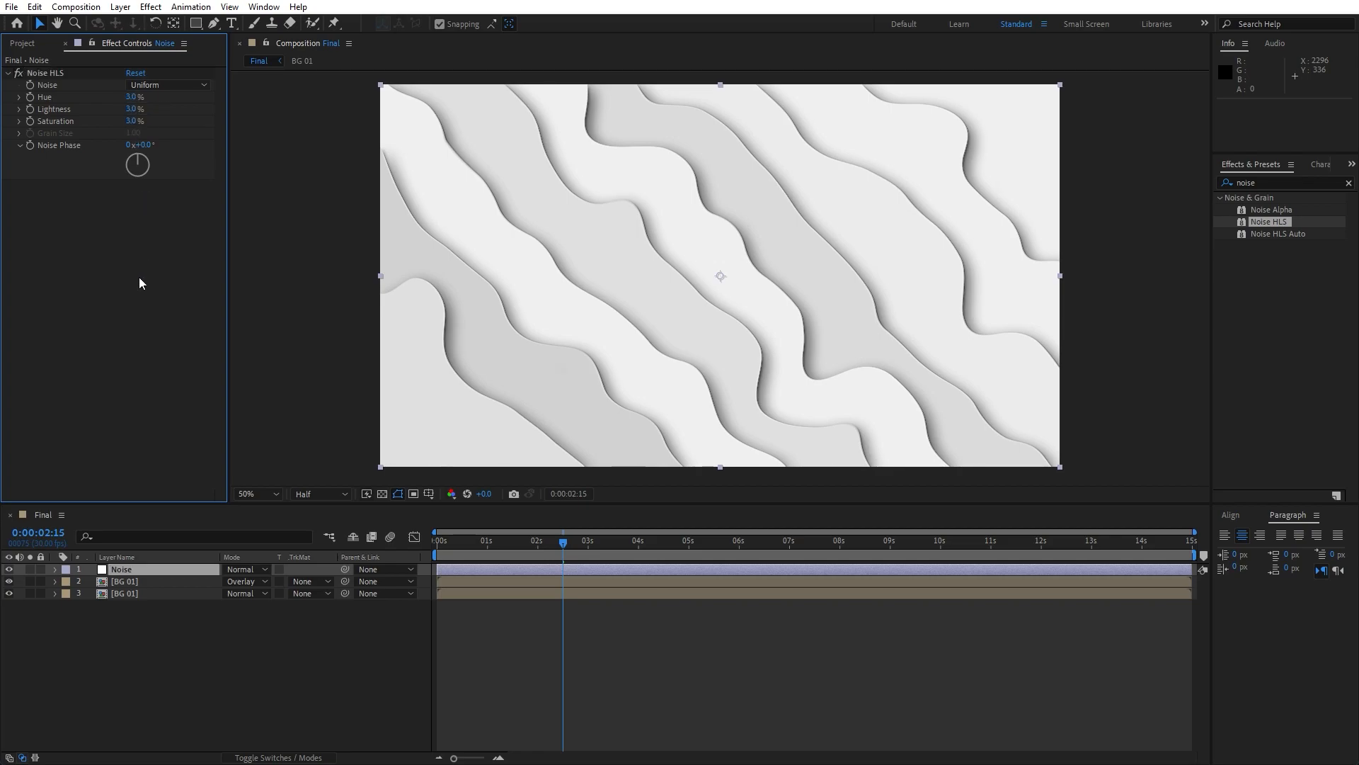
left_click(176, 658)
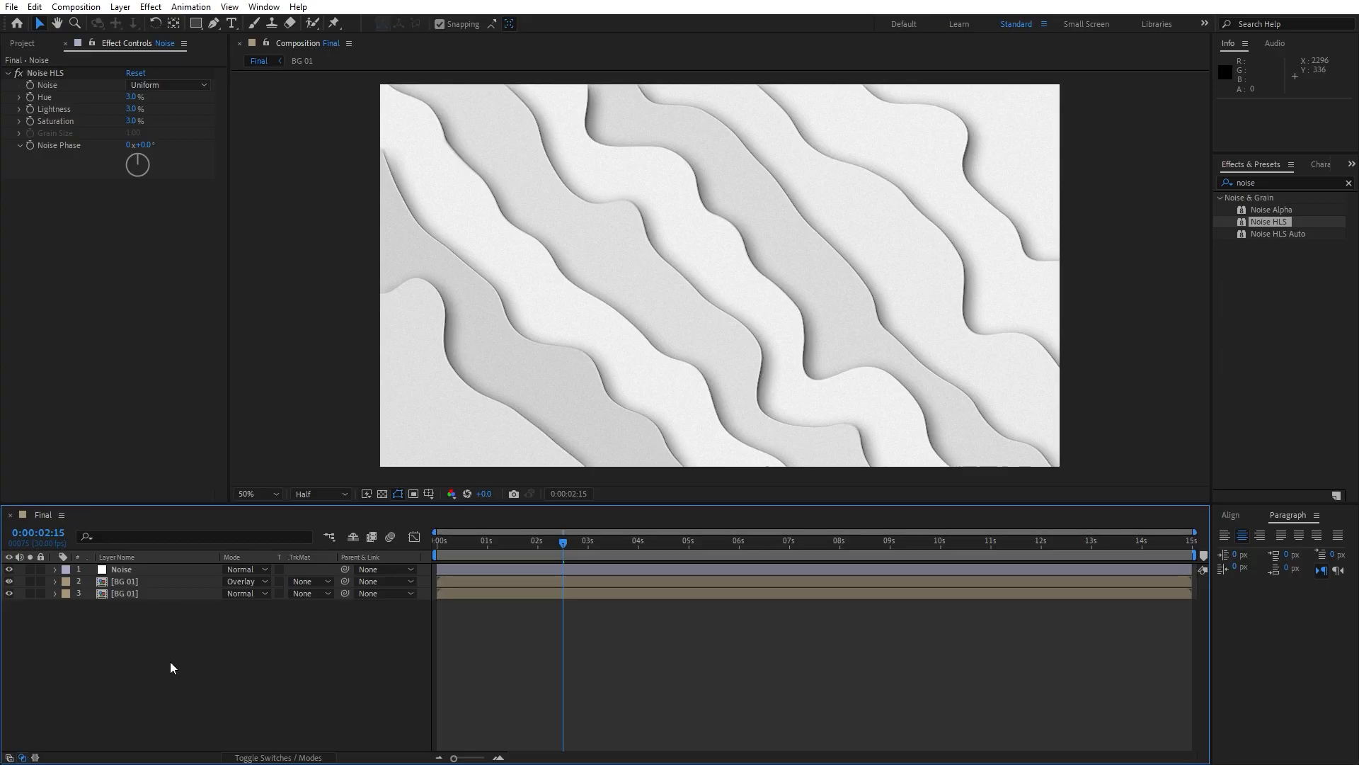
Step: Add another adjustment layer on top of the stack and name it Spotlight
right_click(184, 652)
mouse_move(264, 482)
left_click(459, 595)
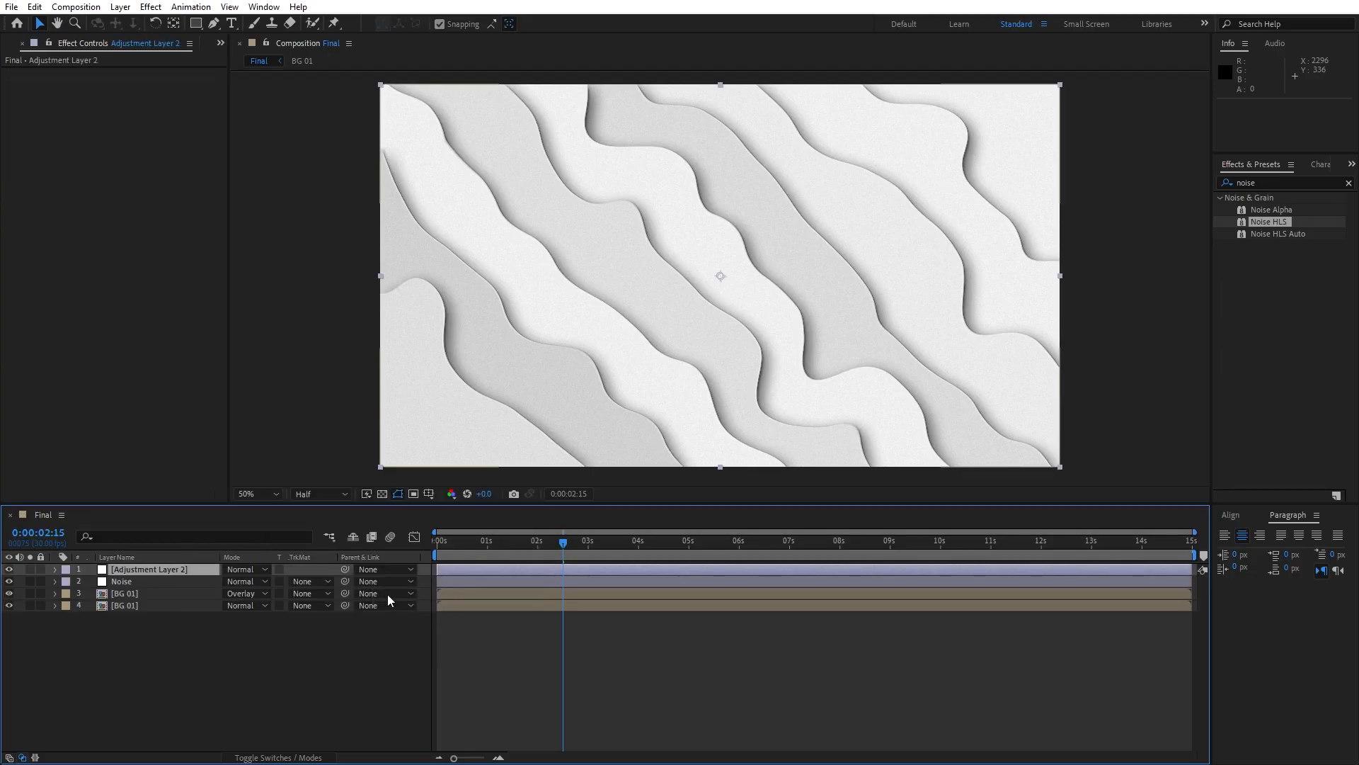
key("Return")
type("Spotlight")
key("Return")
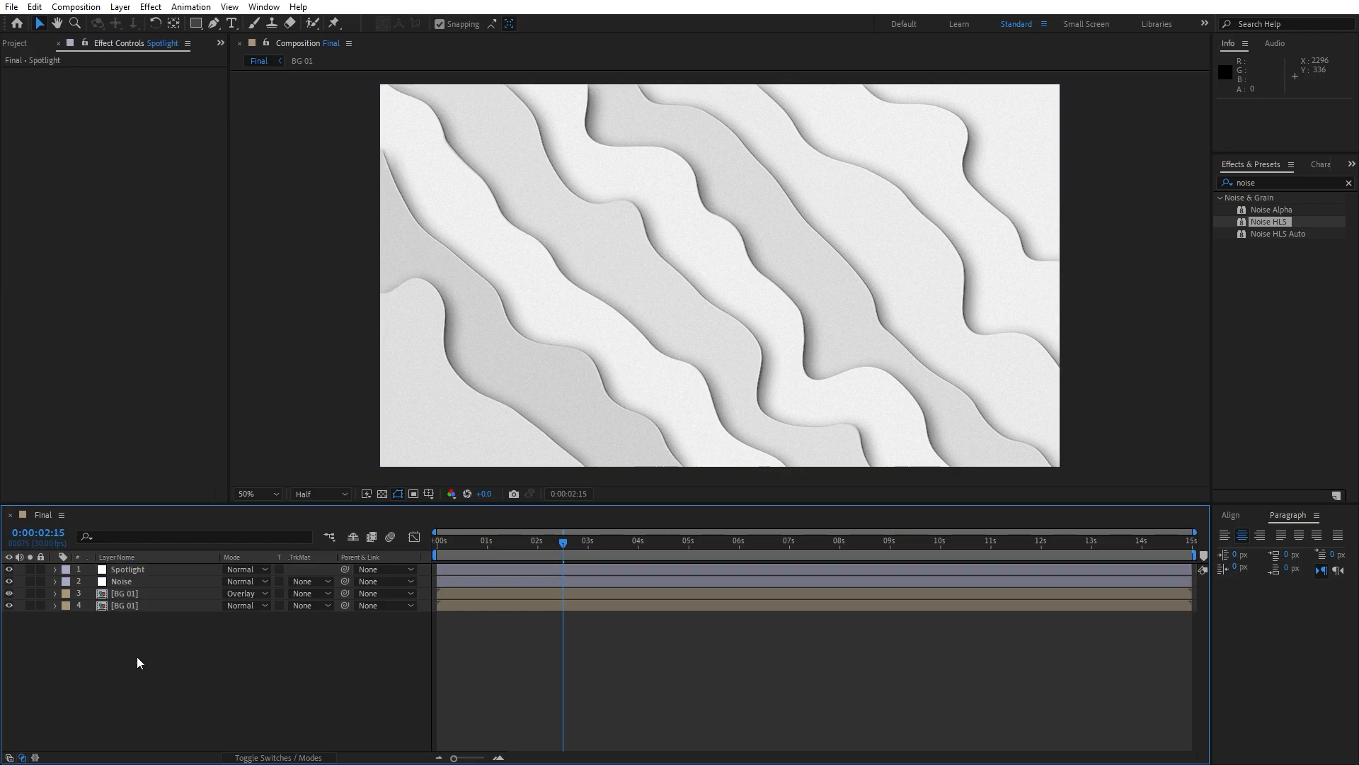
Step: Apply the CC Spotlight effect to the Spotlight adjustment layer
left_click(1265, 183)
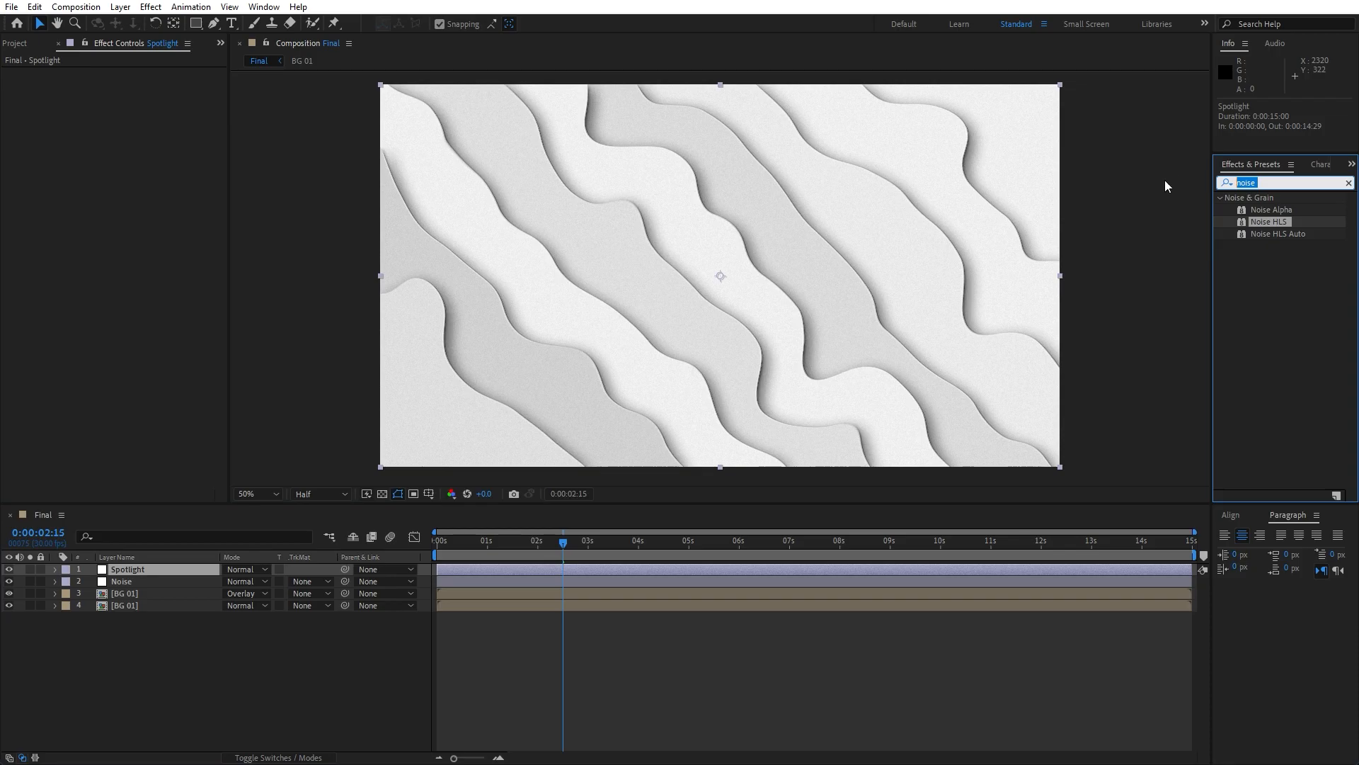
type("cc spot")
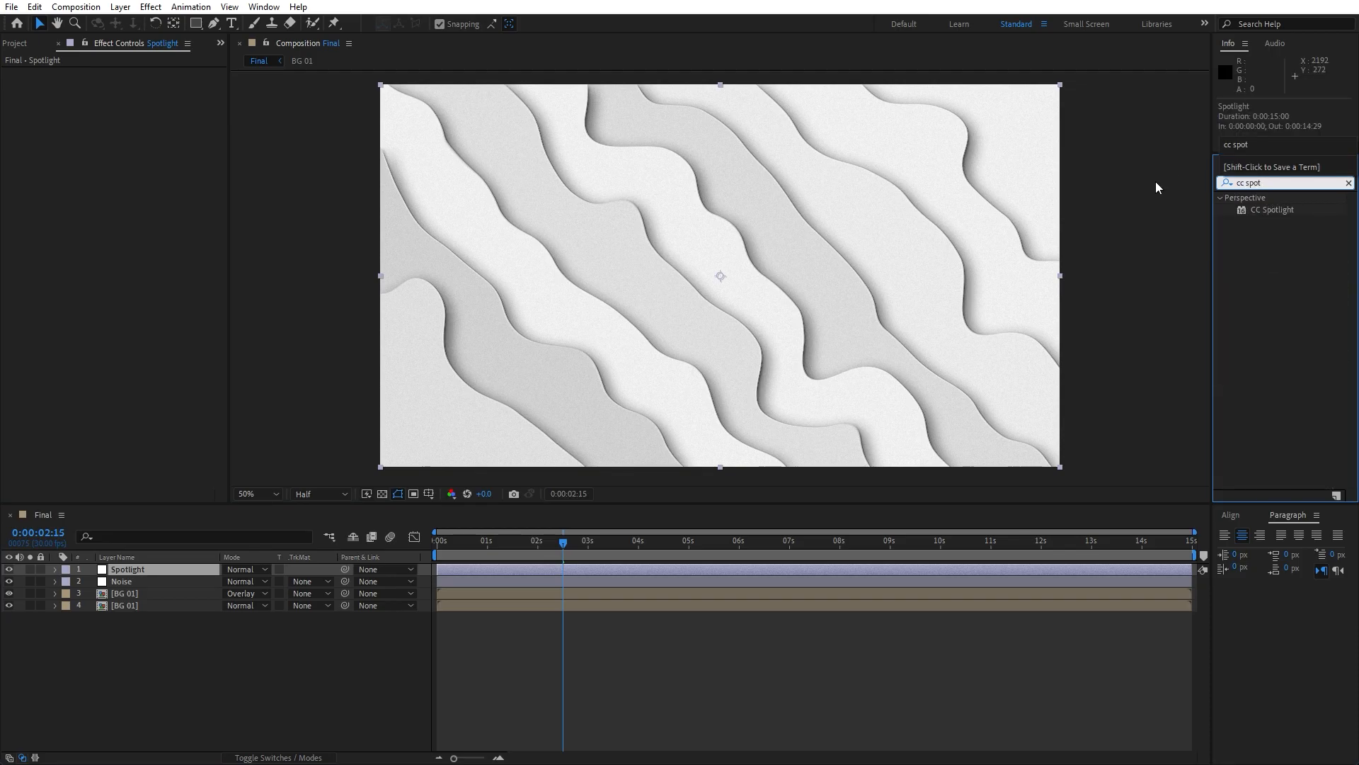
left_click_drag(1272, 210, 142, 567)
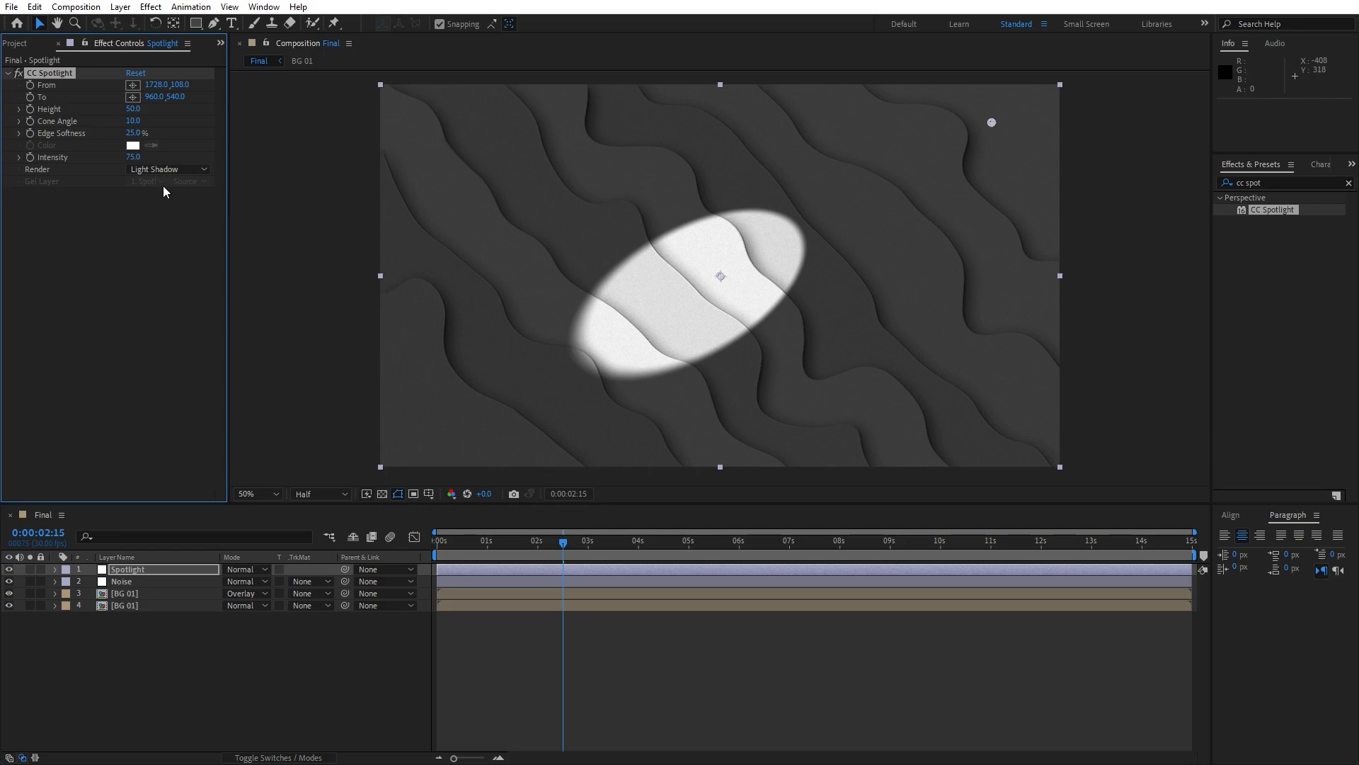
Step: Set the CC Spotlight's Intensity to 60, Edge Softness to 100% and Cone Angle to 50
scroll(686, 278, "down", 2)
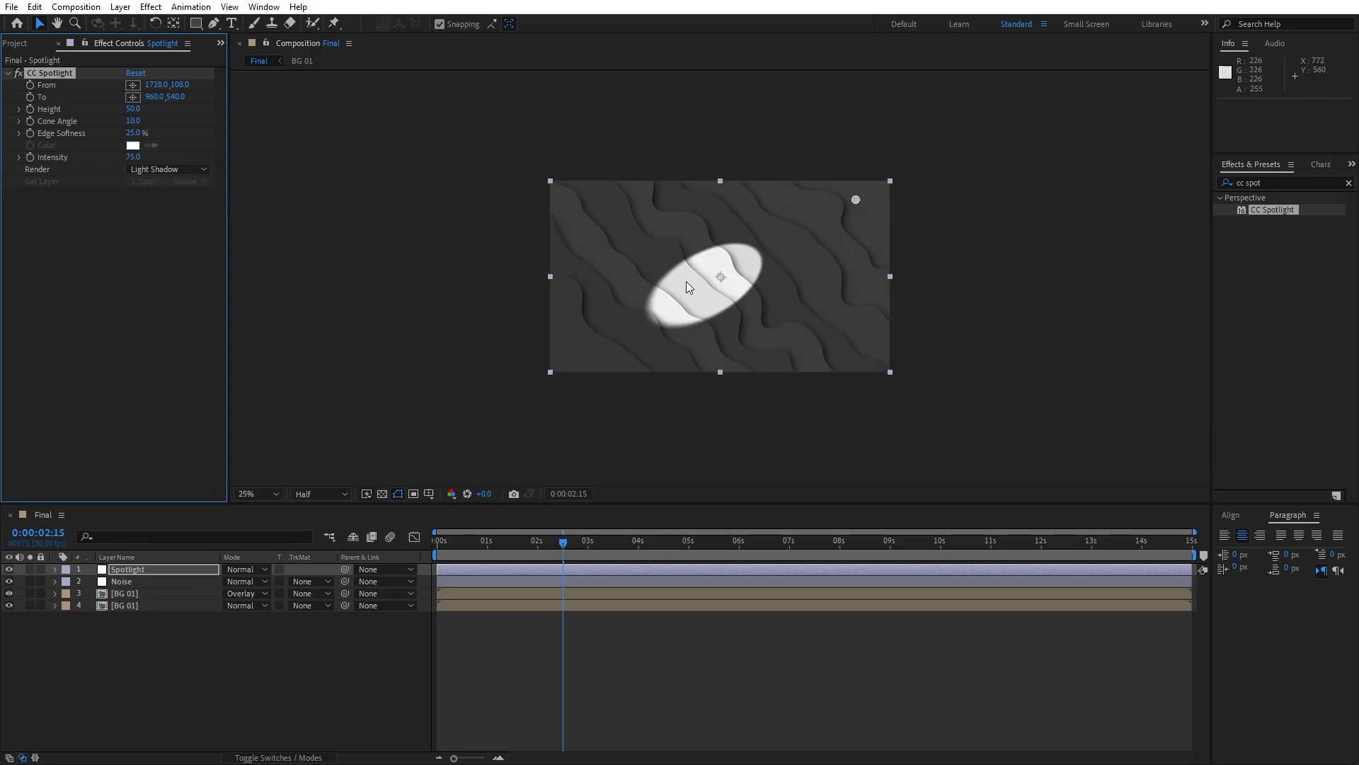
left_click(136, 157)
type("60")
left_click(139, 306)
left_click_drag(133, 135, 288, 130)
left_click(134, 121)
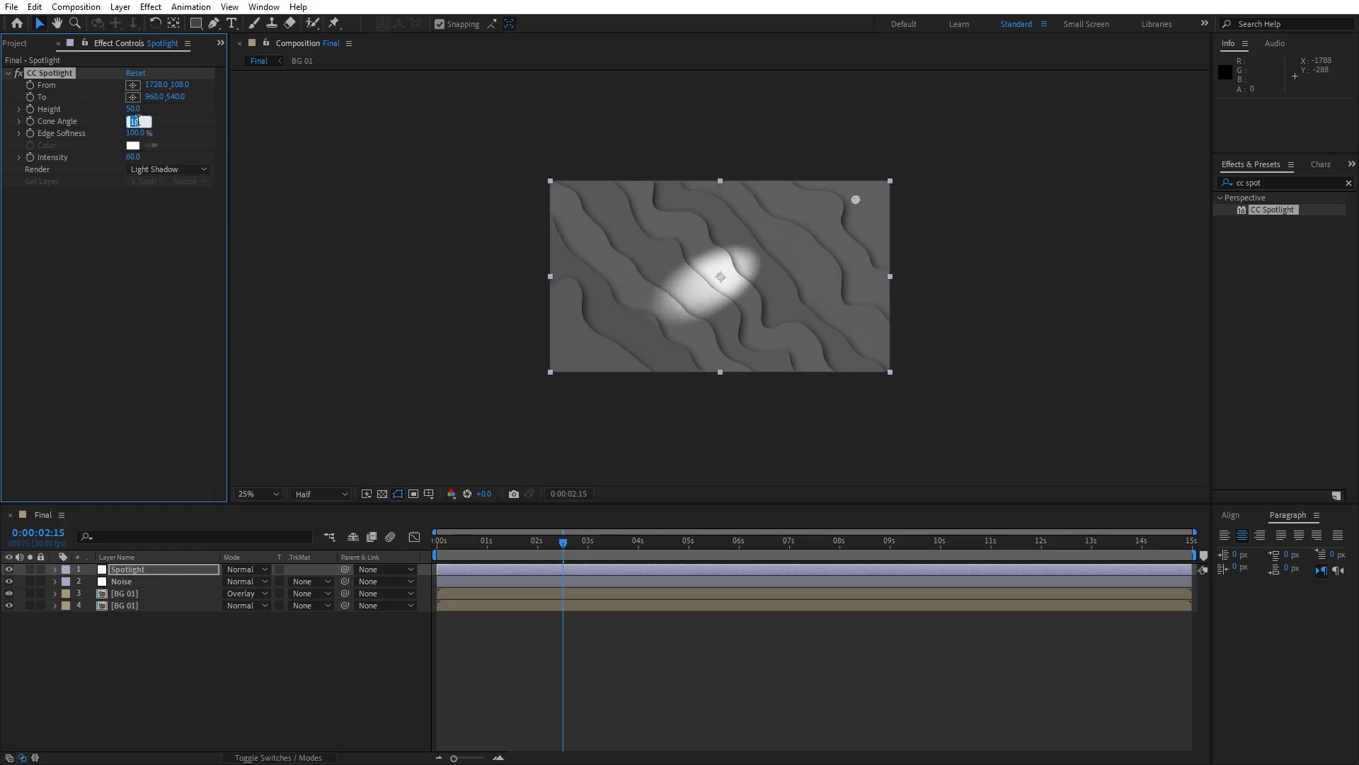
left_click(148, 283)
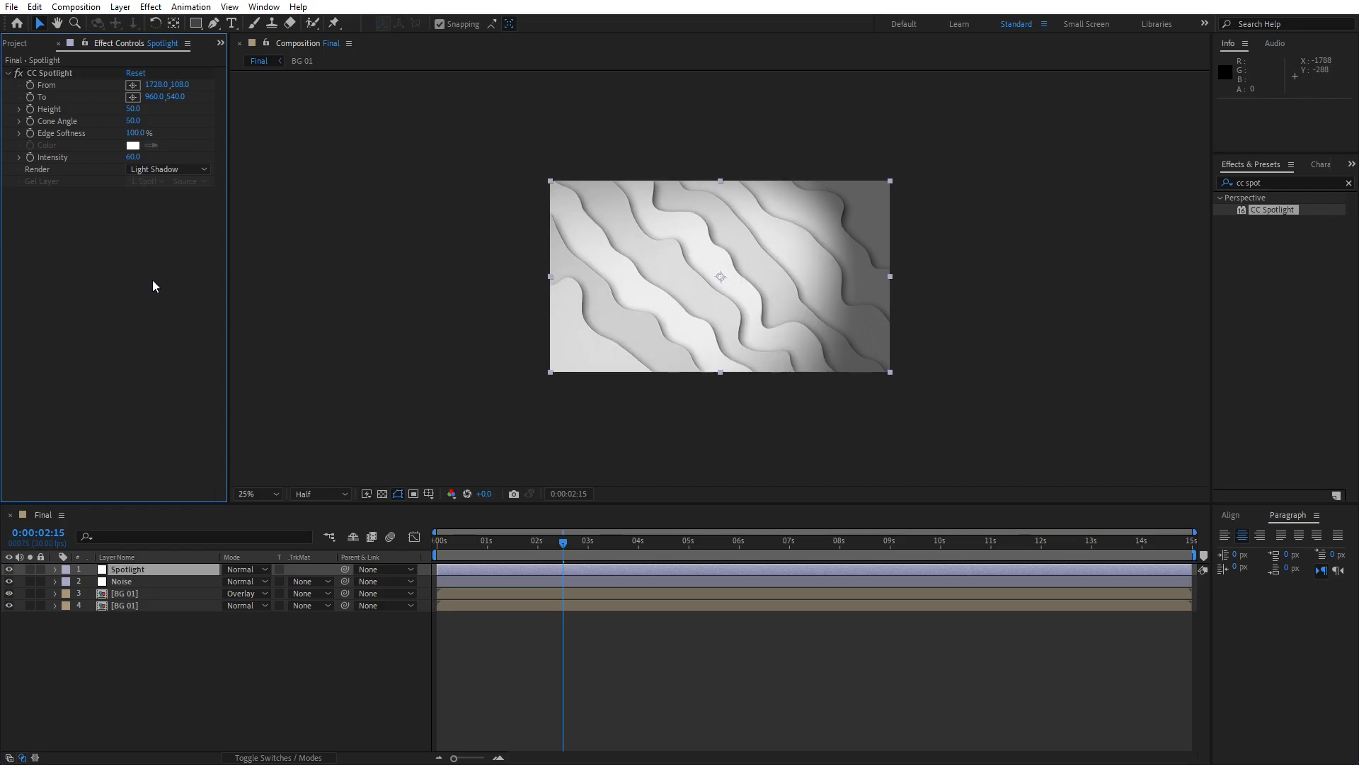
Step: Move the spotlight's From point above the frame's upper edge, to about 1056, -204
left_click(51, 85)
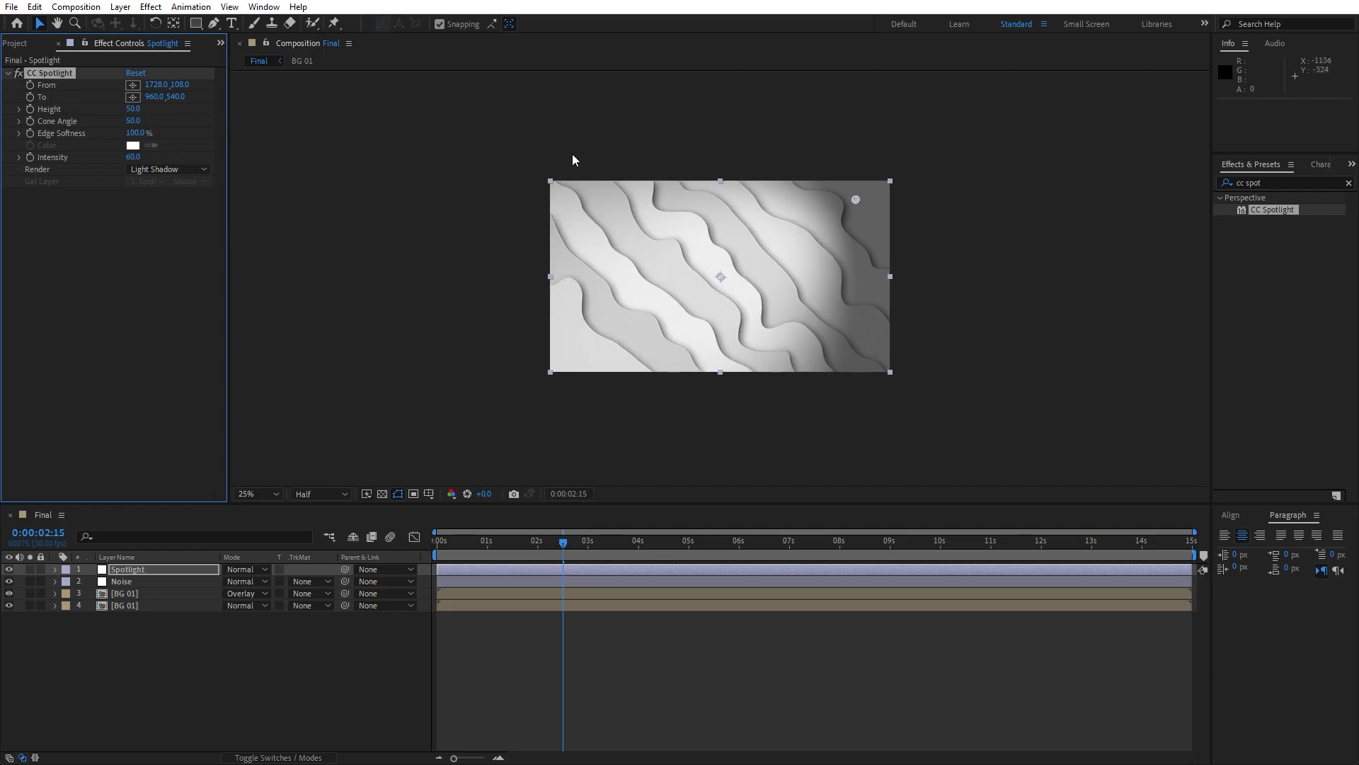
key("comma")
left_click_drag(788, 238, 729, 211)
Step: Duplicate the CC Spotlight effect and move the copy's From point below the frame, to about 912, 1516
left_click(62, 79)
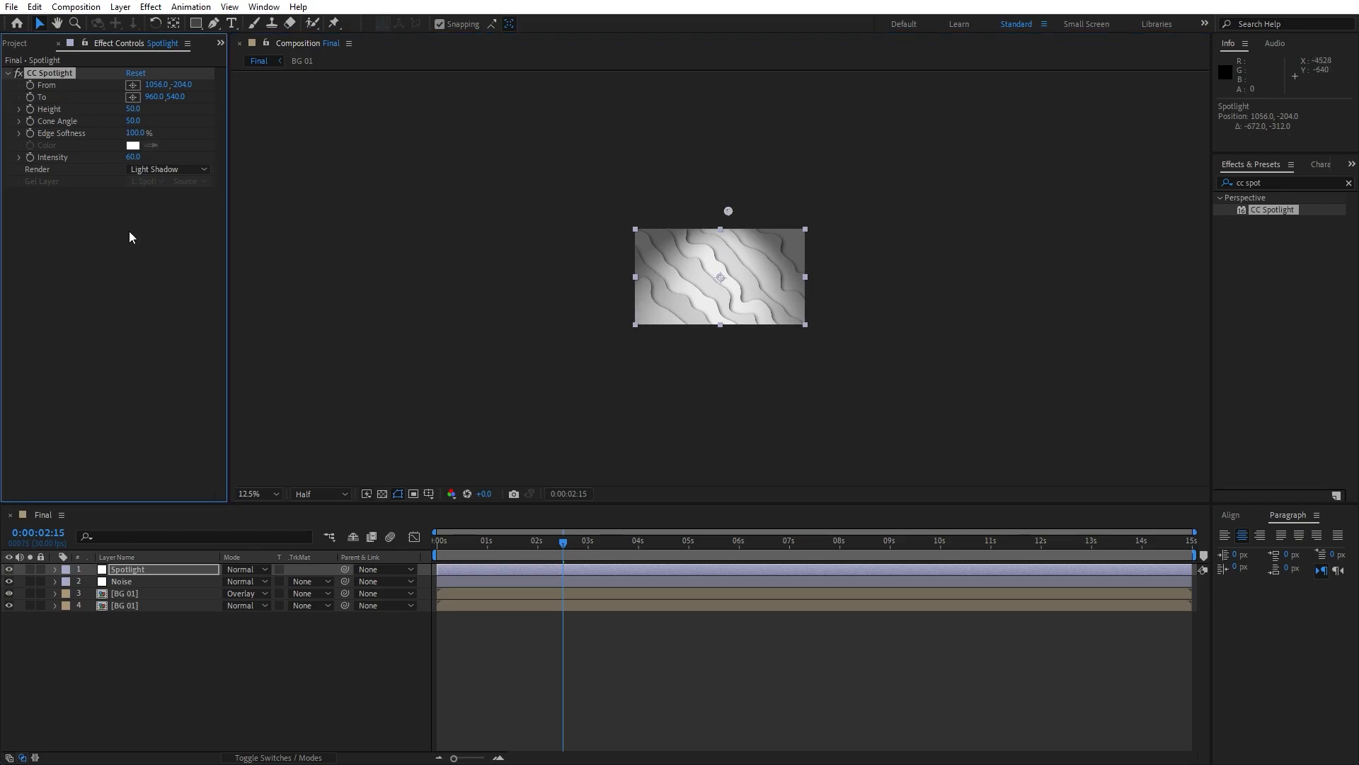
key("ctrl+d")
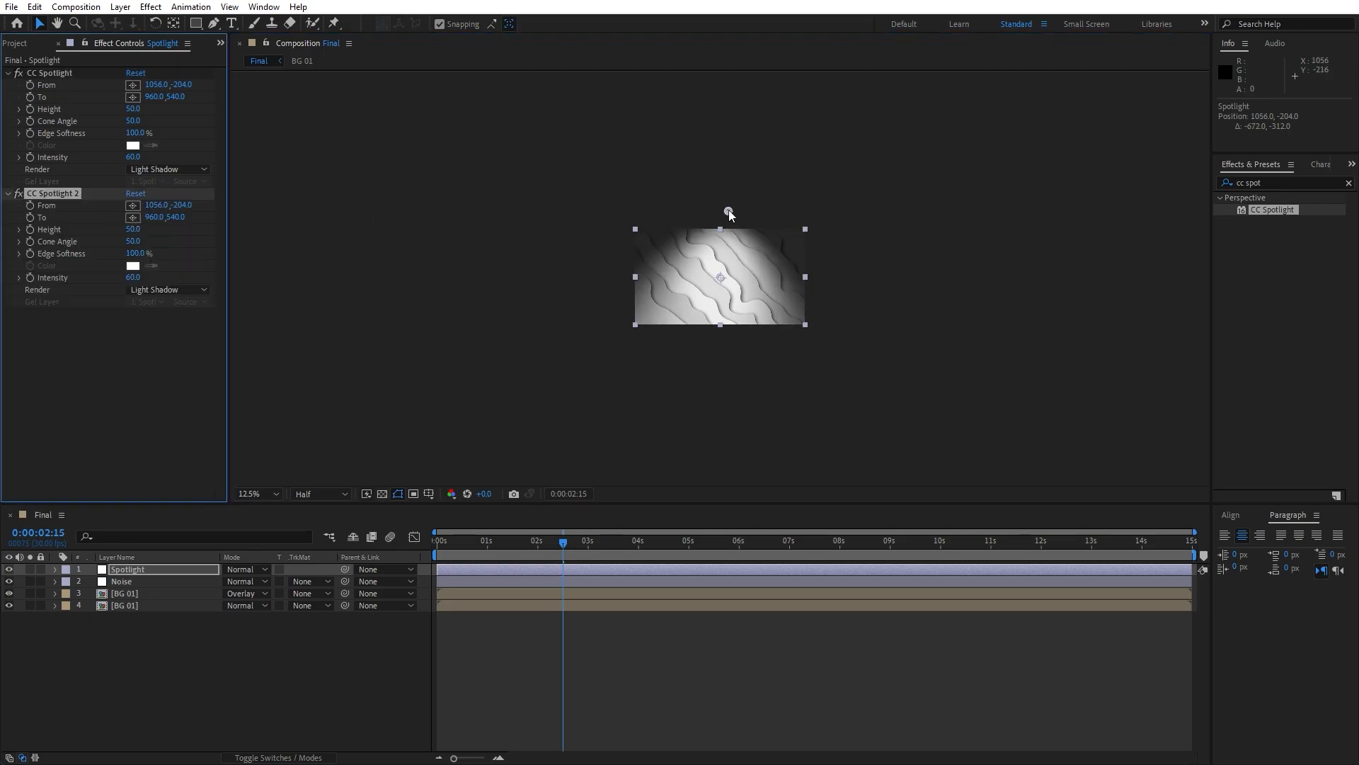
left_click_drag(729, 210, 715, 363)
scroll(716, 363, "up", 1)
left_click(276, 494)
left_click(286, 525)
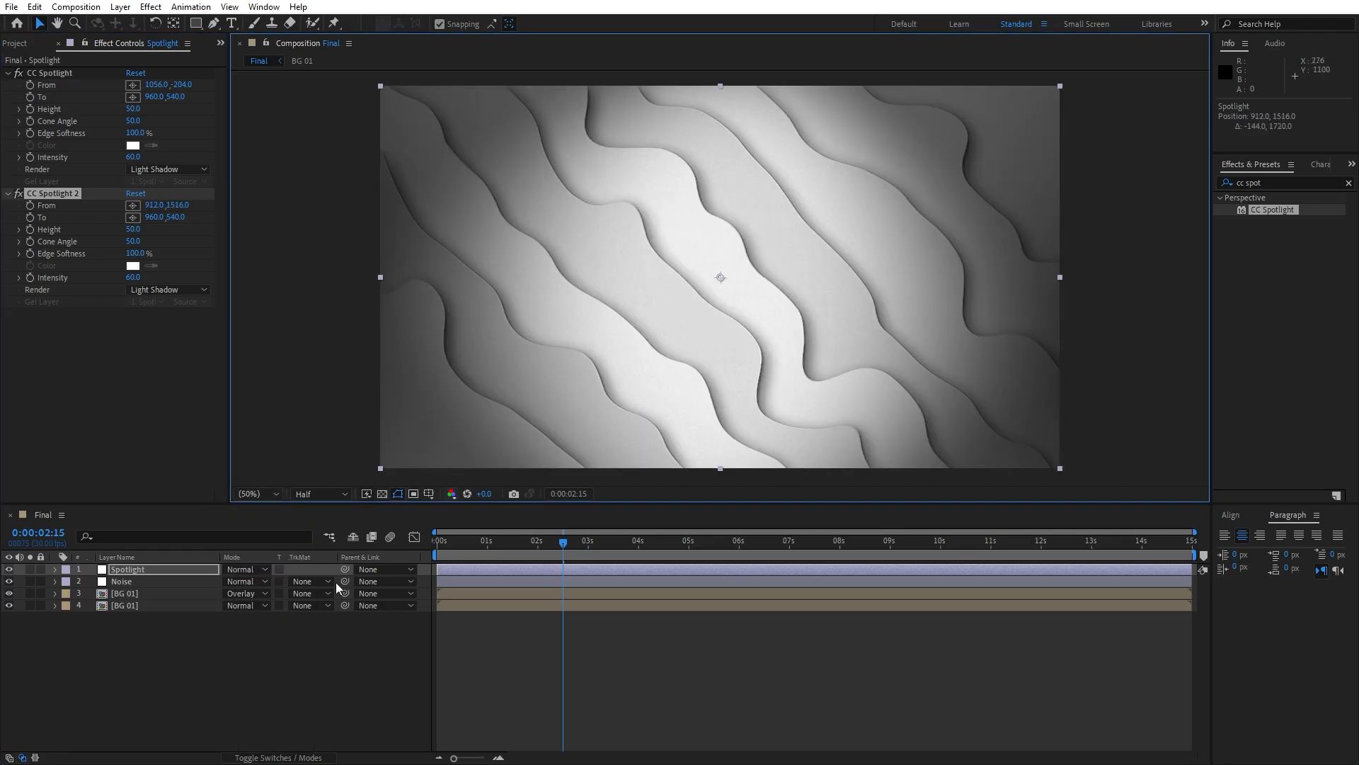
Step: Add a third adjustment layer above Spotlight and name it Curves
left_click(286, 685)
right_click(279, 665)
mouse_move(327, 492)
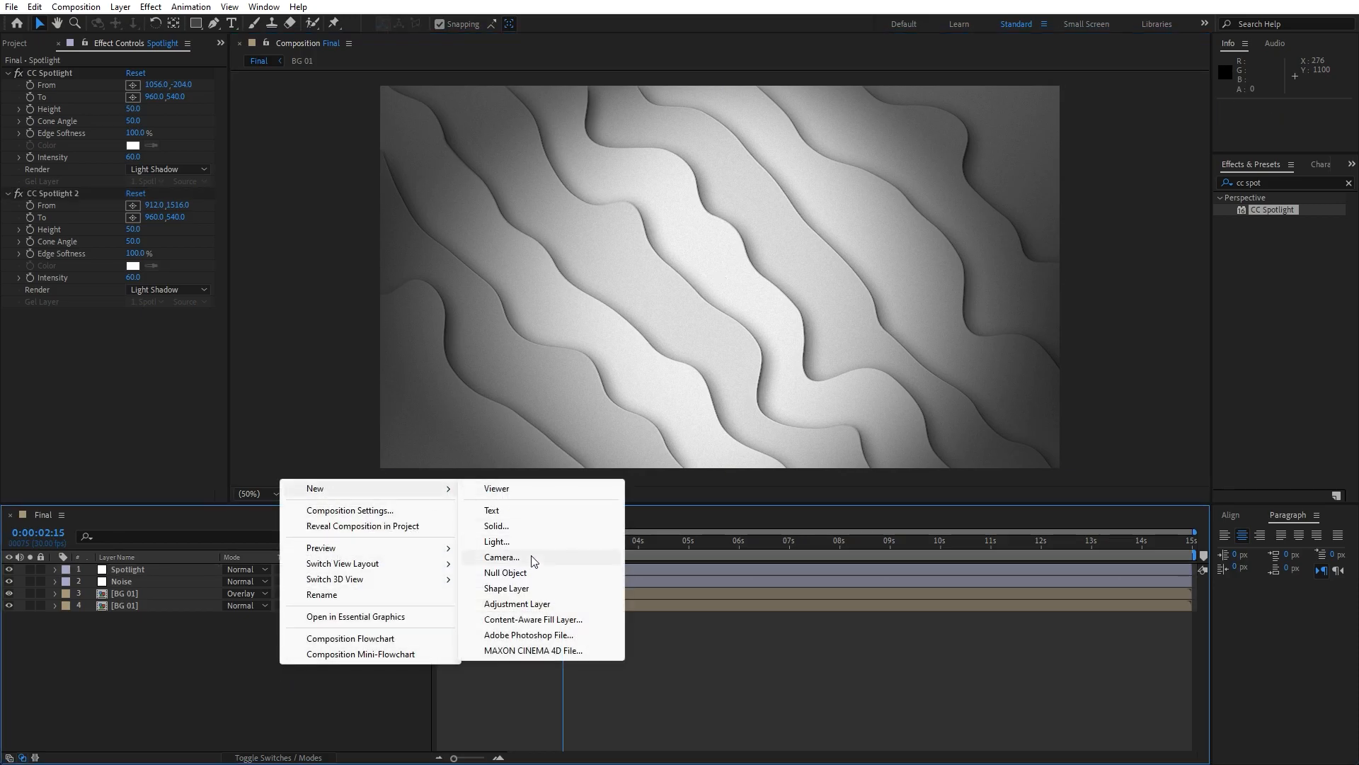
left_click(537, 603)
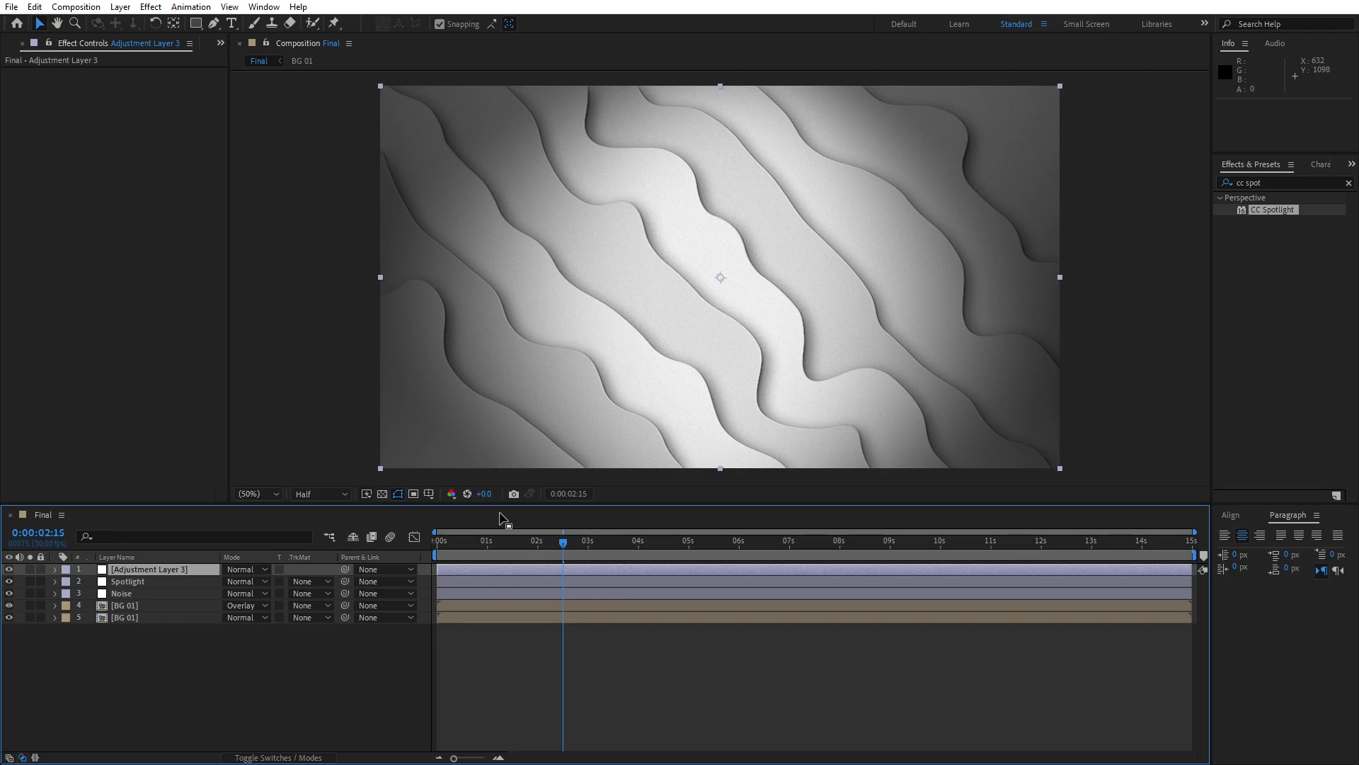
key("Return")
type("Curves")
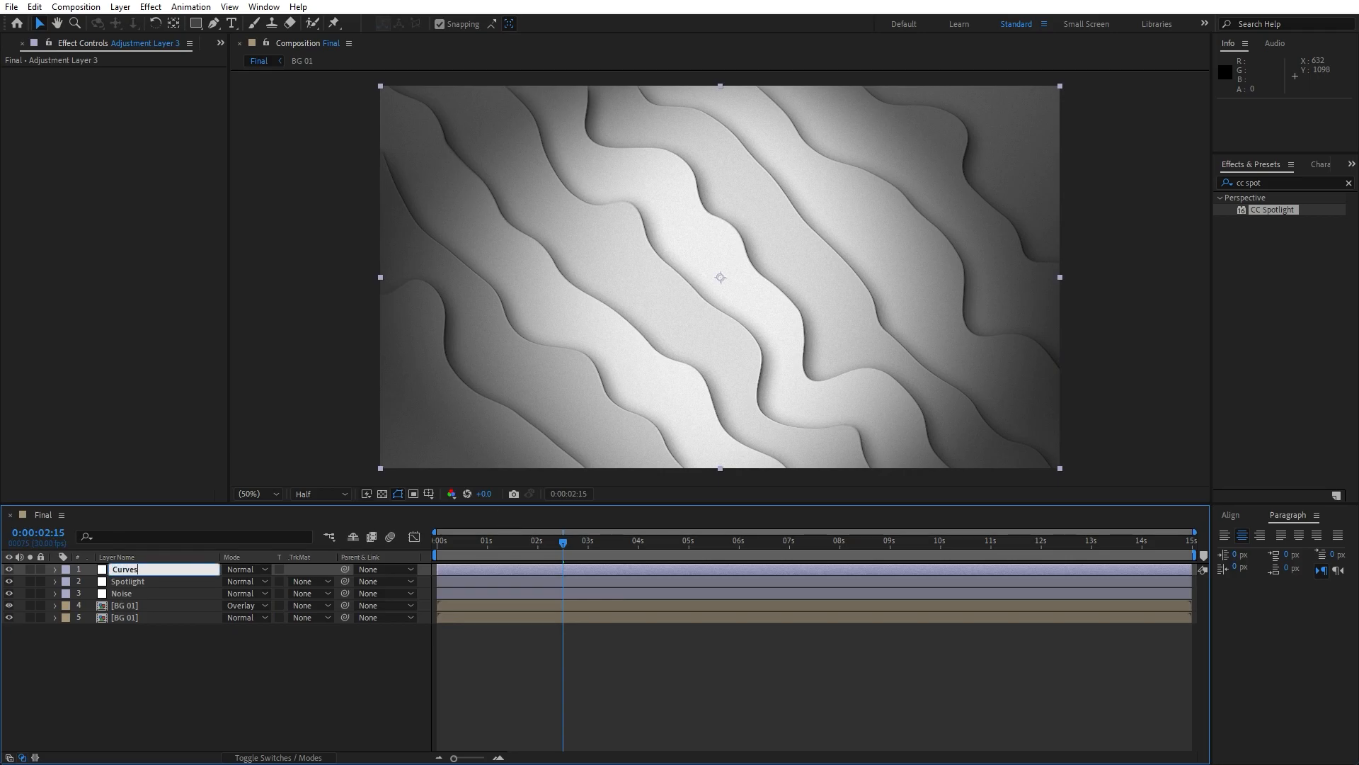
left_click(255, 670)
Step: Apply the Curves color correction effect to the Curves adjustment layer
left_click(142, 571)
left_click_drag(1270, 181, 1046, 160)
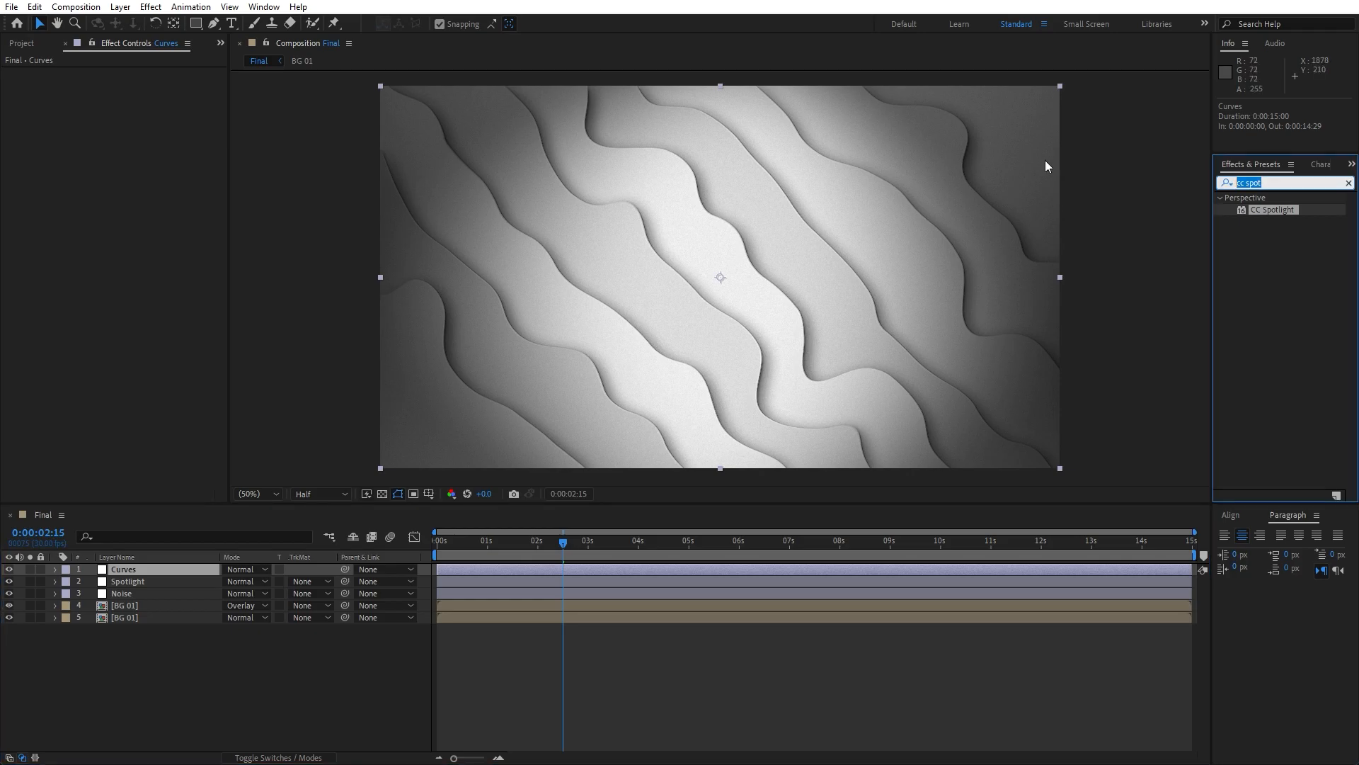
type("curv")
double_click(1272, 244)
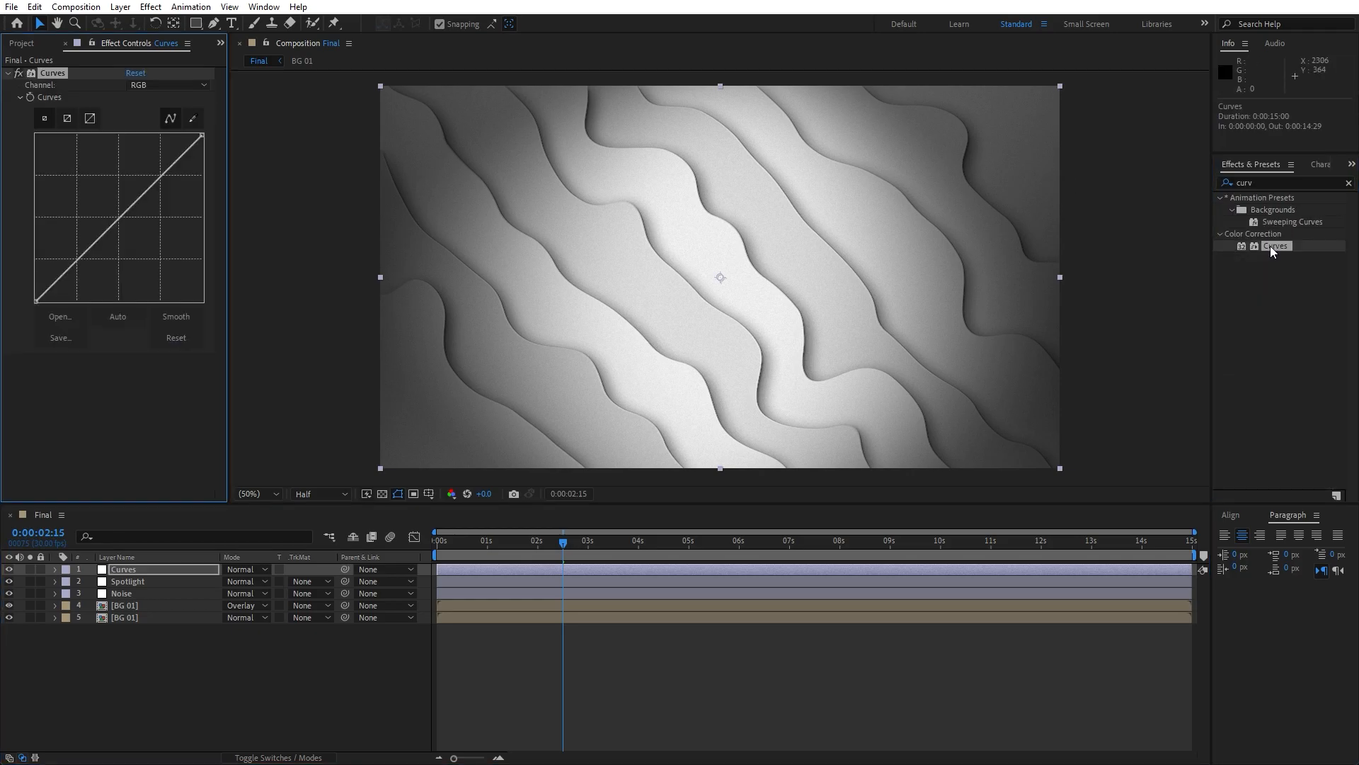
Step: Try brightening the midtones by bowing the RGB curve well above the diagonal, and preview the animation
mouse_move(39, 302)
left_mouse_down()
mouse_move(57, 303)
mouse_move(36, 302)
left_mouse_up()
mouse_move(204, 136)
left_mouse_down()
mouse_move(166, 136)
mouse_move(204, 135)
left_mouse_up()
left_click_drag(117, 225, 93, 206)
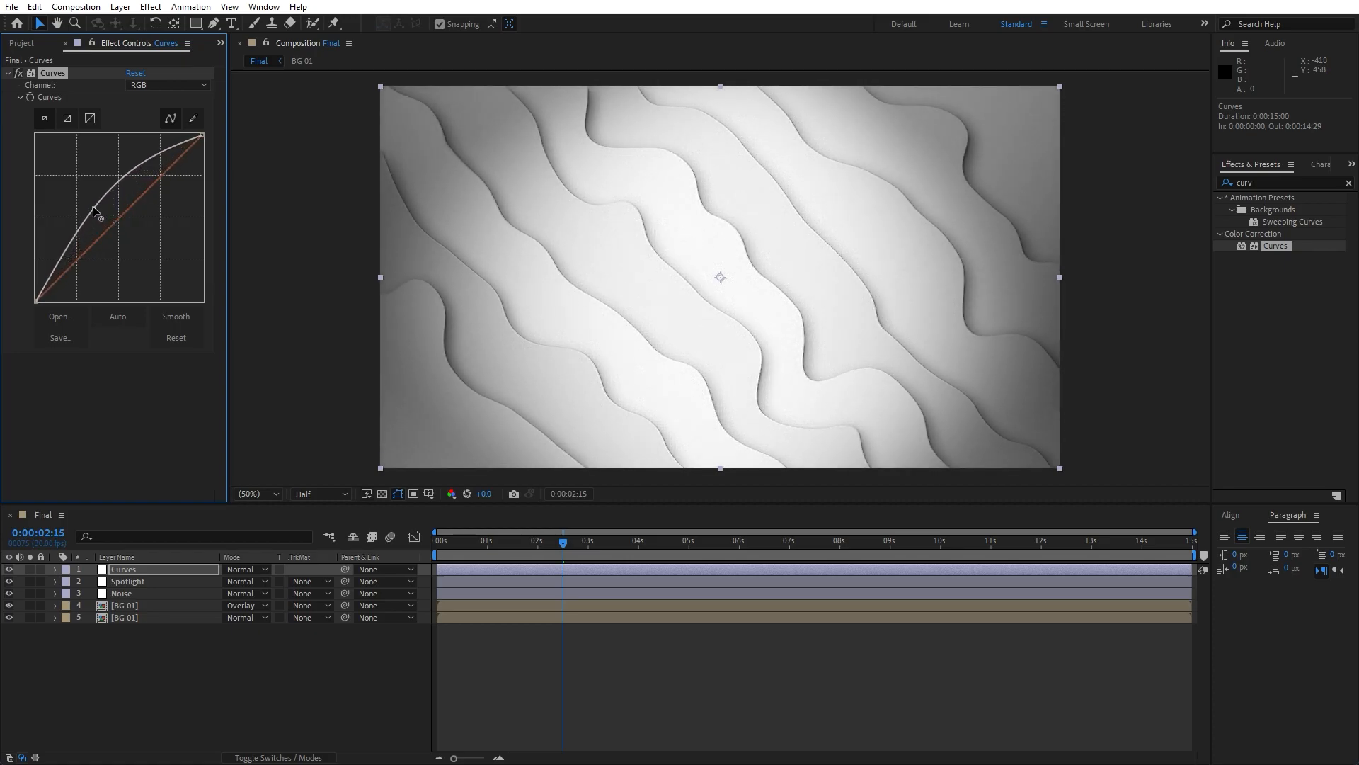
left_click(193, 682)
key("space")
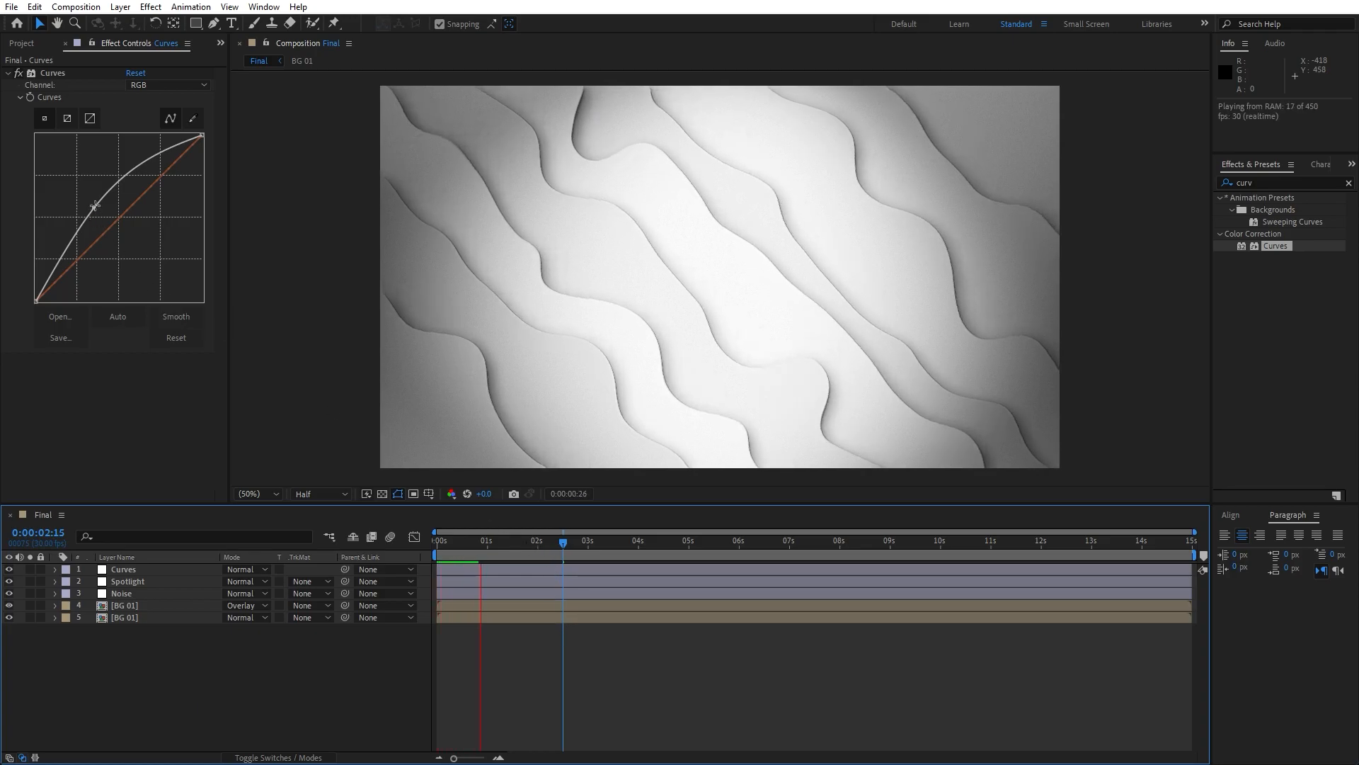
Step: Bow the RGB curve slightly below the diagonal to darken the midtones, and review the animation, stopping at 0:00:04:12
left_click_drag(94, 208, 117, 230)
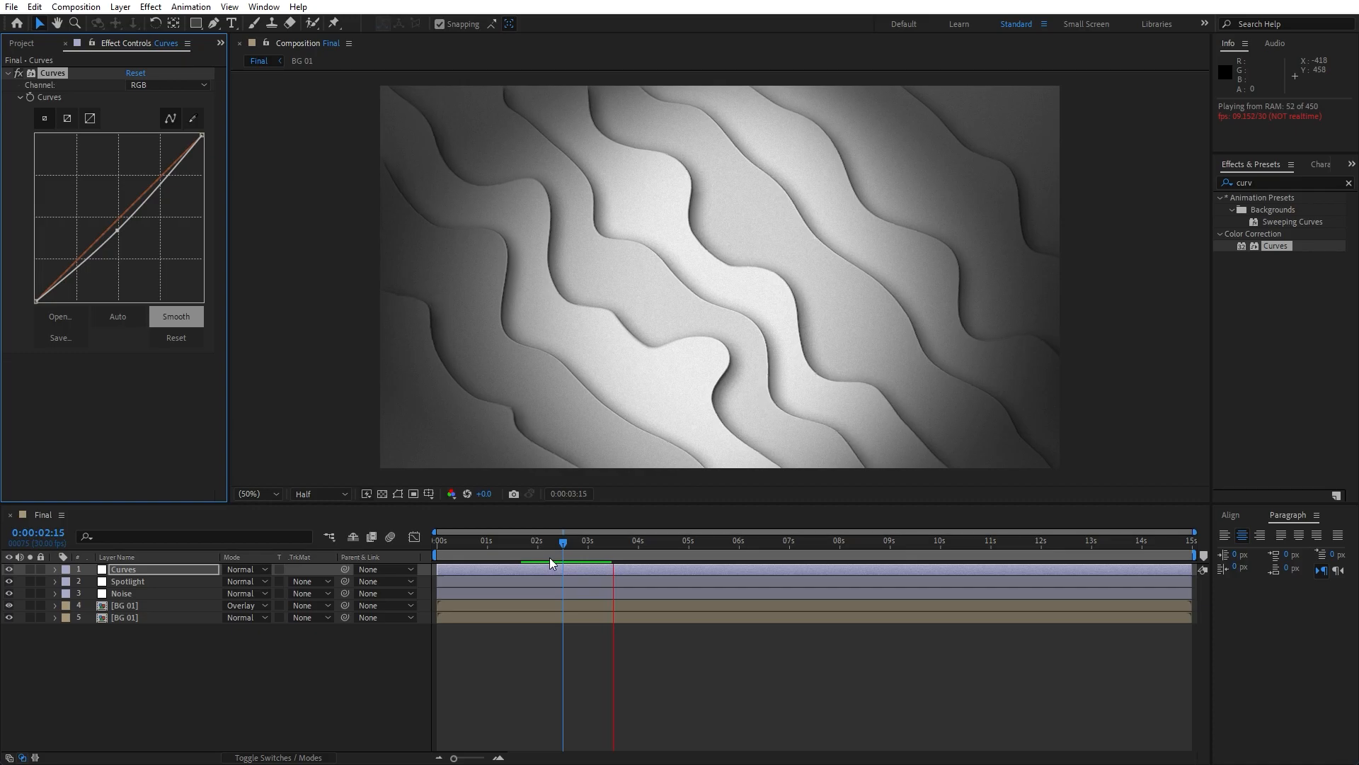
mouse_move(575, 554)
left_mouse_down()
mouse_move(460, 555)
mouse_move(573, 557)
left_mouse_up()
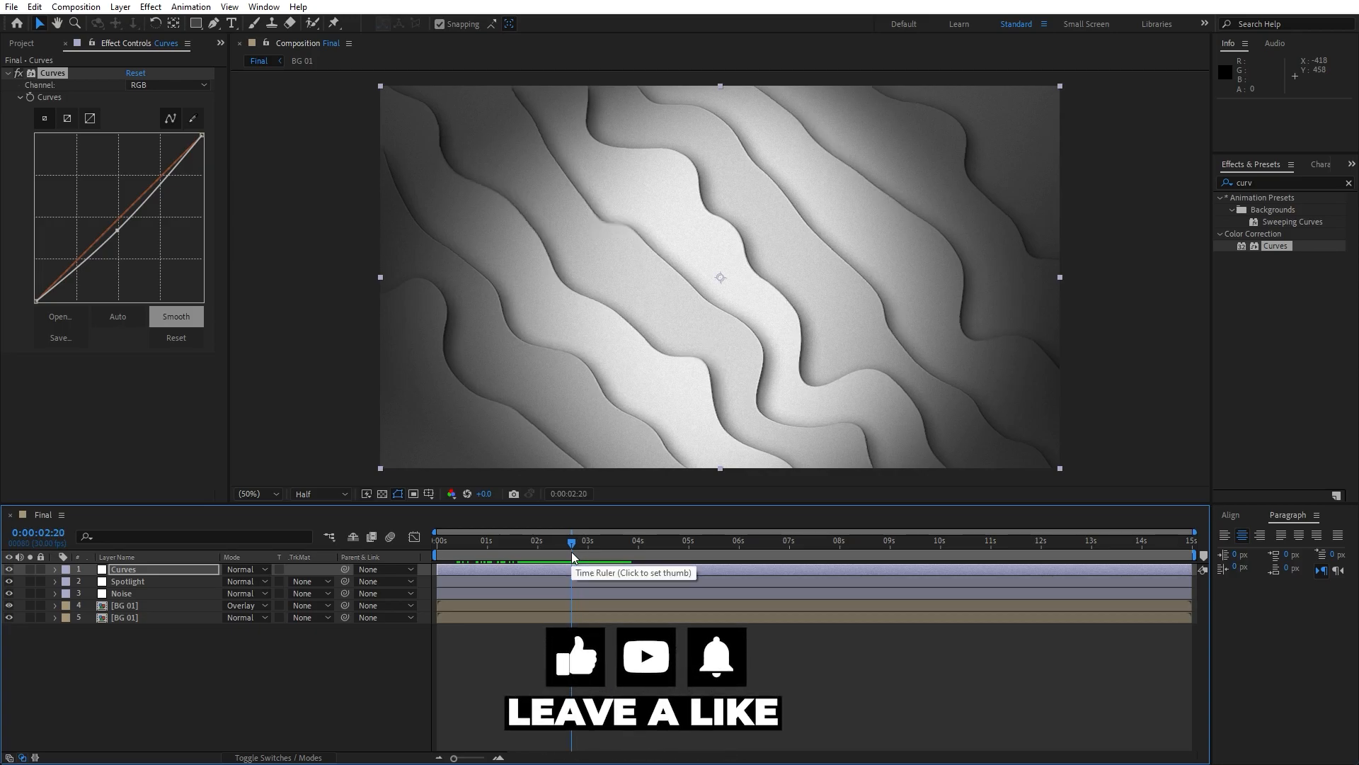
key("space")
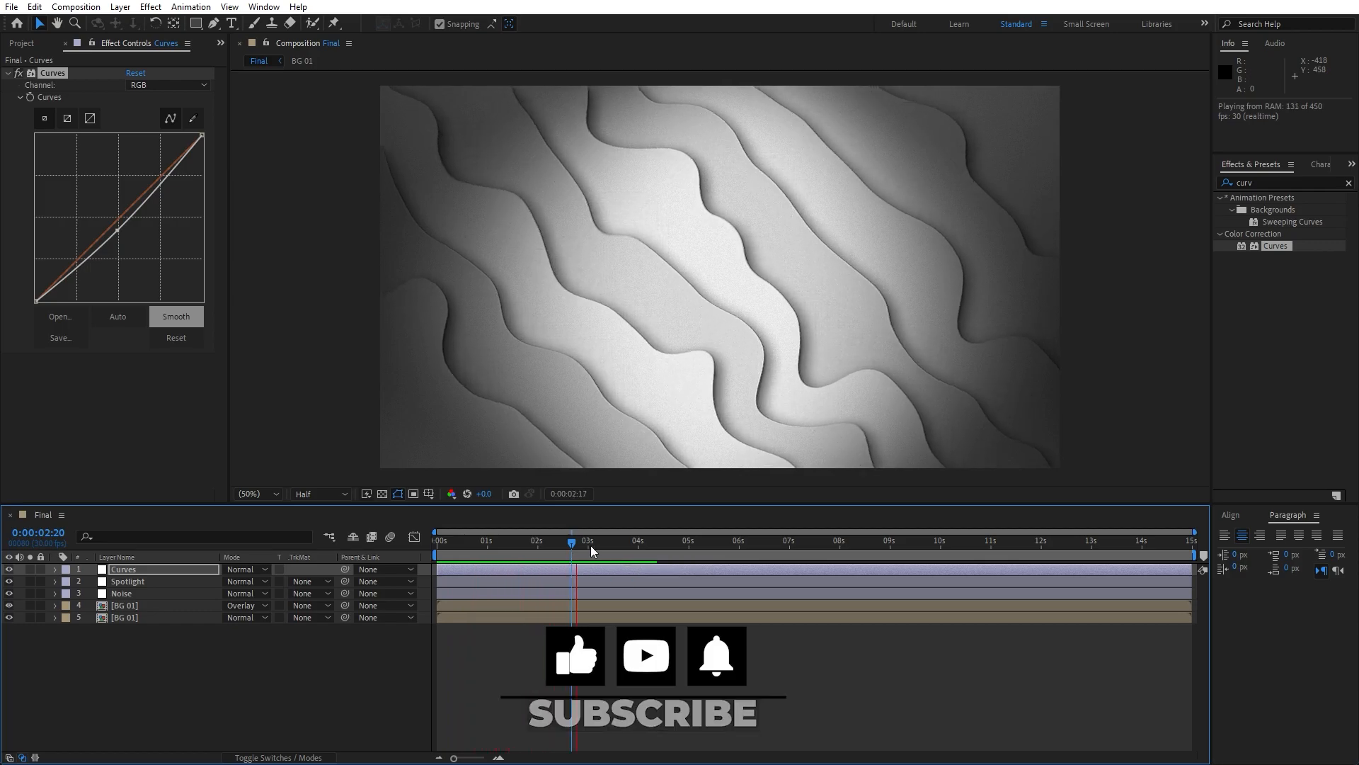
mouse_move(571, 544)
left_mouse_down()
mouse_move(490, 549)
mouse_move(588, 553)
left_mouse_up()
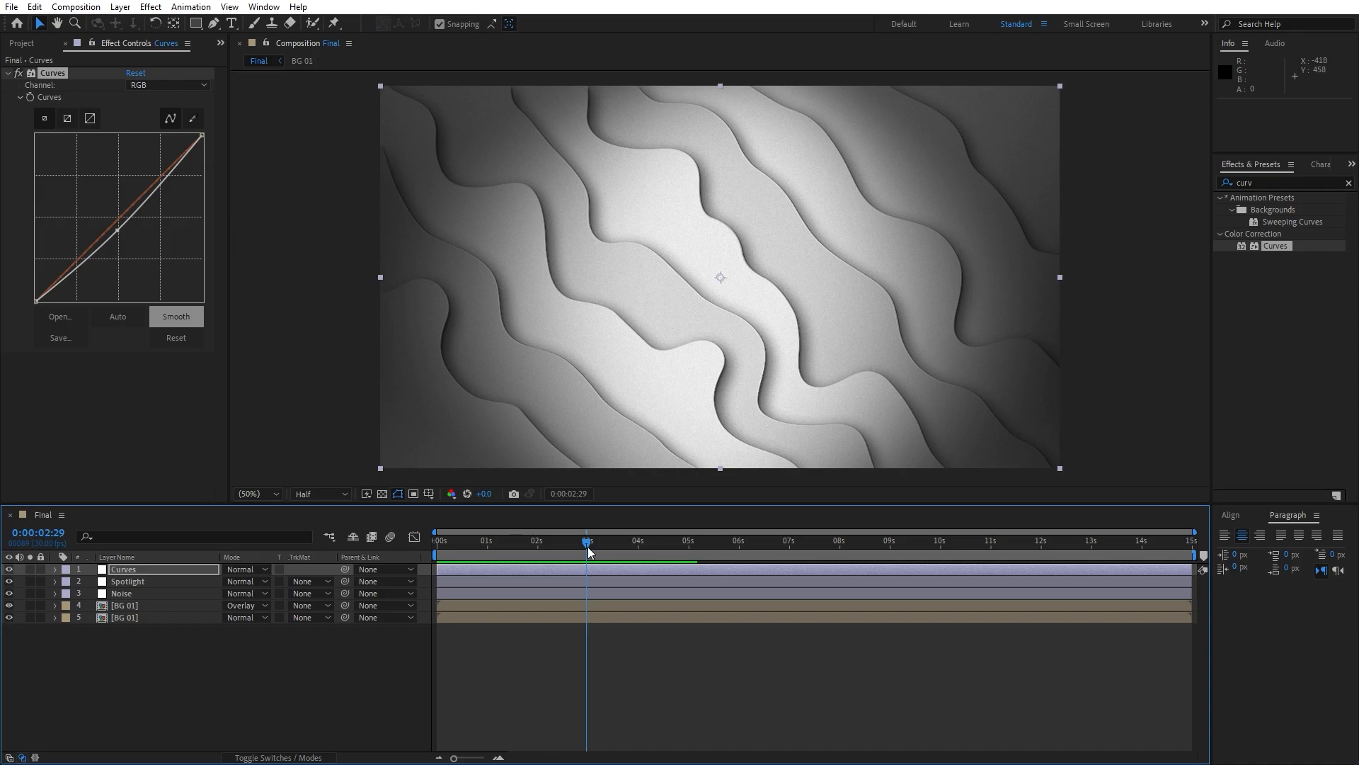
left_click_drag(587, 553, 660, 547)
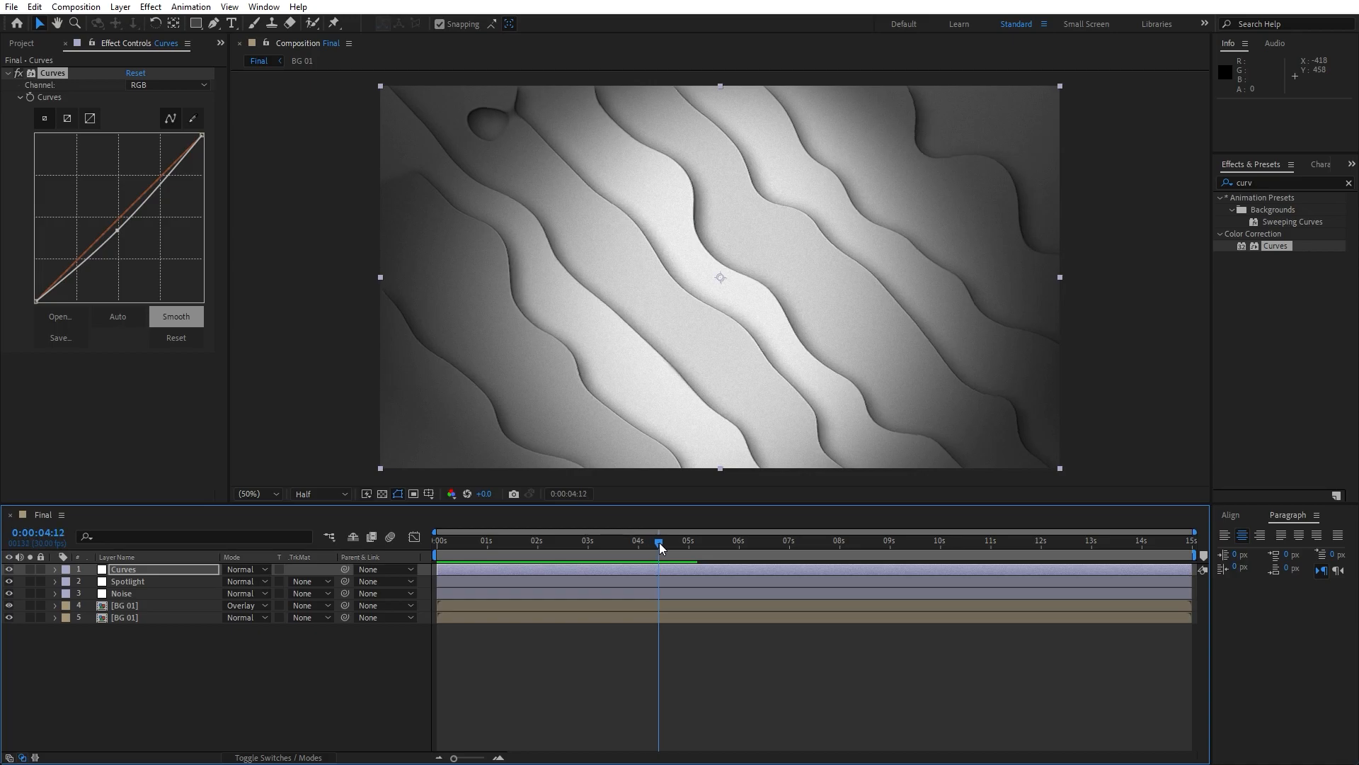